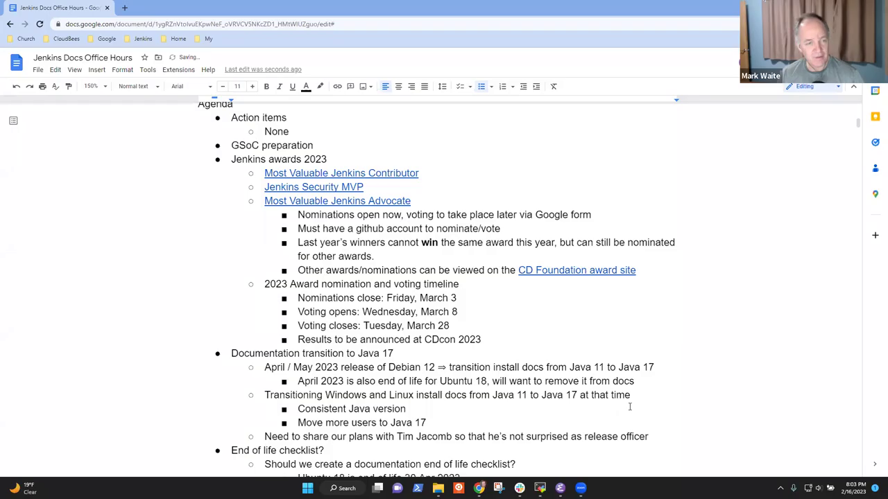
Review the opening agenda items of the 2023-02-17 (Asia) notes, highlighting "GSoC preparation" and "Jenkins awards 2023" in turn.
scroll(675, 311, "up", 1)
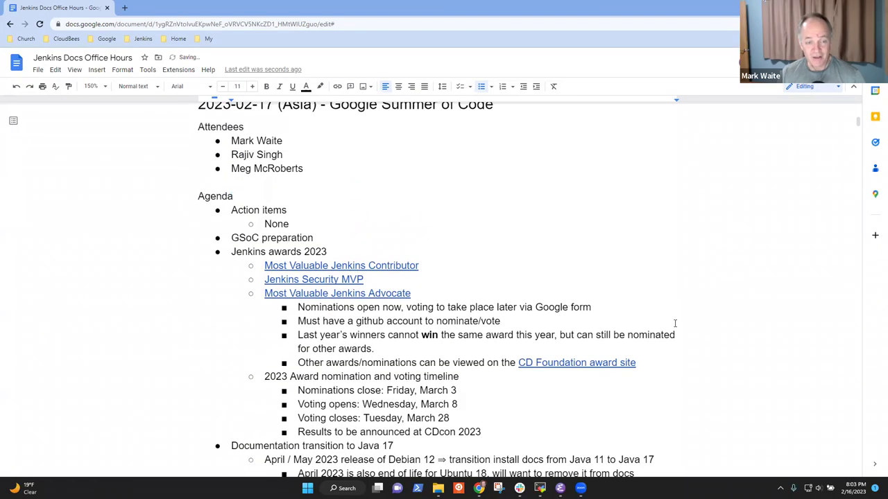
scroll(674, 311, "up", 1)
scroll(673, 304, "down", 1)
scroll(676, 307, "up", 1)
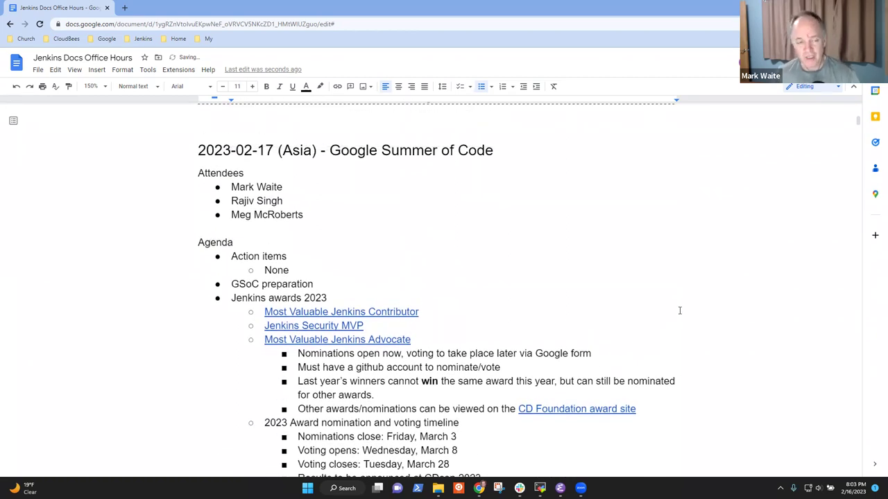
scroll(263, 223, "down", 1)
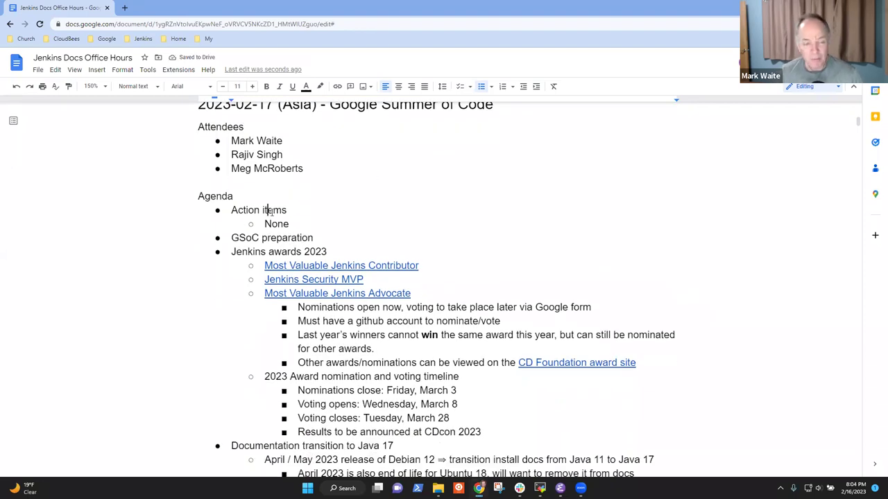
triple_click(271, 211)
key("Down")
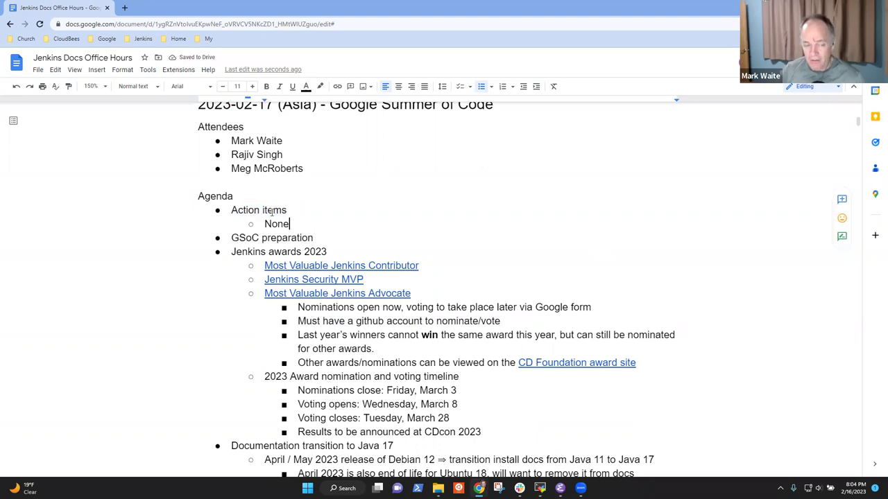
key("Down")
key("Up")
key("Home")
key("shift+End")
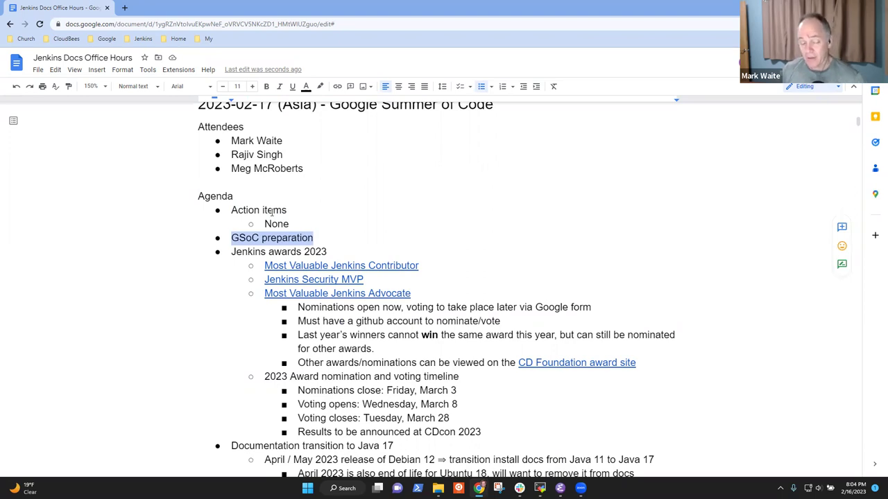
key("Down")
key("Home")
key("shift+End")
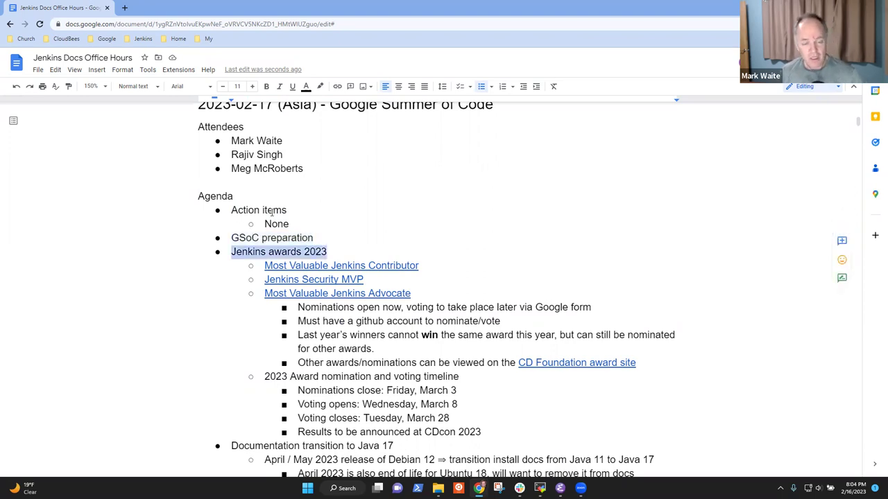
Go past the award details and highlight the "Documentation transition to Java 17" agenda item.
key("Down")
key("Down")
key("Down")
key("Down")
key("Down")
key("Down")
key("Down")
key("Down")
key("Down")
key("Down")
key("Down")
key("Down")
key("Down")
key("Down")
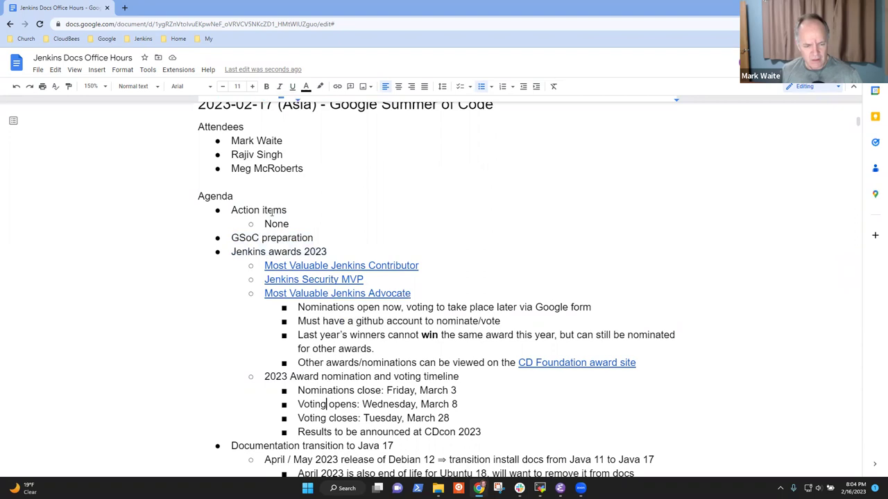
key("Home")
key("shift+End")
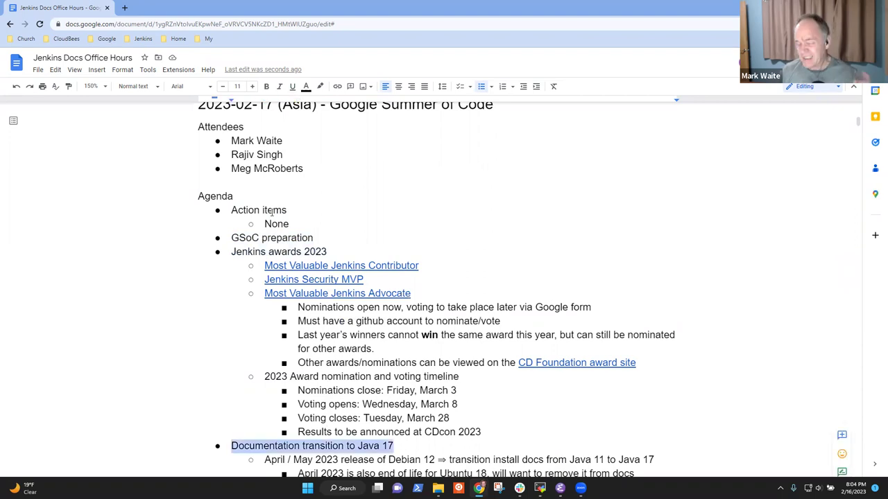
Go through the Java 17 transition notes and highlight the "End of life checklist?" agenda item.
key("Down")
key("Down")
key("Down")
key("Down")
key("Down")
key("Down")
key("Down")
key("Down")
key("Down")
key("Down")
key("Down")
key("Down")
key("Down")
key("Down")
key("Down")
key("Down")
key("Down")
key("Down")
key("Down")
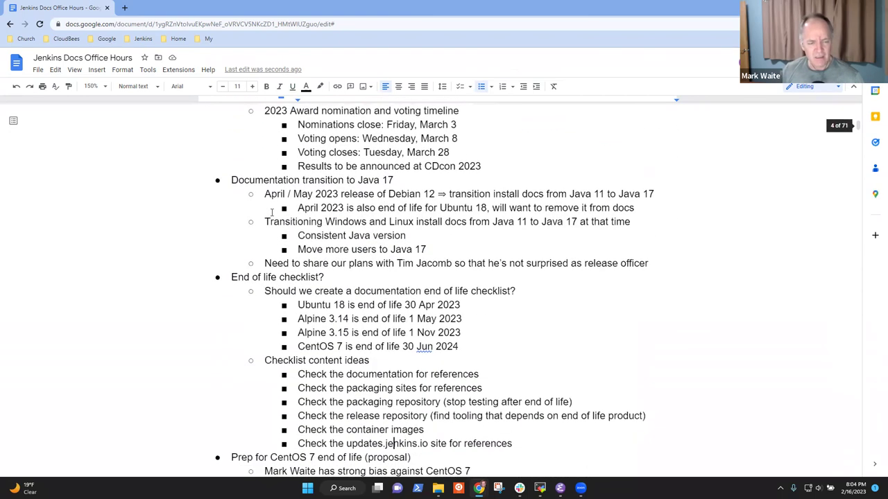
key("Up")
key("Up")
key("Up")
key("Up")
key("Up")
key("Up")
key("Up")
key("Up")
key("Up")
key("Up")
key("Up")
key("Up")
key("Up")
key("Up")
key("Down")
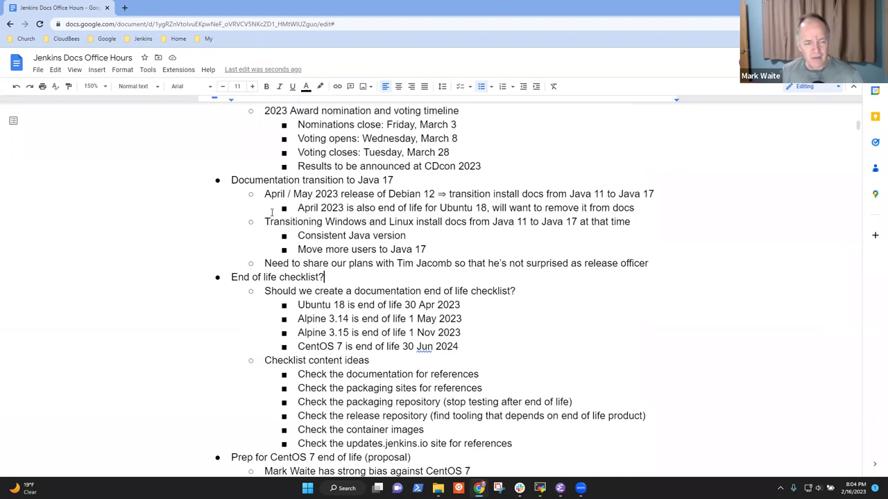
key("Home")
key("shift+End")
Go past the checklist content ideas and highlight the "Prep for CentOS 7 end of life (proposal)" agenda item.
key("Down")
key("Down")
key("Down")
key("Down")
key("Down")
key("Down")
key("Down")
key("Down")
key("Down")
key("Down")
key("Down")
key("Down")
key("Down")
key("Down")
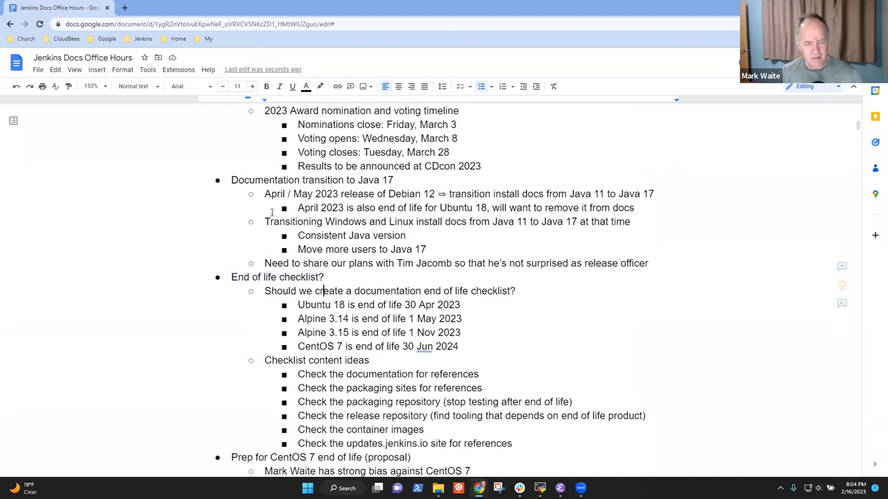
key("Up")
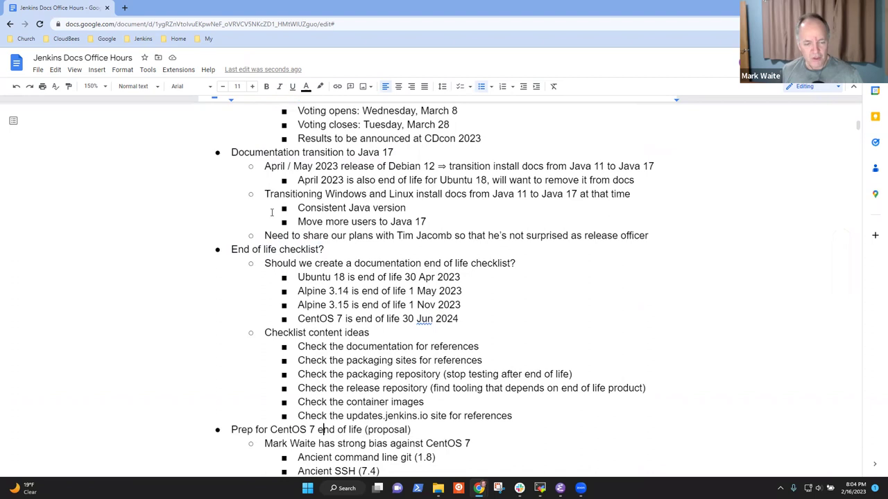
key("Home")
key("shift+End")
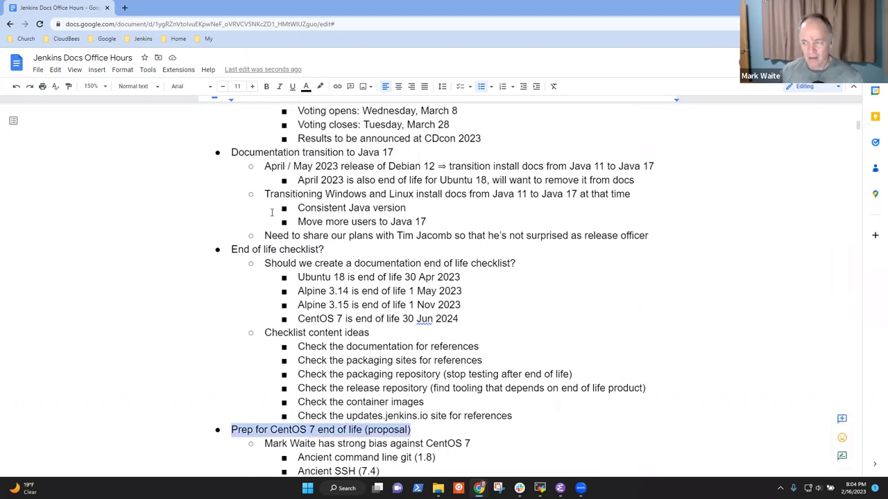
Look through the CentOS 7 end-of-life notes to their end and return to the start of the 2023-02-17 (Asia) notes.
key("Down")
key("Down")
key("Down")
key("Down")
key("Down")
key("Down")
key("Down")
key("Down")
key("Down")
key("Down")
key("Down")
key("Down")
key("Down")
key("Down")
key("Down")
key("Down")
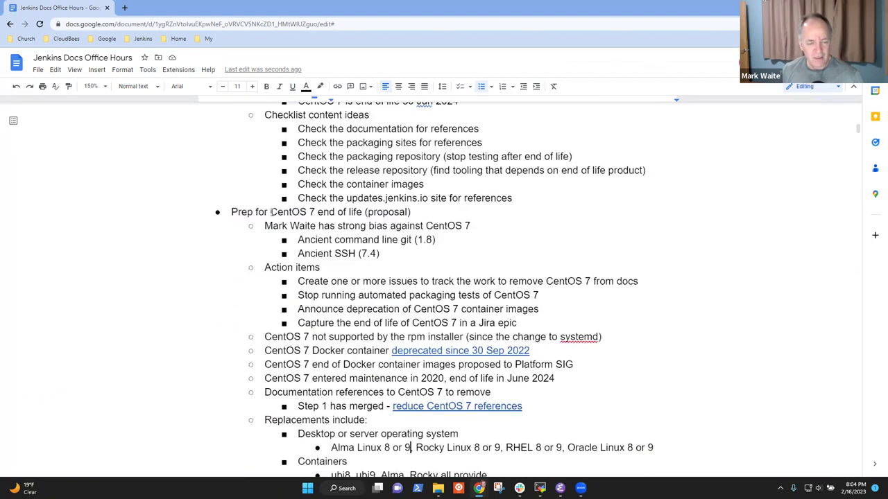
key("Down")
key("Down")
key("Down")
key("Down")
key("Down")
key("Down")
key("Down")
key("Down")
key("Down")
key("Down")
key("Down")
key("Up")
key("Page_Up")
key("Page_Up")
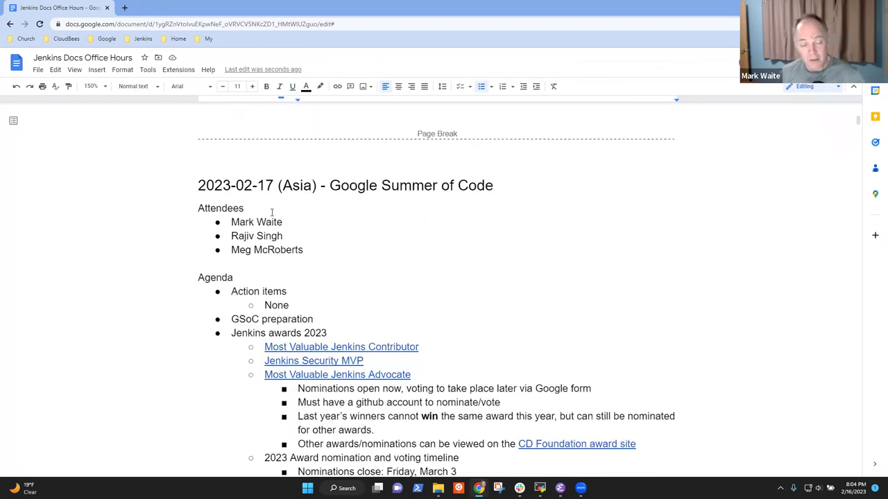
Highlight the "GSoC preparation" agenda item for discussion, leaving the cursor at its end.
left_click(334, 316)
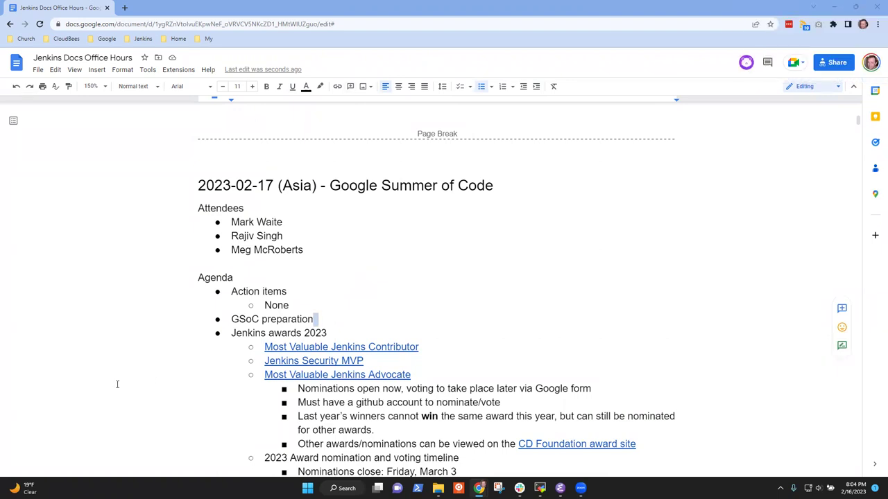
left_click(348, 317)
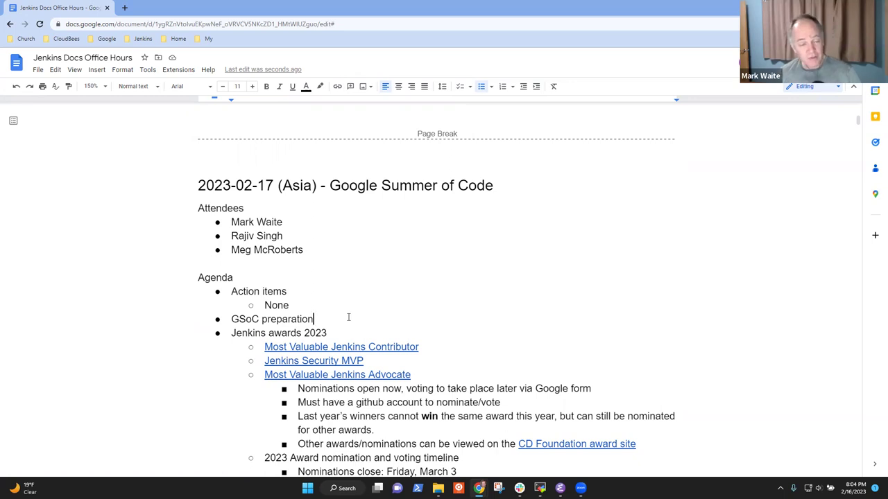
key("Home")
key("shift+End")
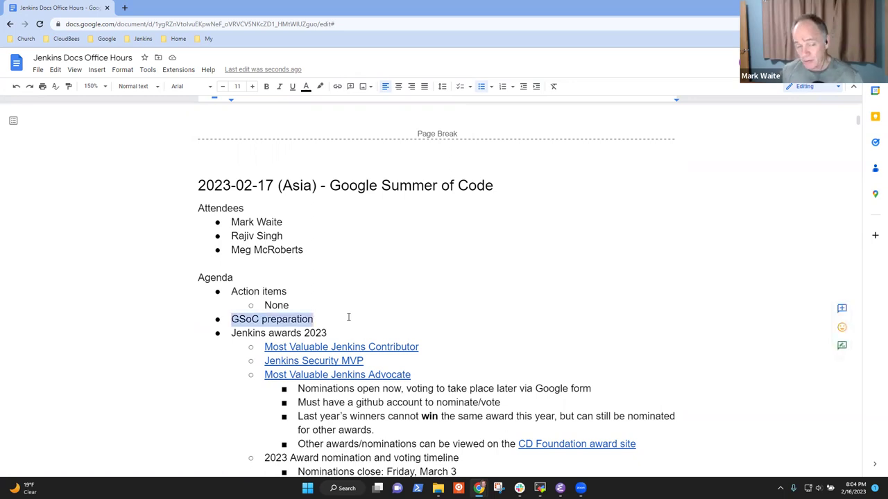
left_click(348, 316)
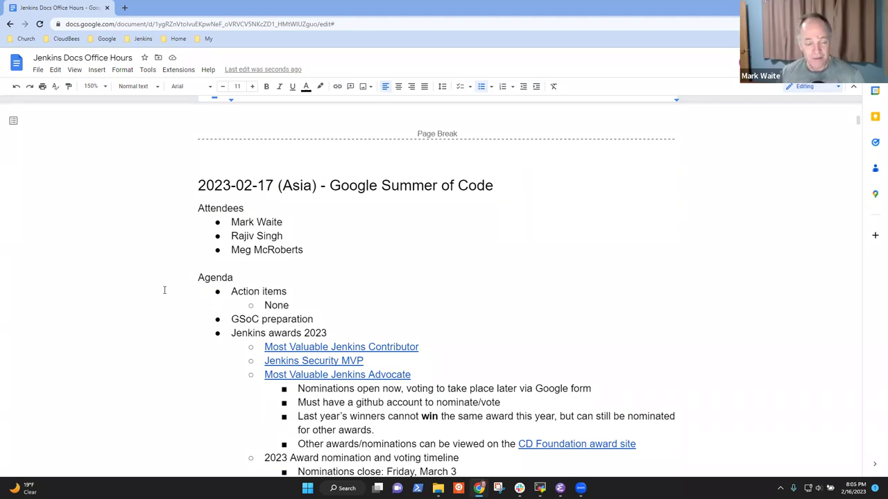
Delete the "GSoC preparation" item, including its bullet, from the 2023-02-17 (Asia) agenda.
left_click(333, 304)
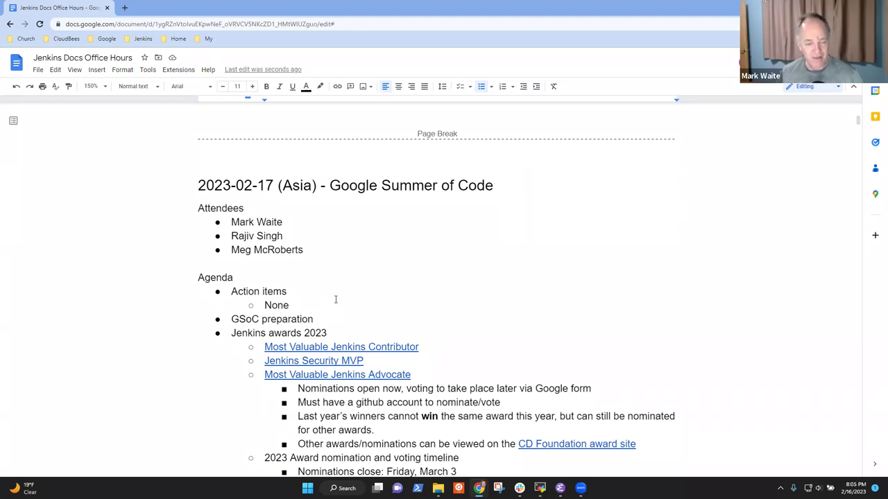
key("Down")
key("Down")
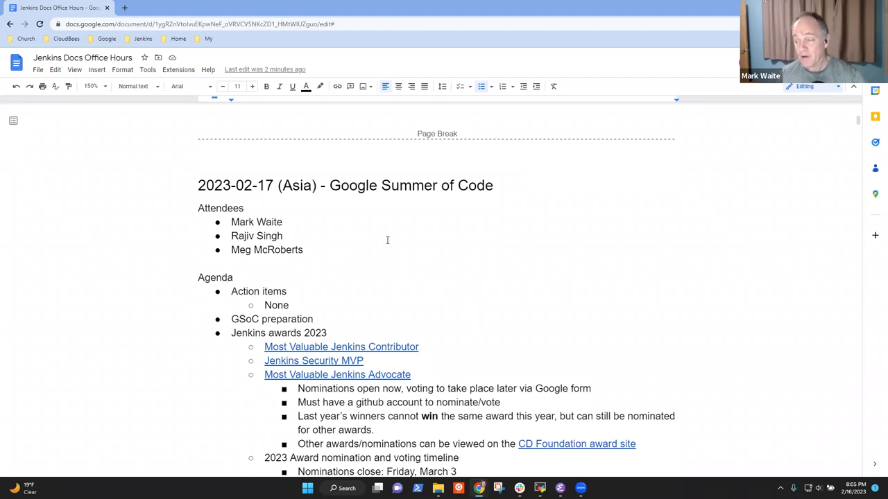
scroll(386, 230, "down", 2)
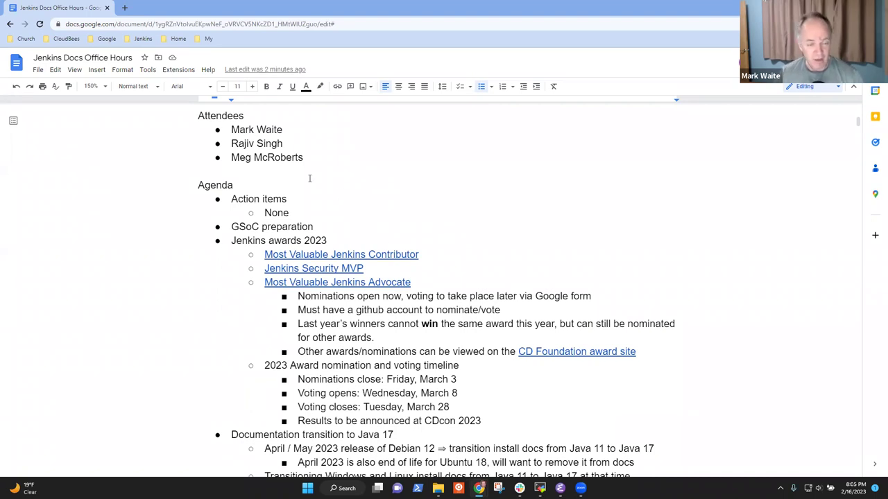
scroll(319, 195, "up", 1)
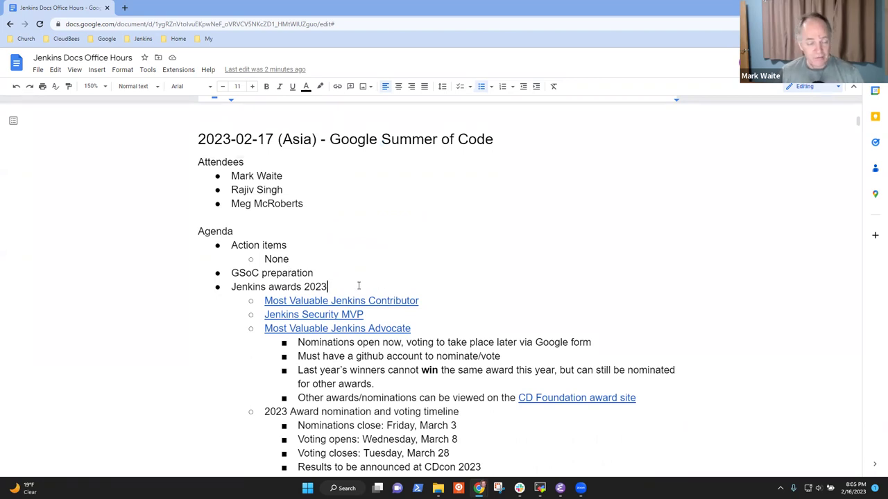
key("Home")
key("shift+End")
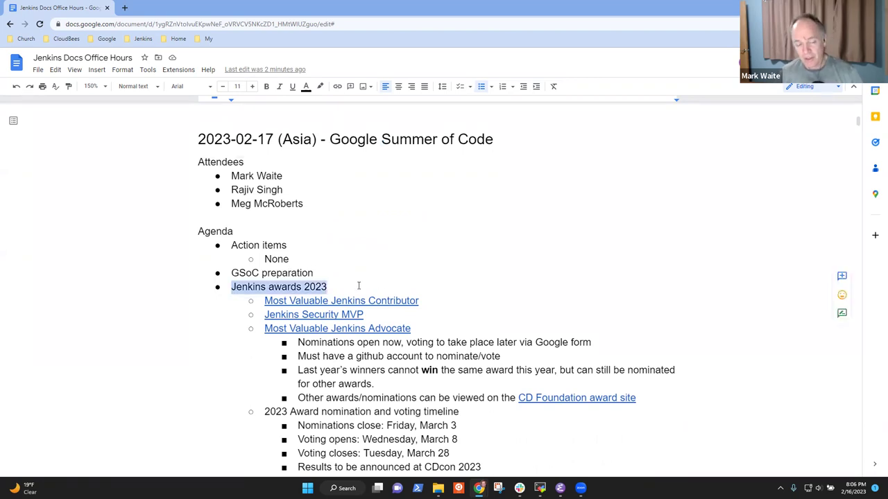
key("Up")
key("Home")
key("shift+End")
key("Delete")
key("Delete")
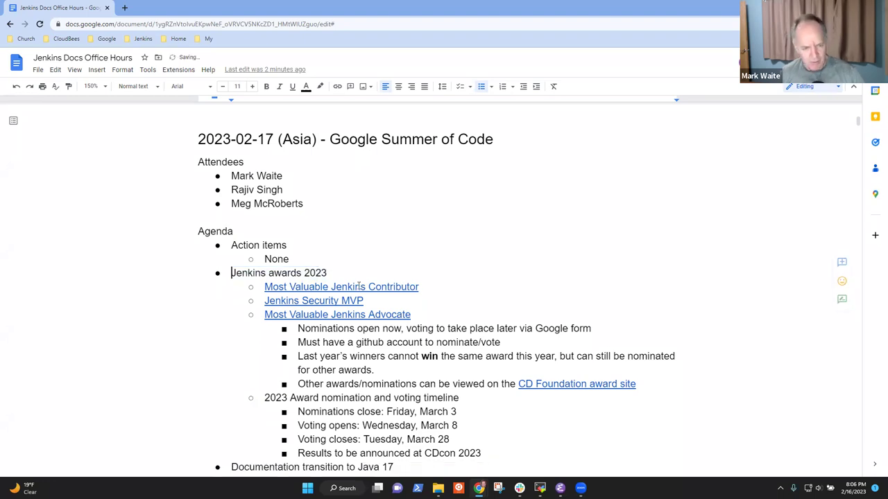
Add "GSoC preparation" as the last top-level item of the 2023-02-17 (Asia) agenda, below the CentOS 7 replacement notes.
key("Down")
key("Down")
key("Down")
key("Down")
key("Down")
key("Down")
key("Down")
key("Down")
key("Down")
key("Down")
key("Down")
key("Down")
key("Down")
key("Down")
key("Down")
key("Down")
key("Down")
key("Down")
key("Down")
key("Down")
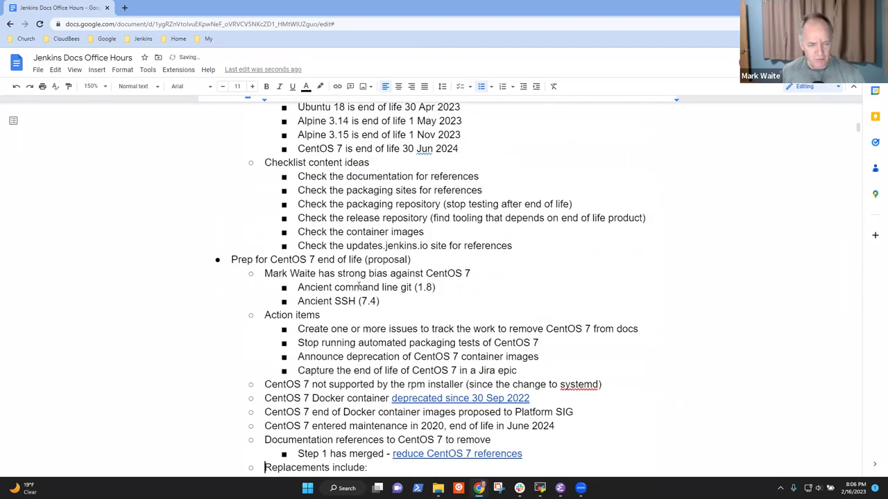
key("Down")
key("Down")
key("Down")
key("Down")
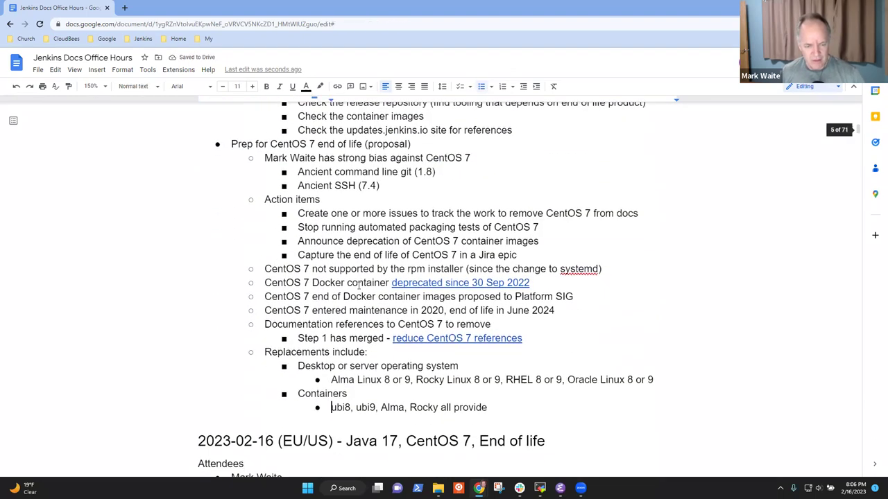
key("End")
key("Return")
key("shift+Tab")
key("shift+Tab")
key("shift+Tab")
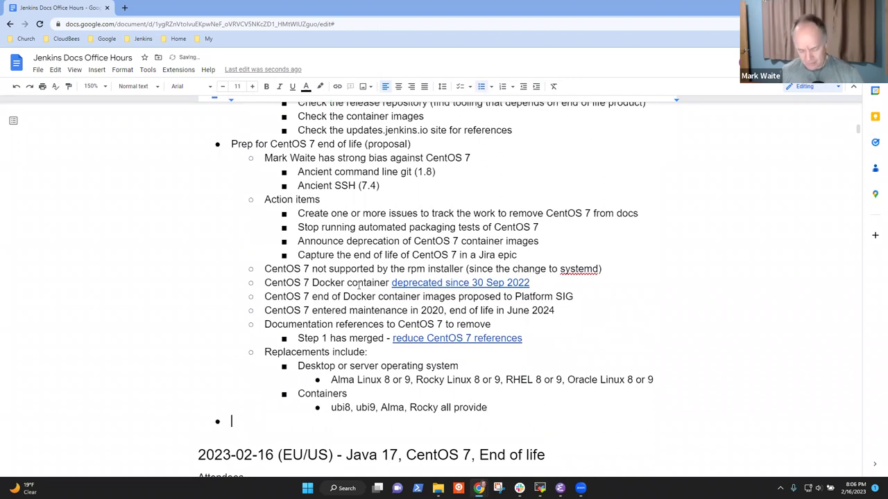
type("GSoC preparation")
key("Return")
key("BackSpace")
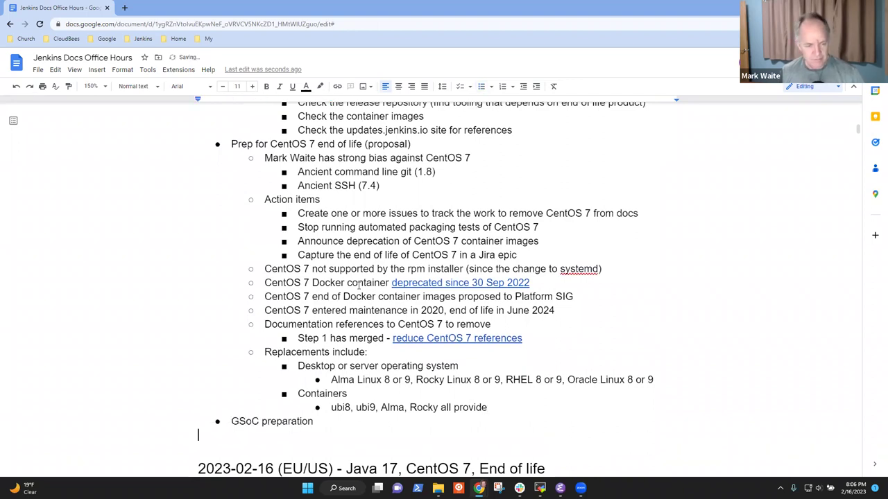
key("BackSpace")
Append "(CDF)" to the "Jenkins awards 2023" agenda item in the 2023-02-17 (Asia) notes.
scroll(359, 284, "up", 20)
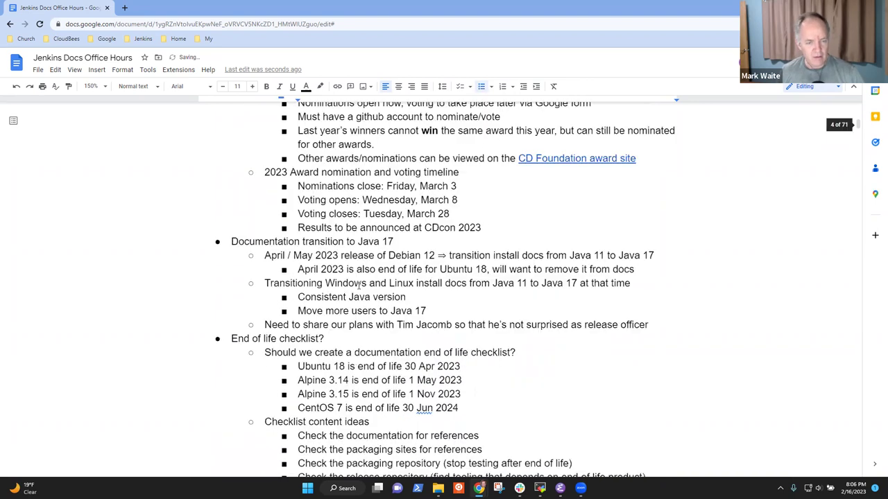
scroll(358, 284, "down", 2)
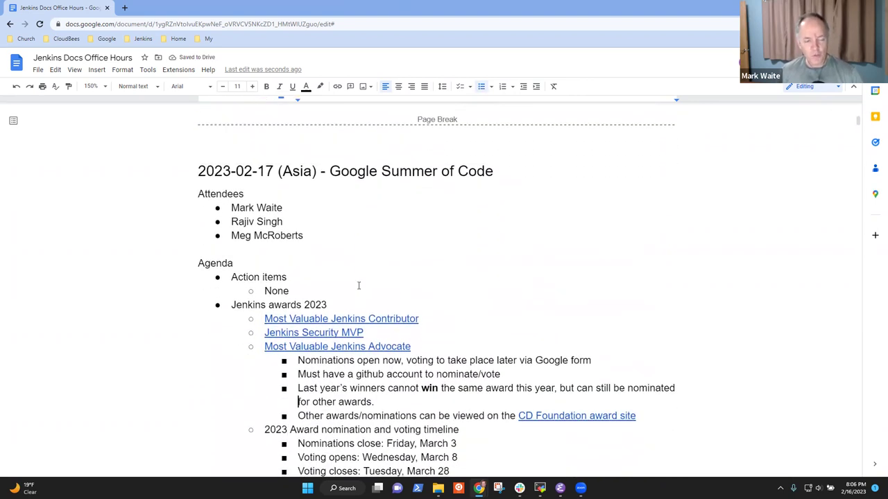
key("Home")
key("shift+End")
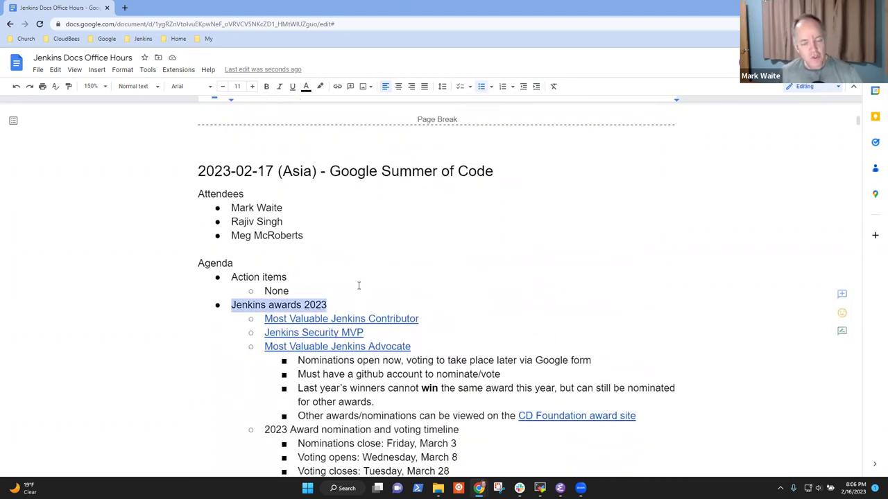
key("End")
type("(CDF)")
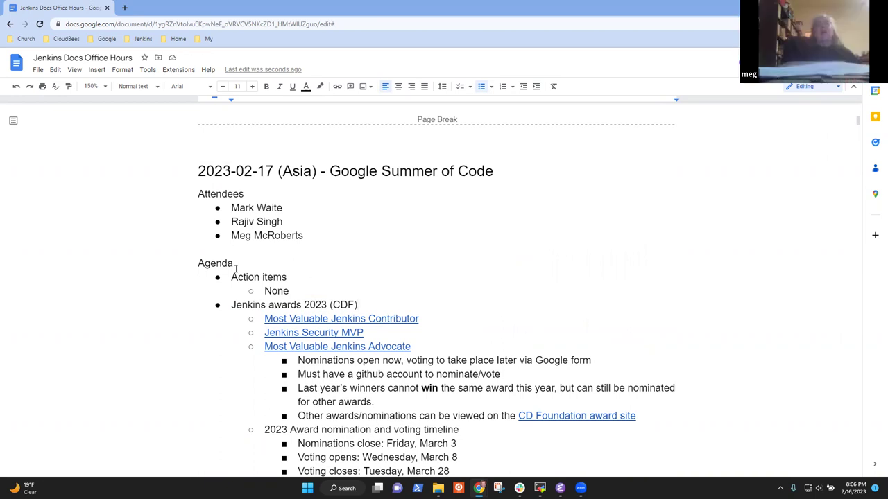
Point out the three Jenkins award links and highlight the note on open nominations and voting via Google form.
left_click(352, 320)
left_click(434, 307)
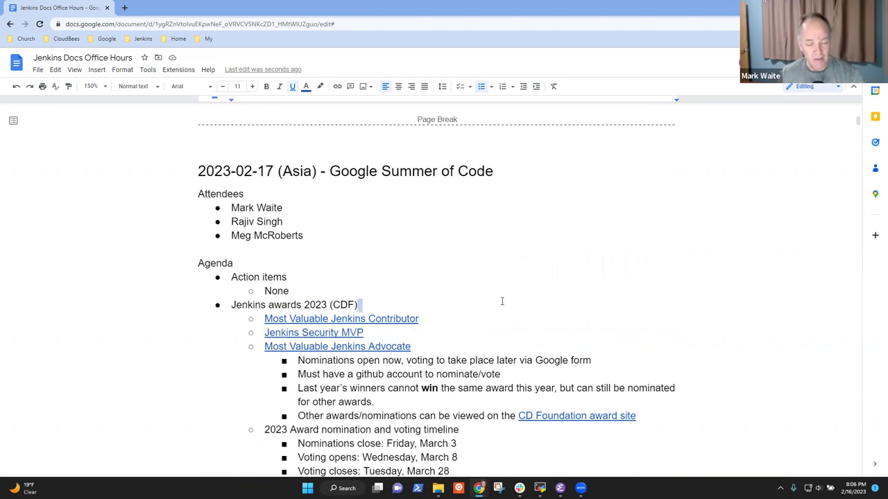
left_click(328, 336)
left_click(785, 308)
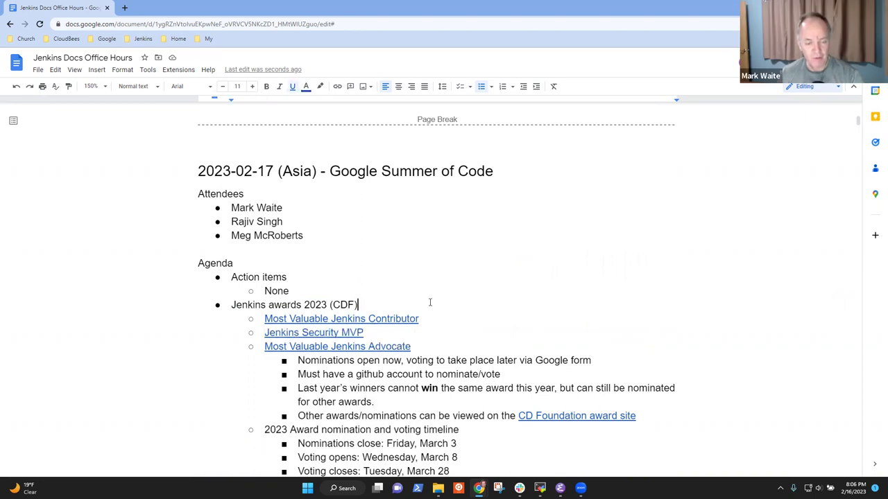
left_click(375, 346)
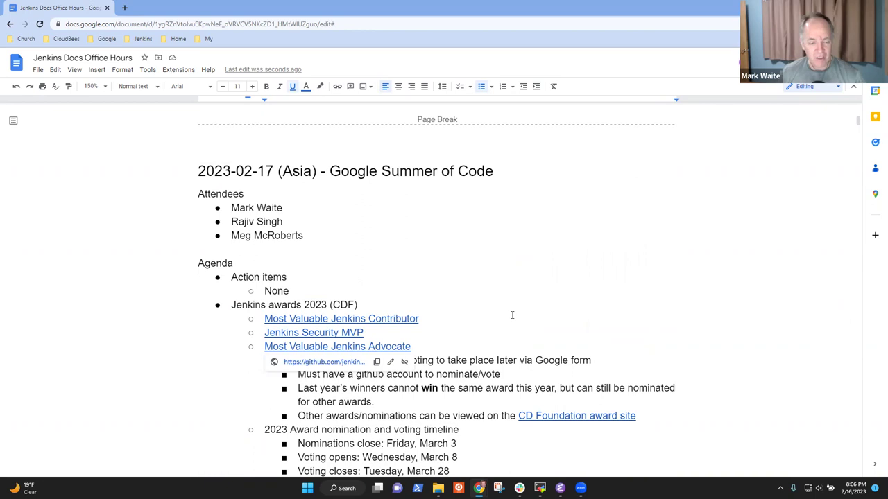
key("Down")
key("Down")
key("Down")
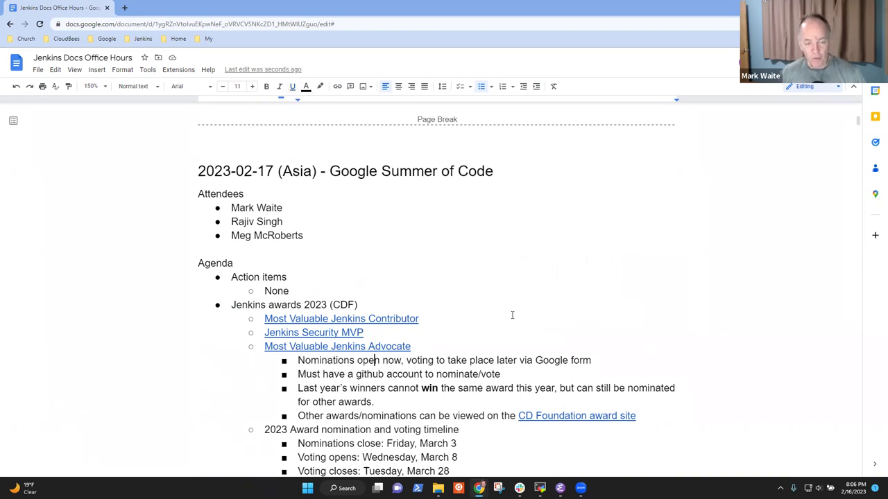
key("Home")
key("shift+End")
key("Left")
key("Up")
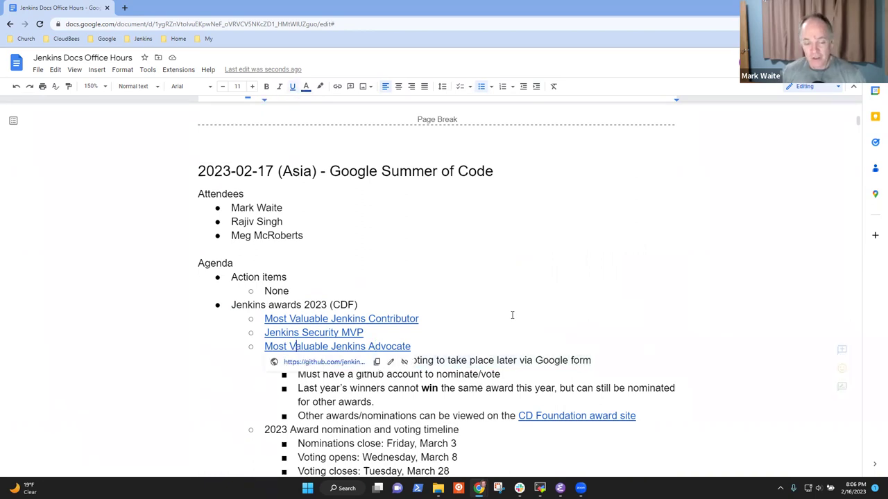
Add the sub-bullet "Nominate through comments to the GitHub issues" under the "Nominations open now" note.
key("Down")
key("End")
key("Return")
key("Tab")
type("Binu")
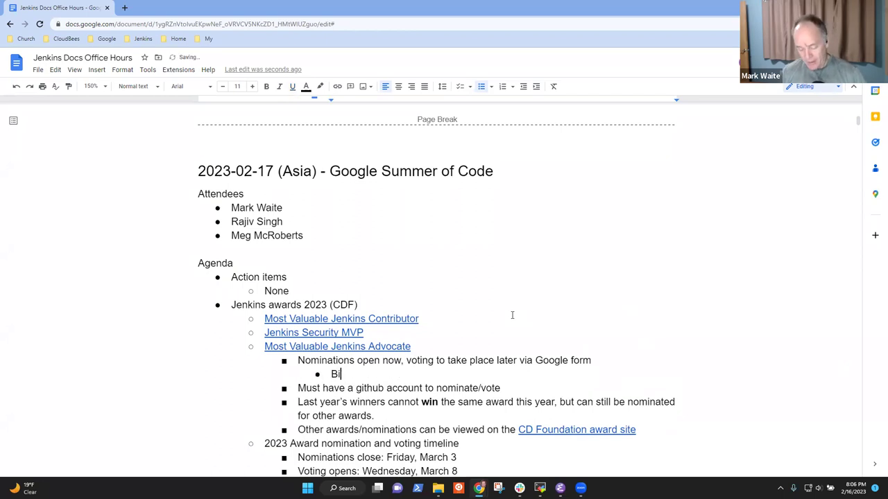
key("BackSpace")
key("BackSpace")
key("BackSpace")
key("BackSpace")
type("N")
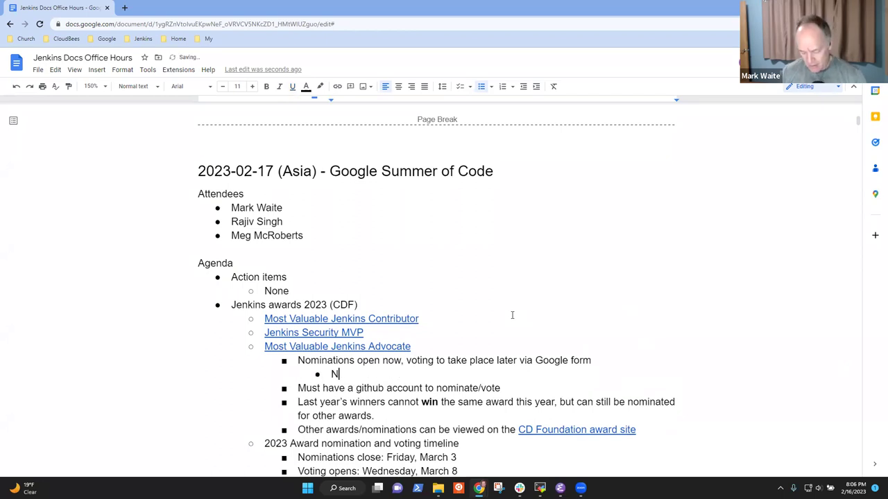
type("omi")
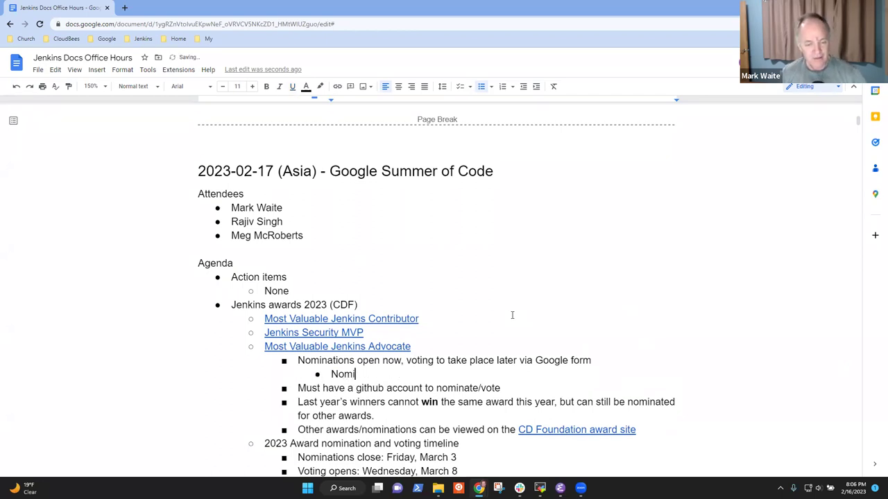
type("nate through ")
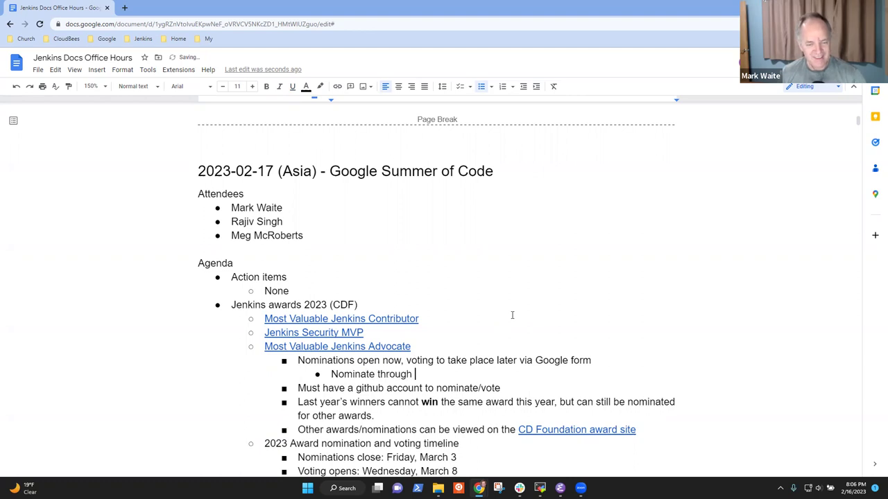
type("comments to the Gui")
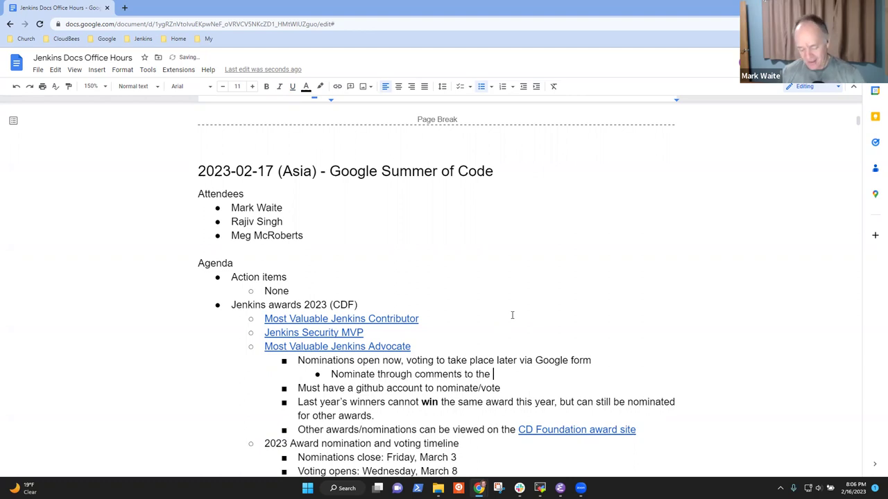
key("BackSpace")
key("BackSpace")
type("i")
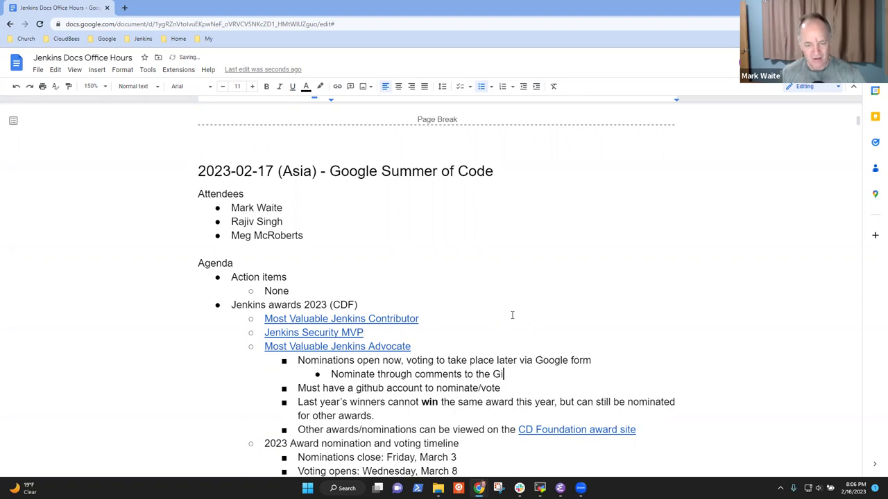
type("tHub ")
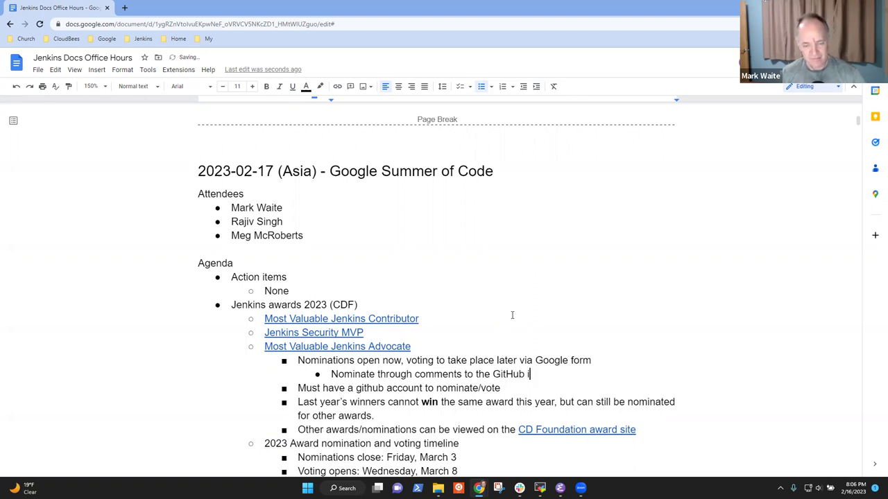
type("issues")
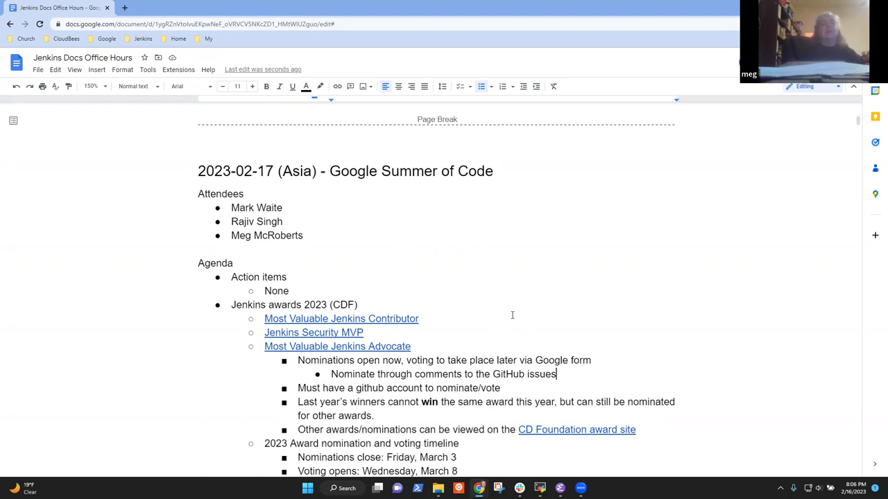
Highlight the "Jenkins awards 2023 (CDF)" heading and go through the award links beneath it.
key("Up")
key("Up")
key("Up")
key("Up")
key("Up")
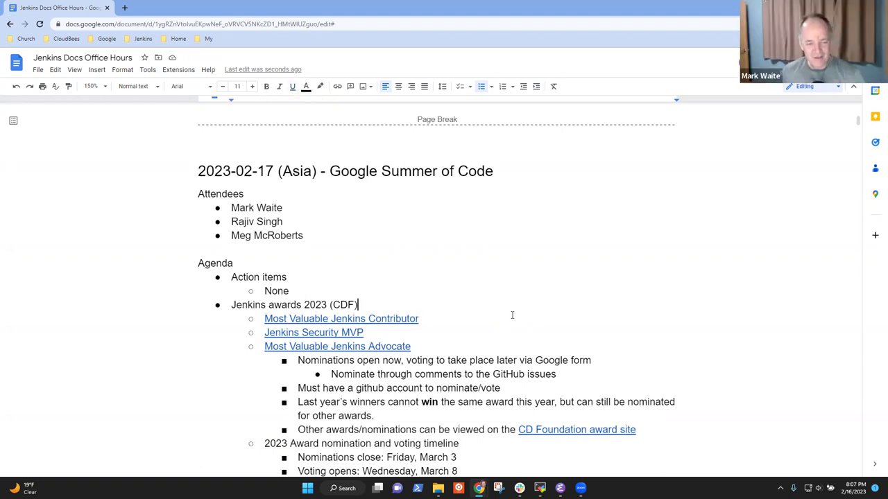
key("Home")
key("shift+End")
key("Down")
key("Down")
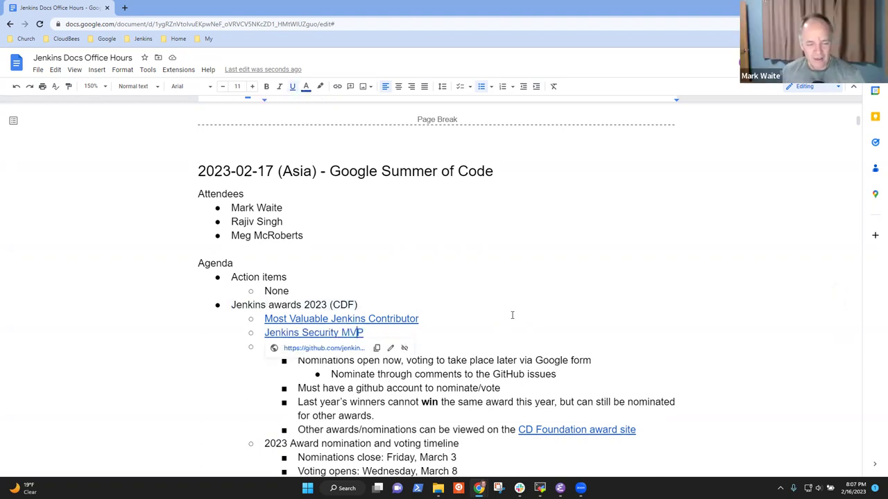
key("Down")
key("Up")
Append "- submit nominations" to the "Nominations close: Friday, March 3" line in the award timeline.
key("Down")
key("Down")
key("Down")
key("Down")
key("Down")
key("Down")
key("Down")
key("Down")
key("Down")
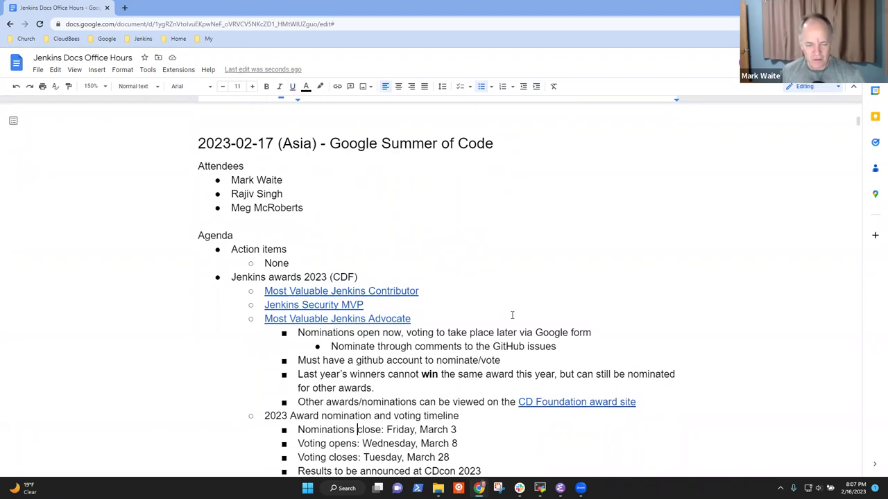
key("Home")
key("shift+End")
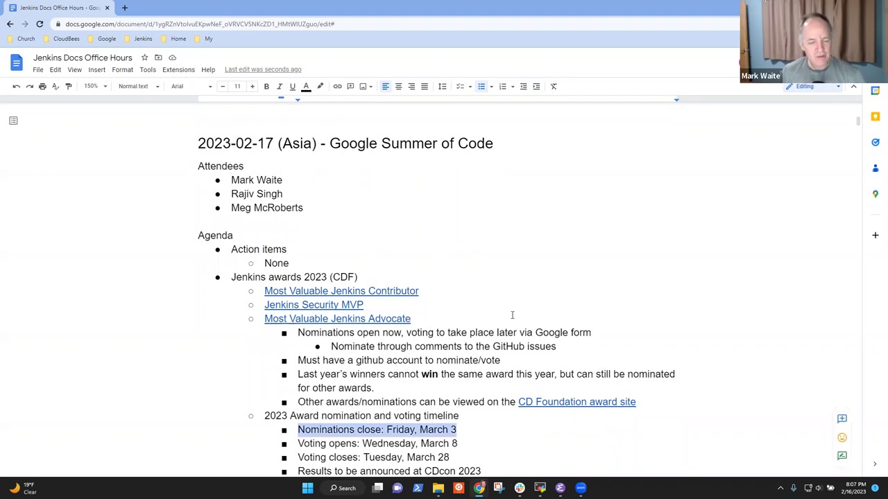
key("Right")
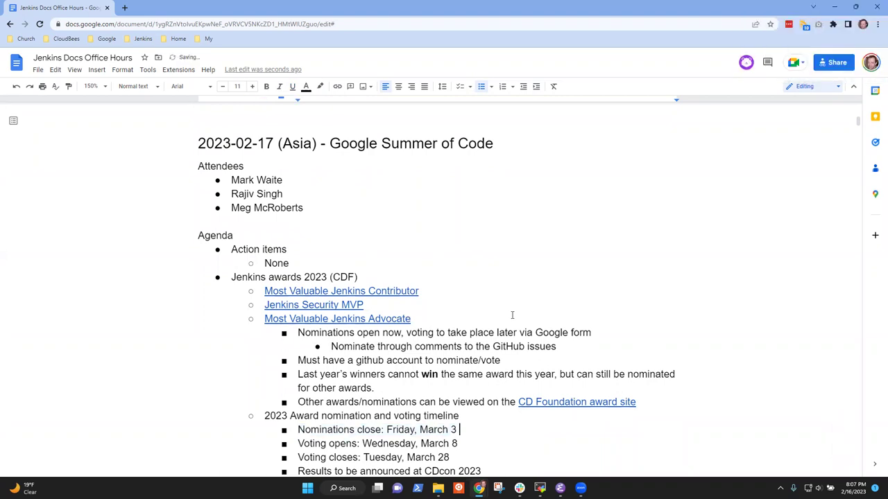
type("- ")
type("submit ")
type("nominat")
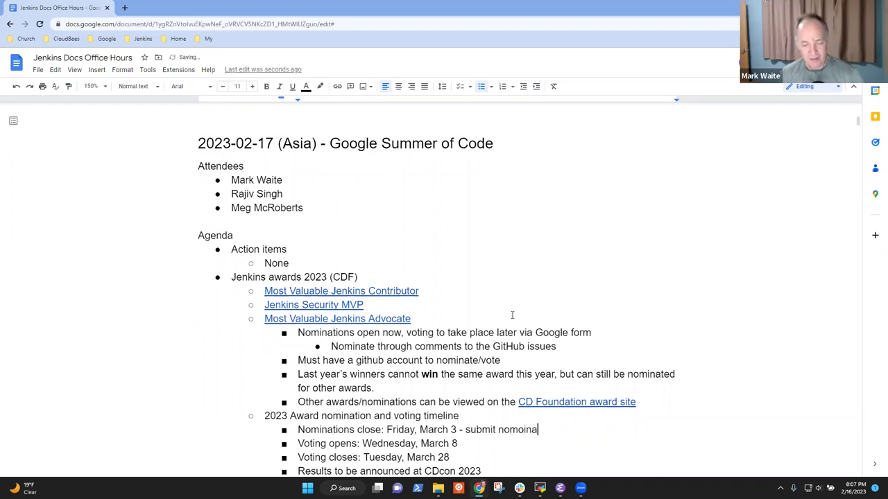
key("BackSpace")
key("BackSpace")
key("BackSpace")
key("BackSpace")
type("inations,")
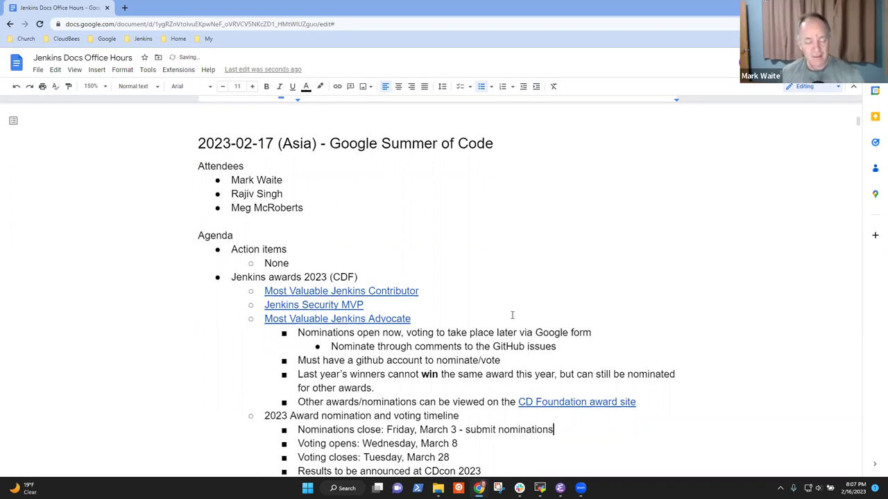
key("BackSpace")
key("BackSpace")
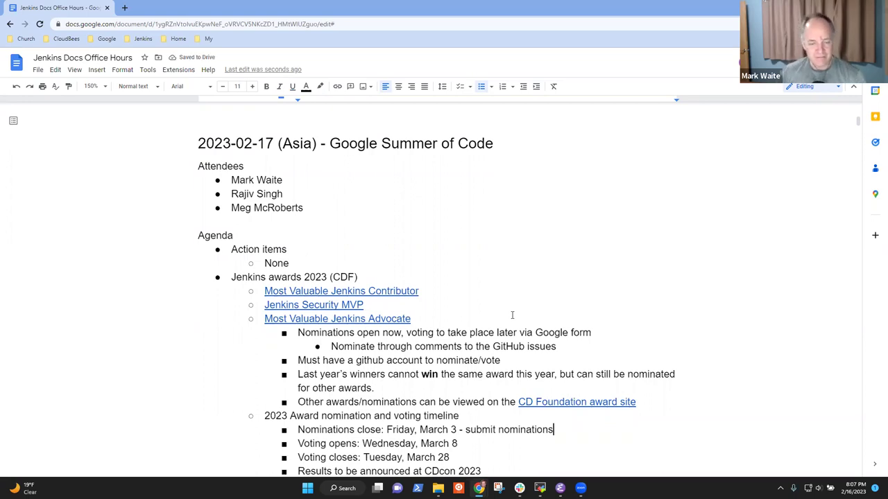
Highlight the whole note about last year's winners not being able to win the same award this year.
key("Up")
key("Up")
key("Up")
key("Up")
key("Up")
key("Down")
key("Home")
key("shift+Down")
key("shift+End")
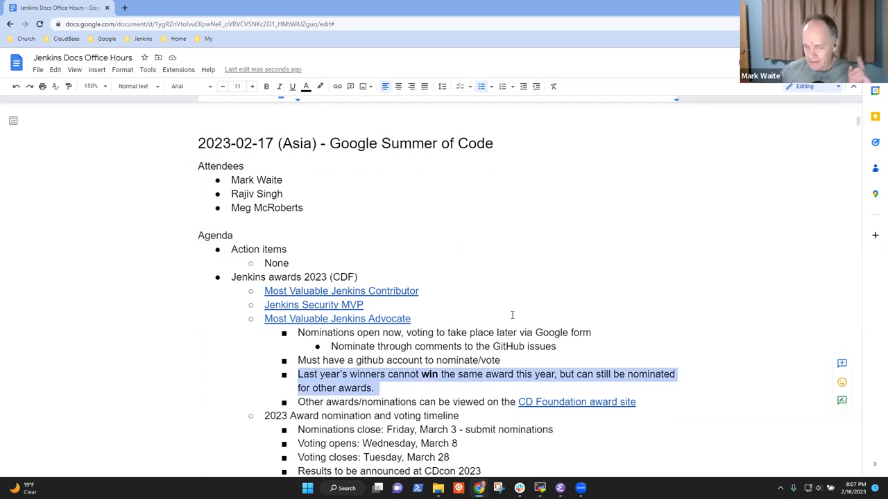
Append a dash and the contributor's full name after the "Most Valuable Jenkins Contributor" link.
key("Up")
key("Up")
key("Up")
key("Up")
key("Up")
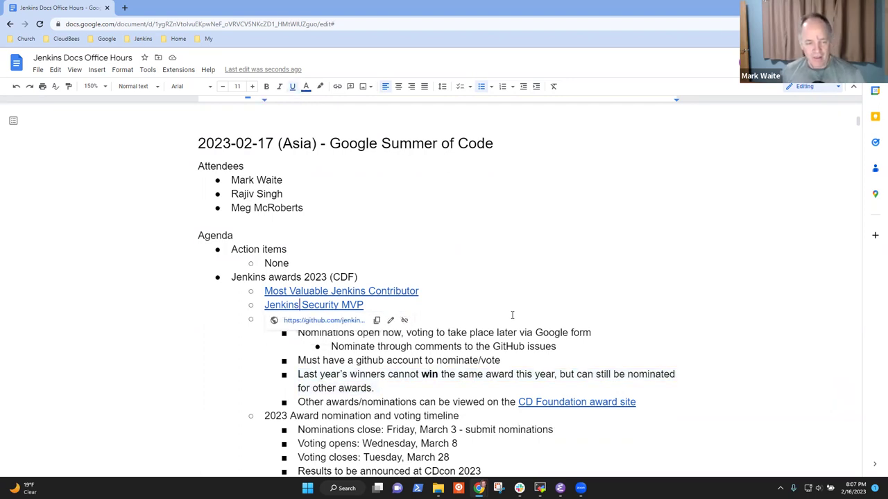
key("Up")
key("Down")
key("Up")
key("End")
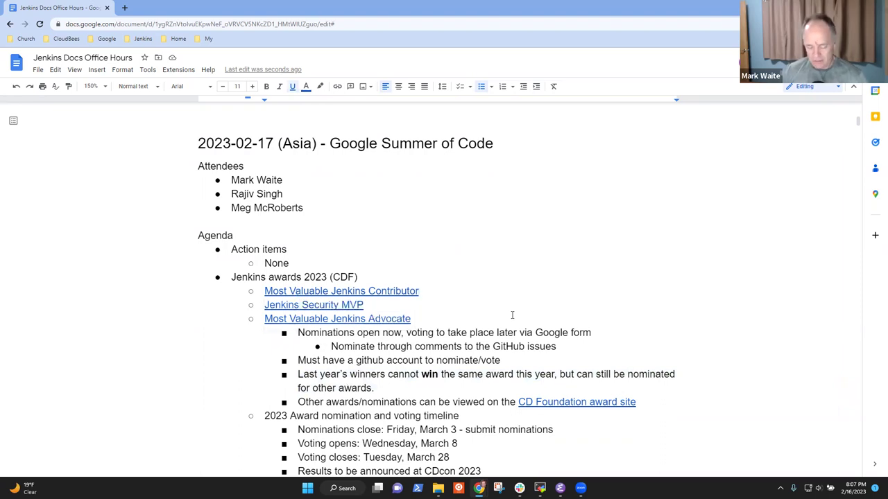
type("-")
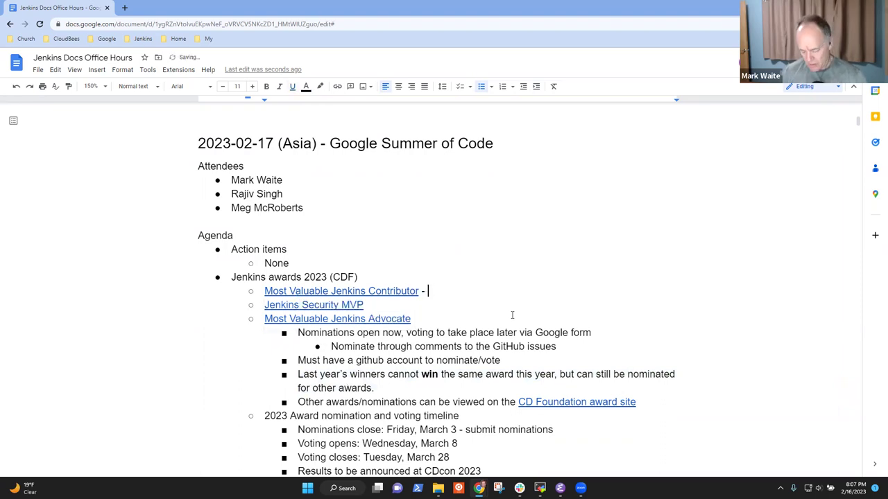
type(" Basil Cro")
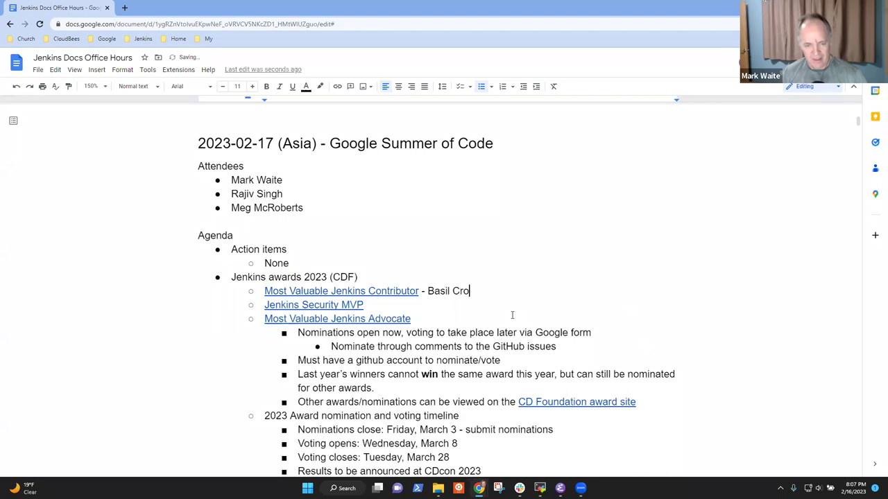
type("w")
key("Down")
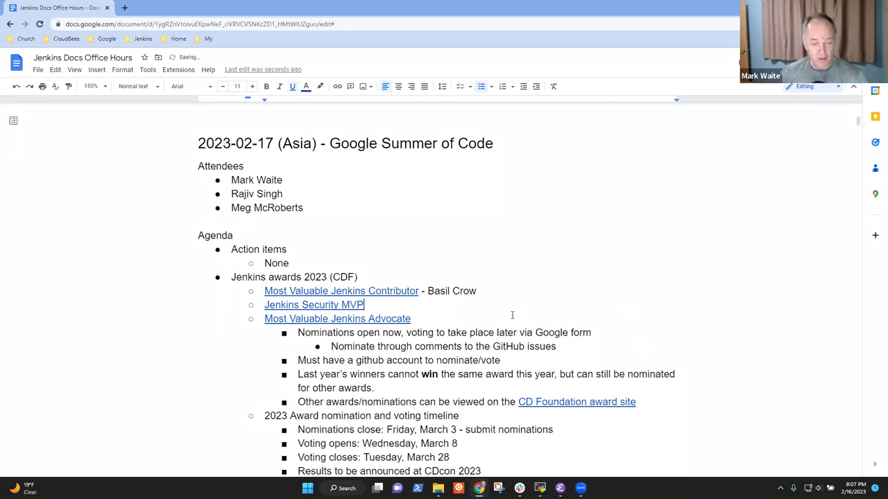
Append a dash and the winner's full name after the "Jenkins Security MVP" link.
type("- Wade")
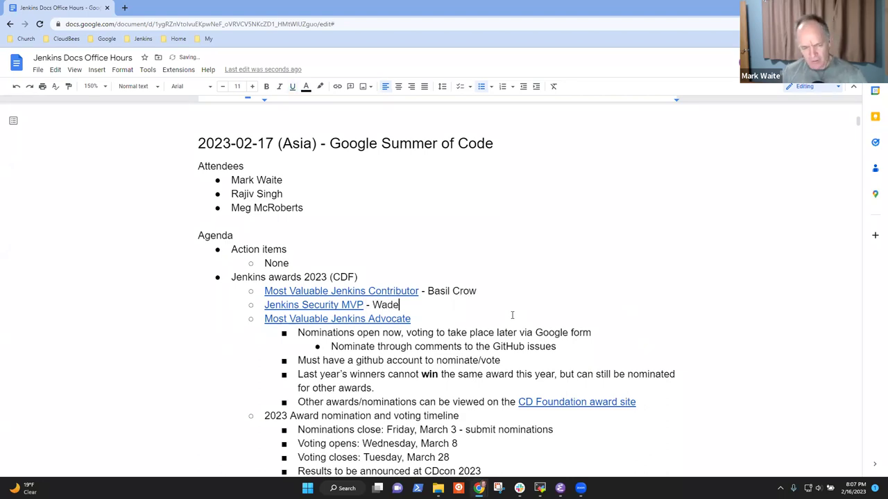
type("ck Foll")
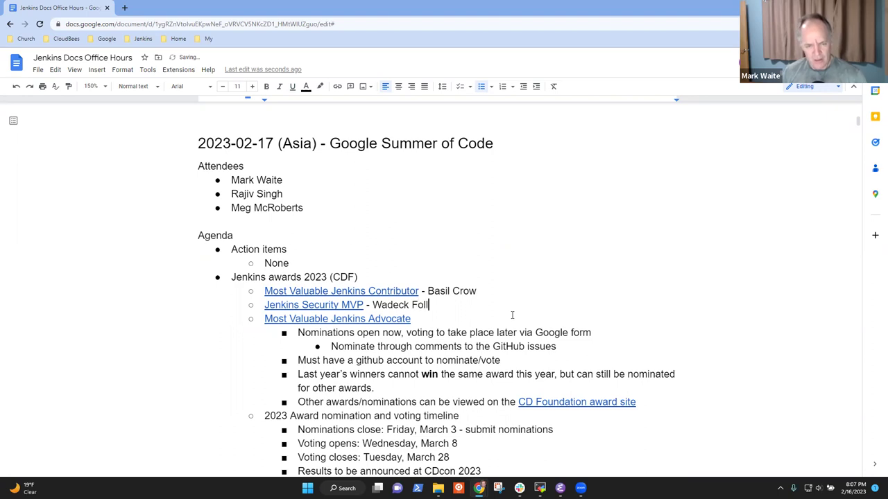
type("on")
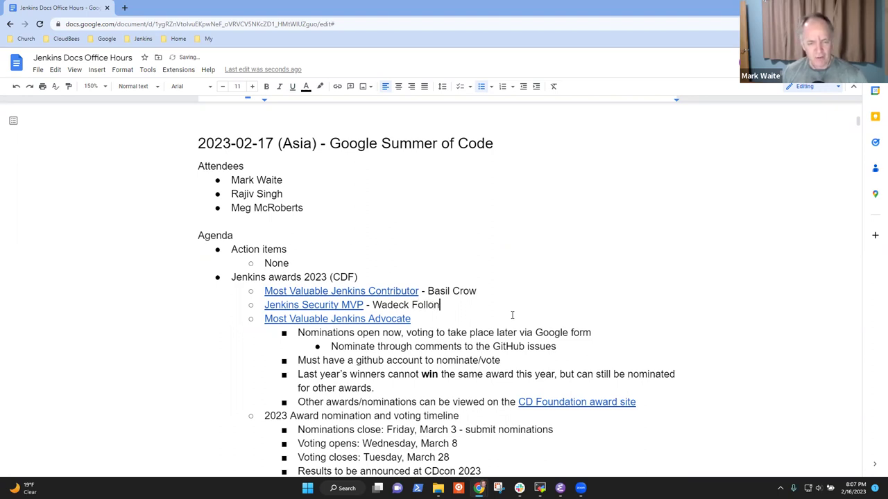
type("ier")
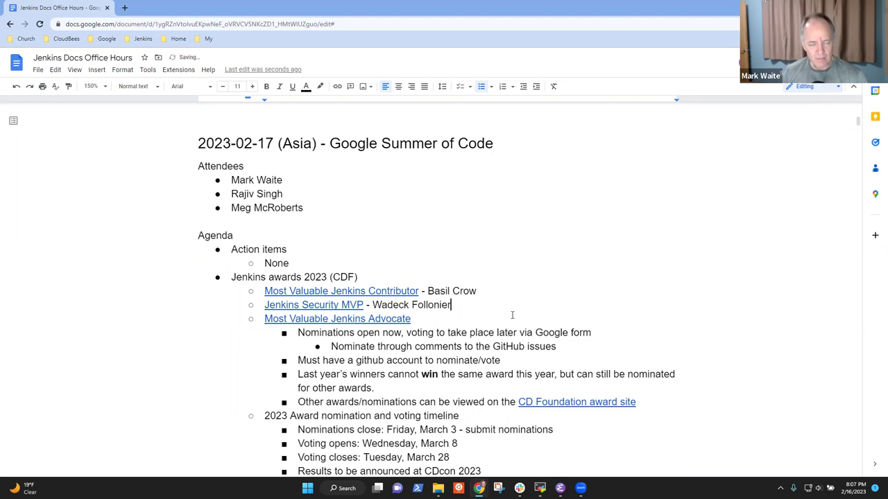
Add "(not eligible)" after the name on the "Most Valuable Jenkins Contributor" line.
key("Up")
type("(not ")
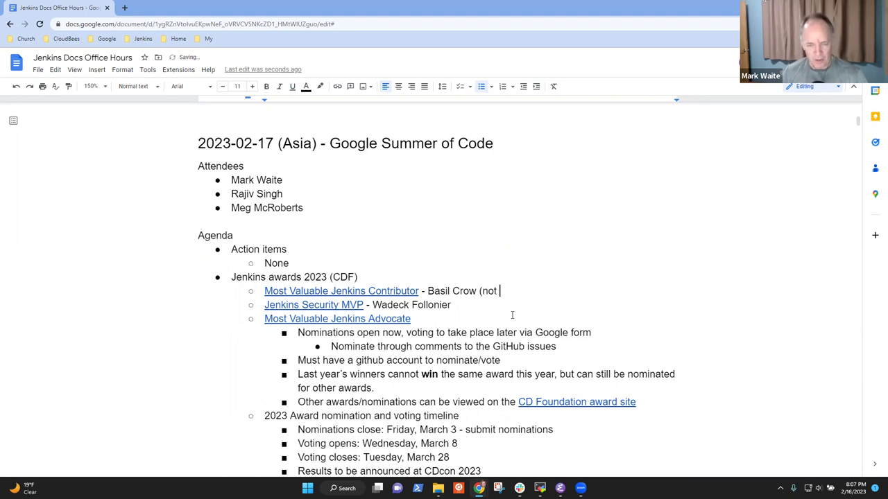
type("eligible0")
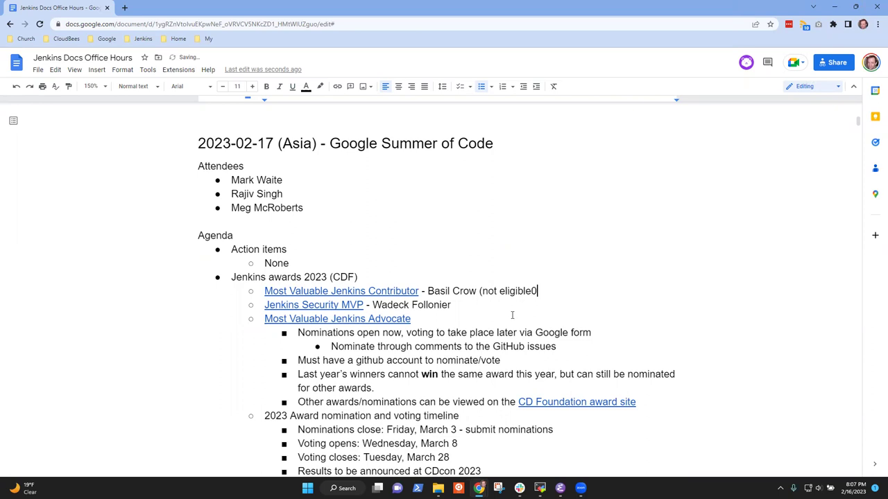
key("BackSpace")
type(")")
Add "(not eligible)" after the name on the "Jenkins Security MVP" line.
key("Down")
type("(n")
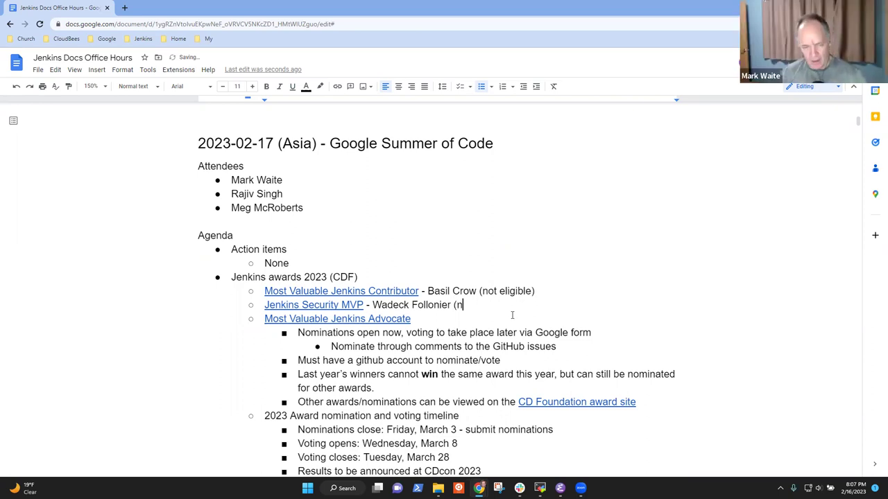
type("ot el")
key("BackSpace")
key("BackSpace")
key("BackSpace")
type("t eli")
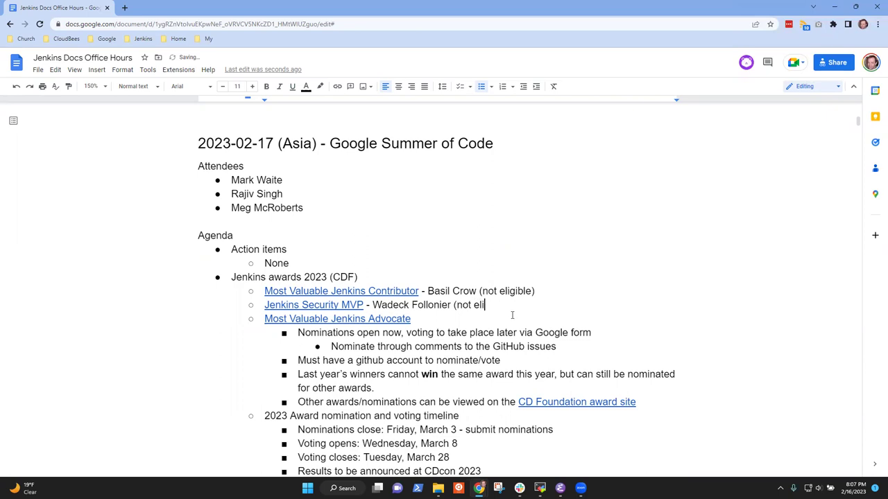
type("gible)")
Append a dash, the winner's full name and "(not eligible this year)" after the "Most Valuable Jenkins Advocate" link.
key("Down")
type("- D")
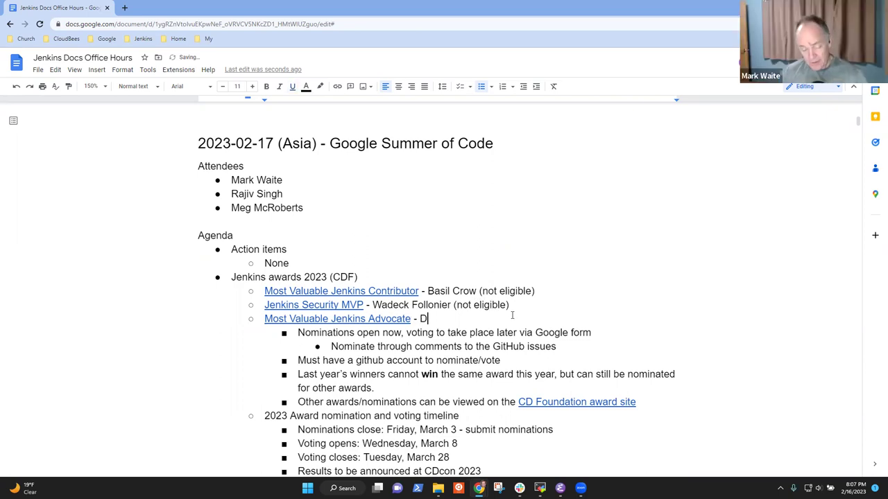
type("arin Pope (not eib")
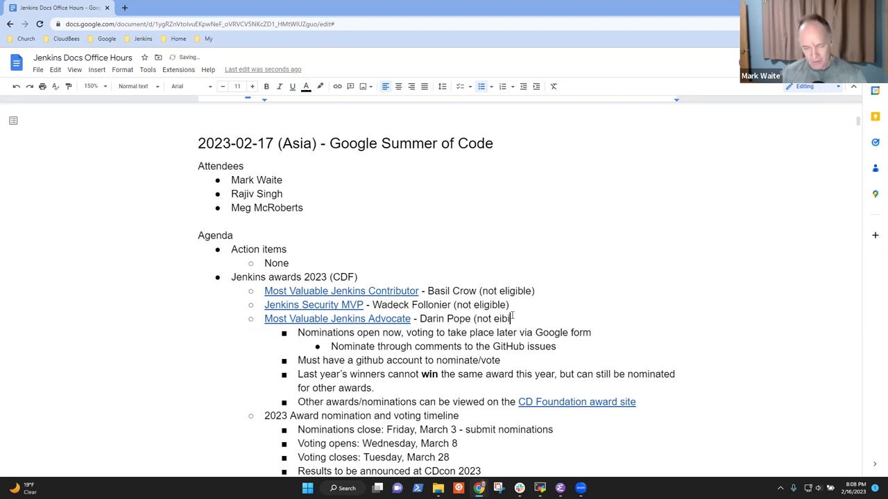
key("BackSpace")
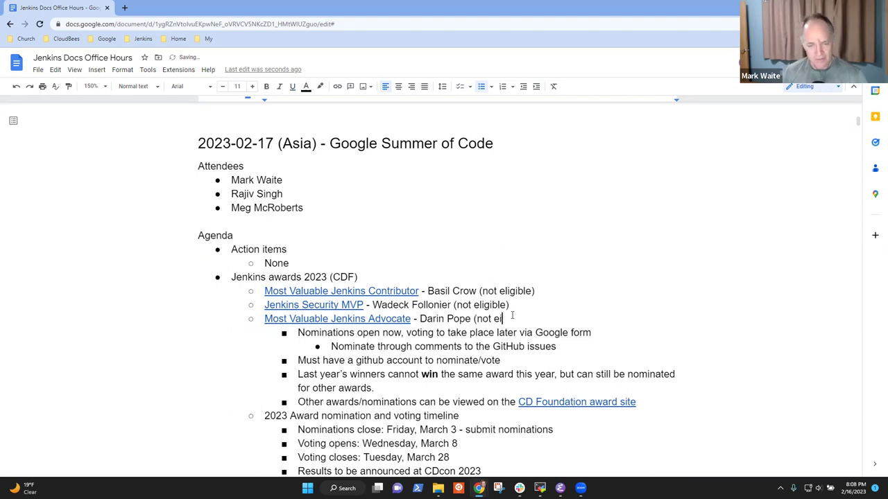
type("ligi")
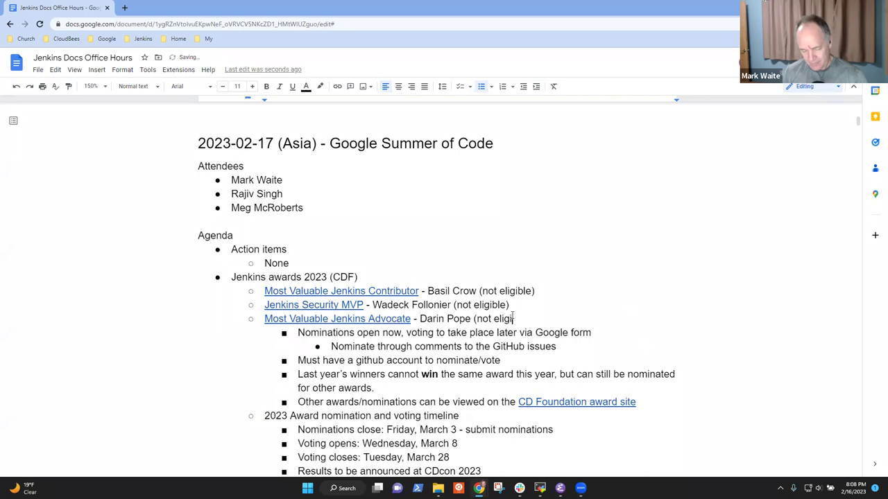
type("ble this year)")
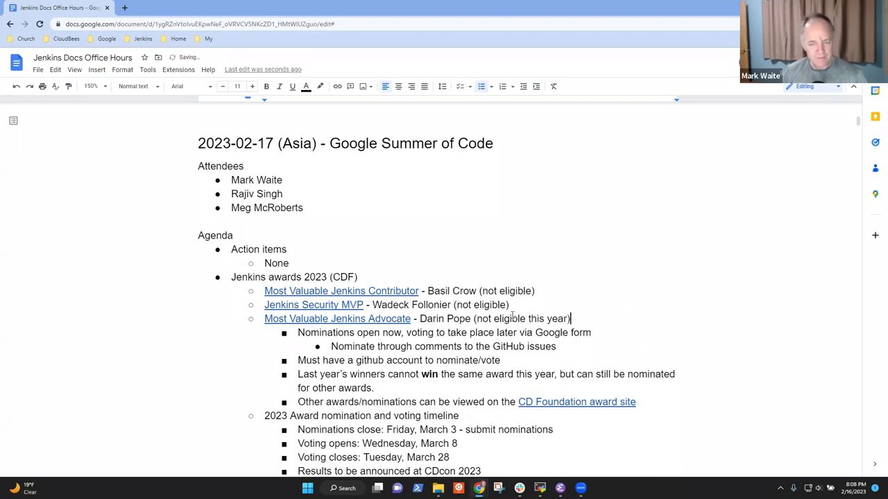
Copy " this year" from the Advocate line into the "(not eligible)" notes of the Security MVP and Contributor lines.
key("Left")
key("ctrl+shift+Left")
key("ctrl+shift+Left")
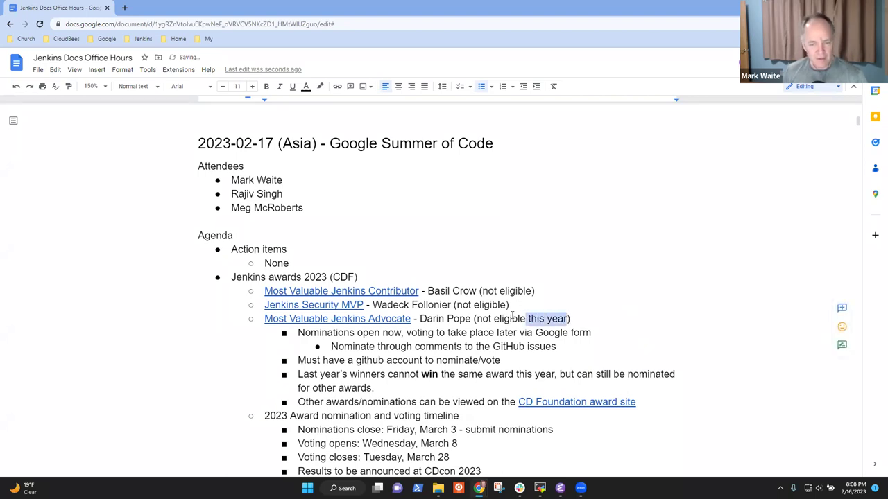
key("ctrl+c")
key("Up")
key("Up")
key("Down")
key("Left")
key("ctrl+v")
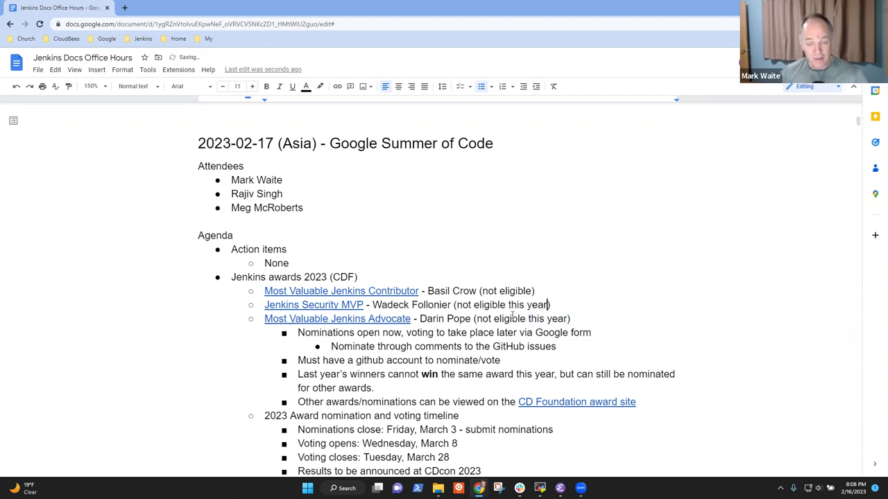
key("Left")
key("ctrl+v")
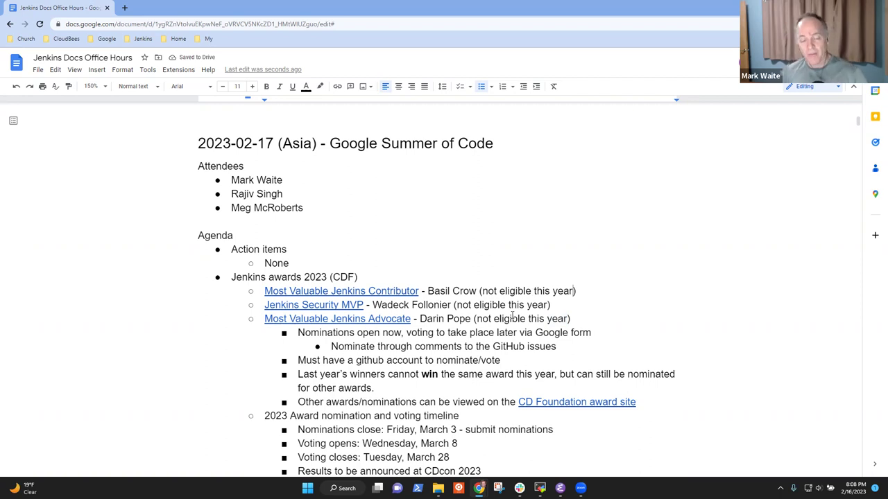
Go through the remaining award notes and timeline, and highlight the "Documentation transition to Java 17" heading.
key("Down")
key("Down")
key("Down")
key("Down")
key("Down")
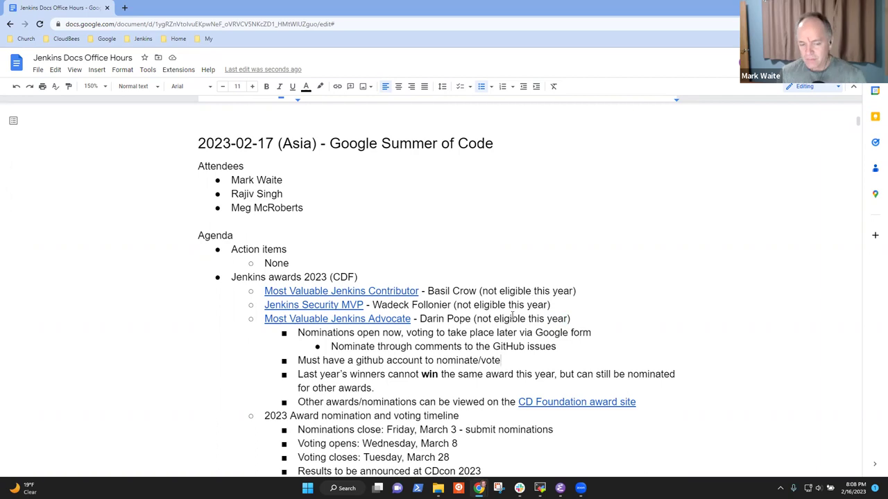
key("Down")
key("Down")
key("Down")
key("Down")
key("Down")
key("Down")
key("Down")
key("Down")
key("Down")
key("Down")
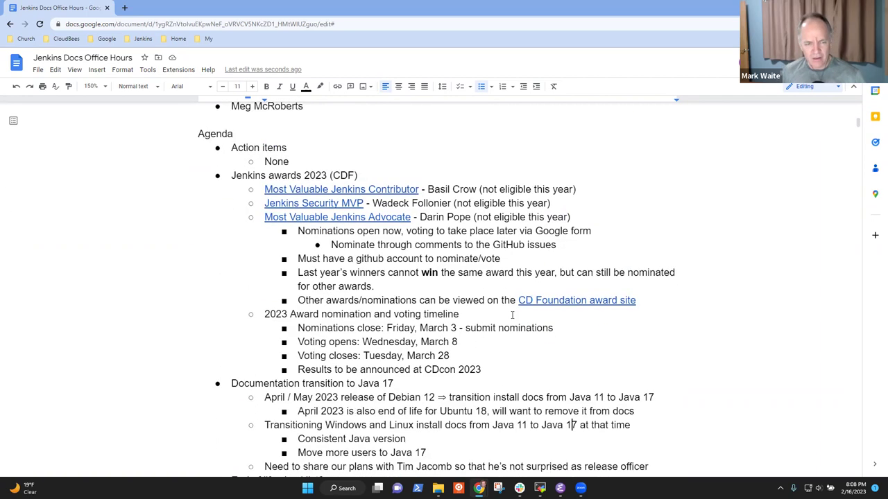
key("Up")
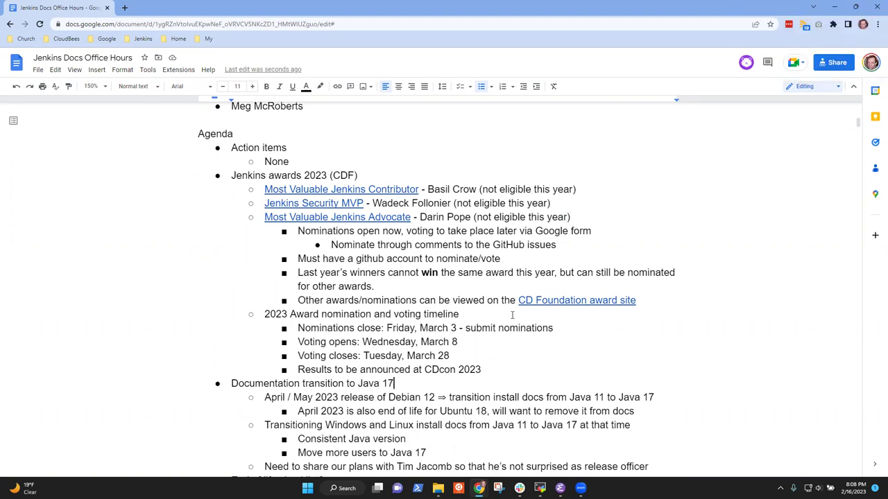
key("Home")
key("shift+End")
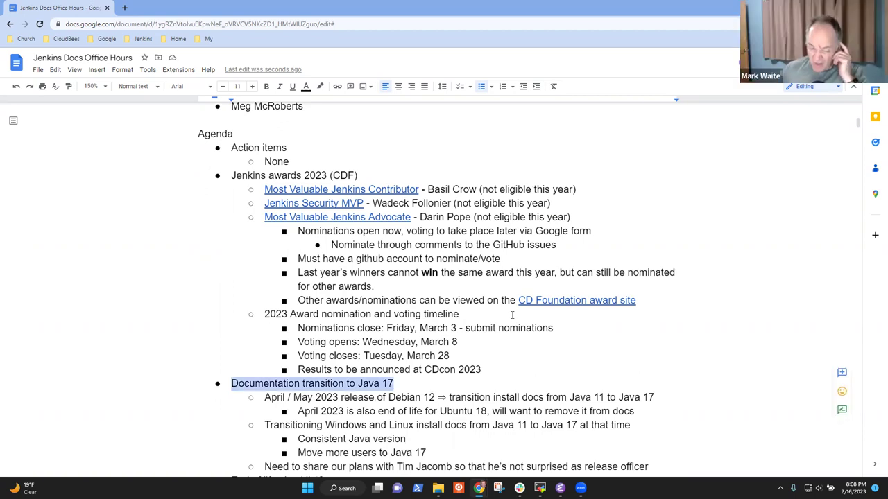
Look through the Java 17 transition notes and the "End of life checklist?" agenda item below them.
key("Down")
key("Down")
key("Down")
key("Down")
key("Down")
key("Down")
key("Down")
key("Down")
key("Down")
key("Down")
key("Down")
key("Down")
key("Down")
key("Down")
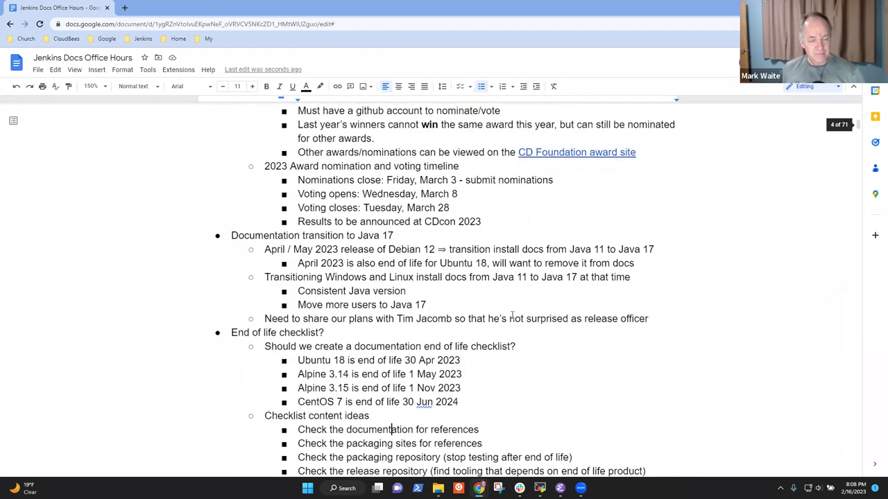
Highlight the whole line about the April / May 2023 release of Debian 12 under the Java 17 transition item.
key("Up")
key("Up")
key("Up")
key("Up")
key("Up")
key("Up")
key("Up")
key("Up")
key("Up")
key("Up")
key("Up")
key("Up")
key("Down")
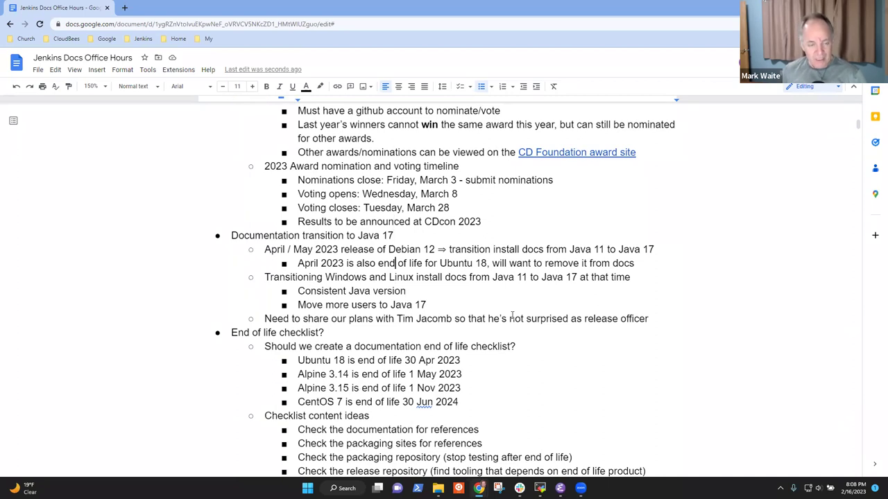
key("Home")
key("Up")
key("shift+End")
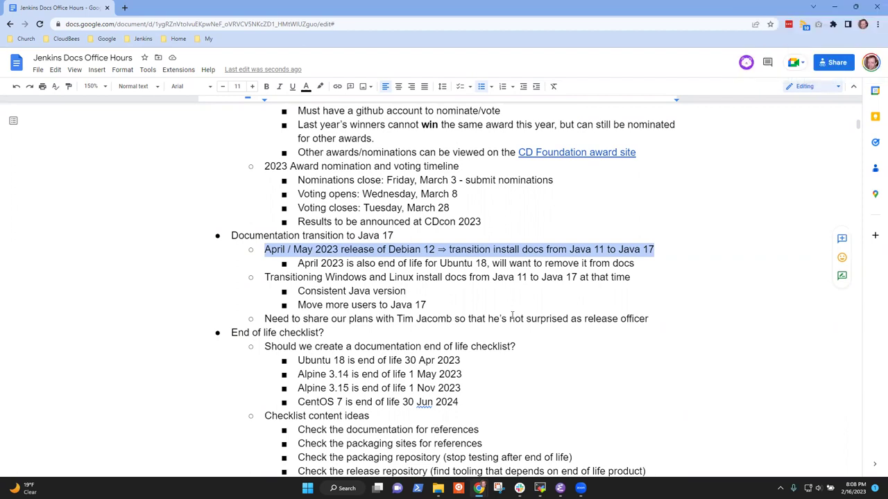
key("Down")
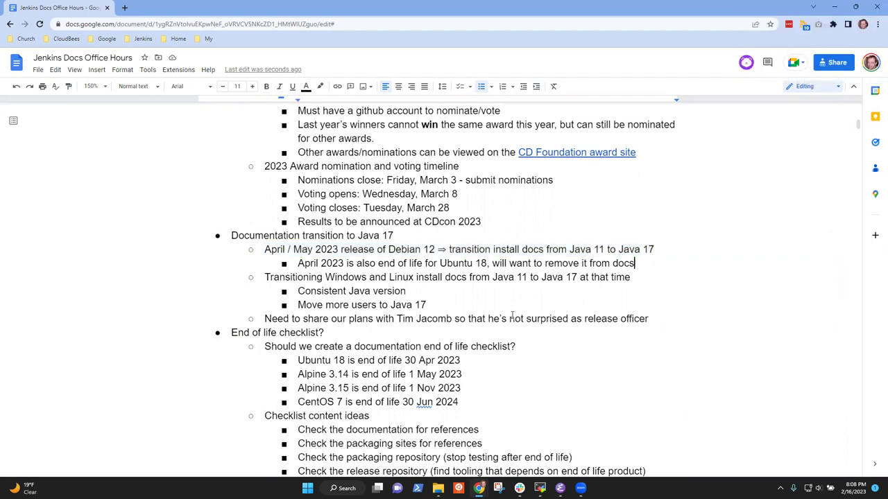
key("Up")
key("Home")
key("shift+End")
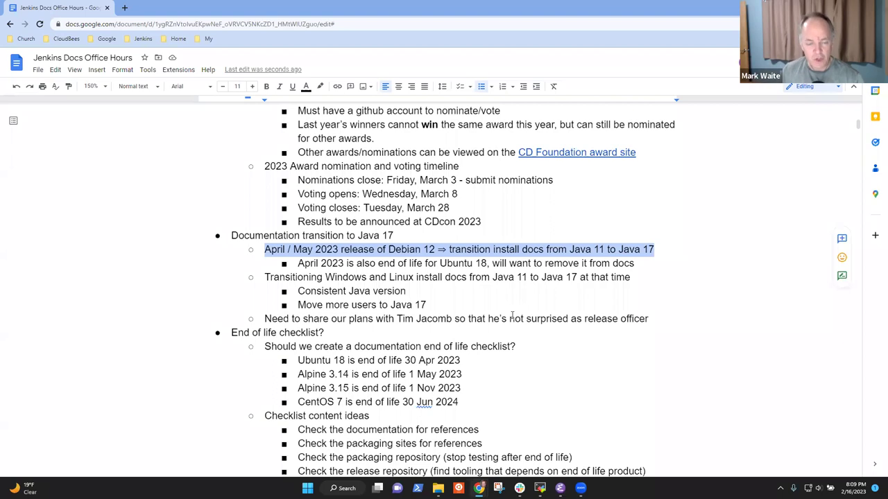
Below the Ubuntu 18 note, add the sub-bullet "Java 17 is already supported, we'll switch the instructions to use it as default".
key("Down")
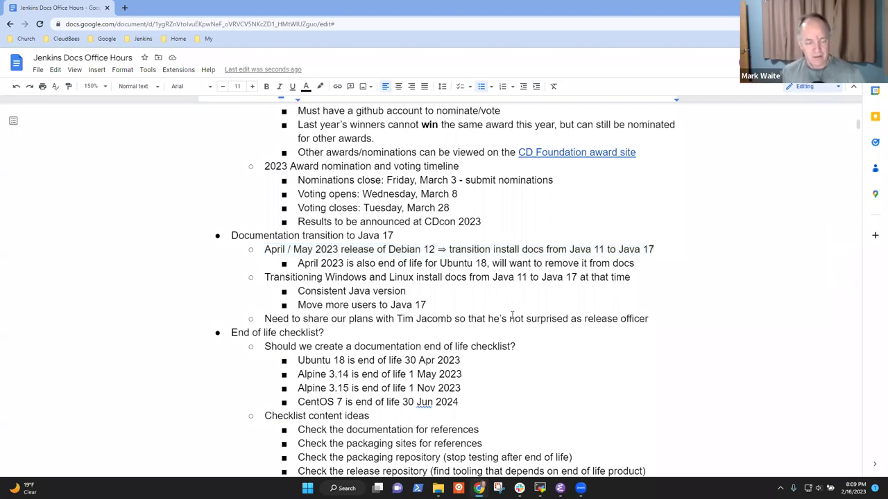
key("Return")
type("Javca")
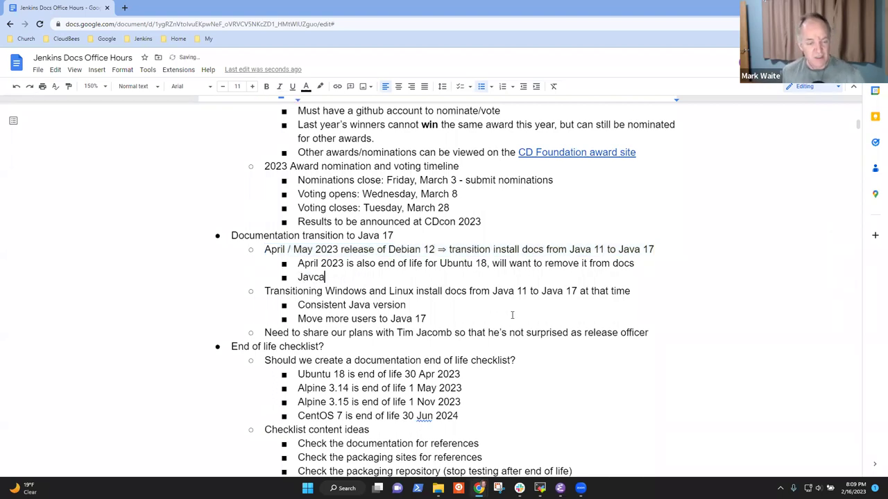
key("BackSpace")
key("BackSpace")
type("a 17 is alre")
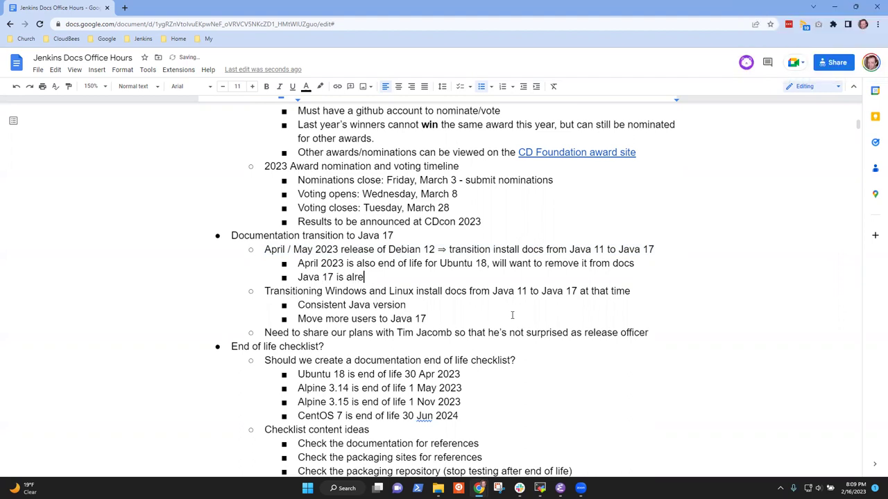
type("ady supported, we'll ")
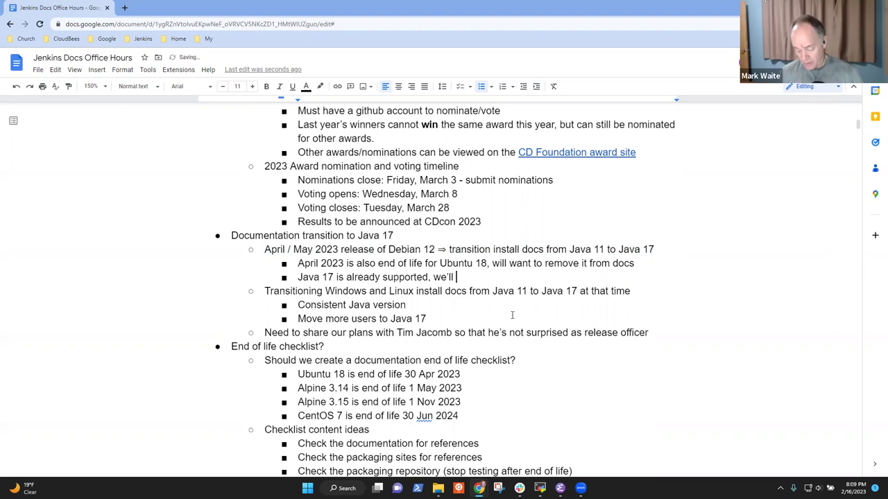
type("switch the ")
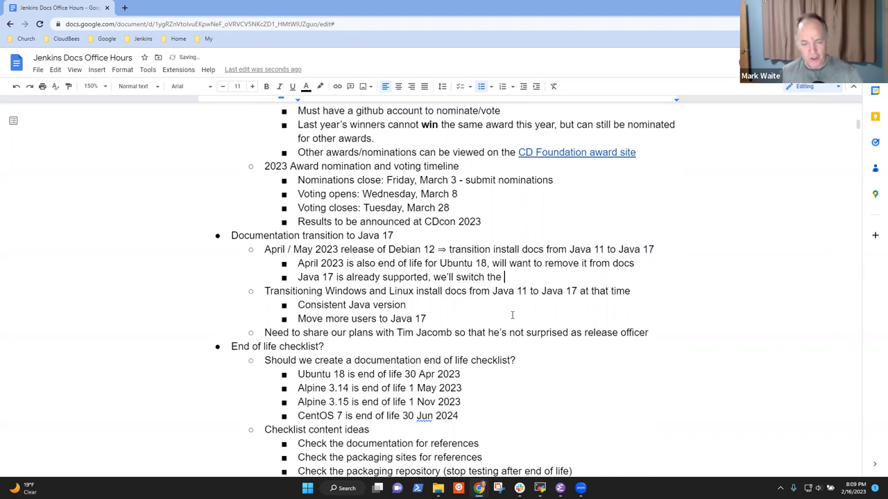
type("instructions to")
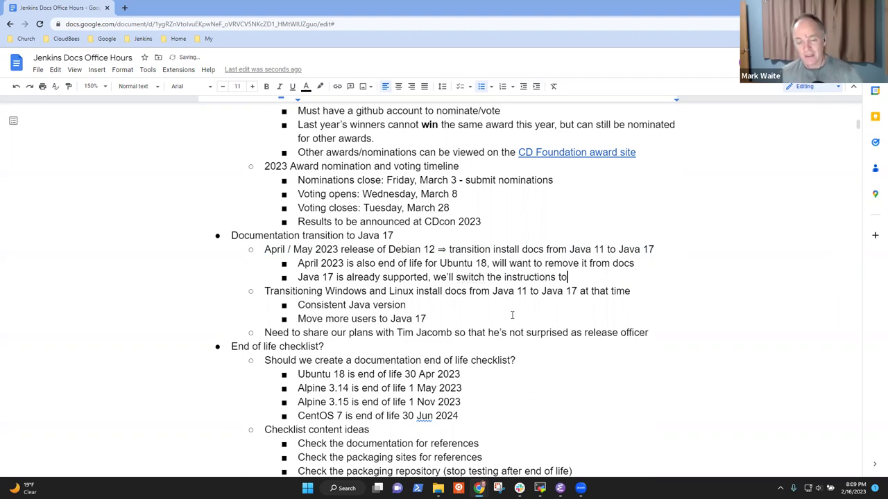
type(" use it as defaul")
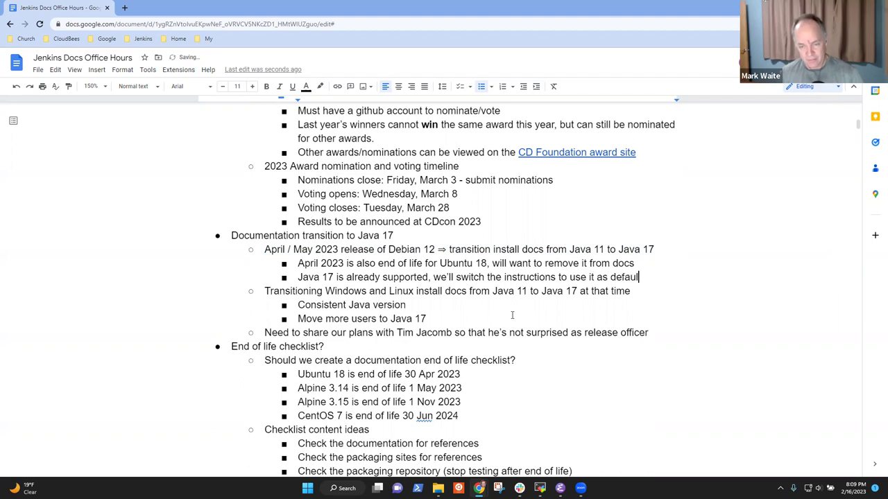
type("t")
Below the Java 17 default instructions note, add the sub-bullet "Java 11 will continue to be supported".
key("Return")
type("JKEP")
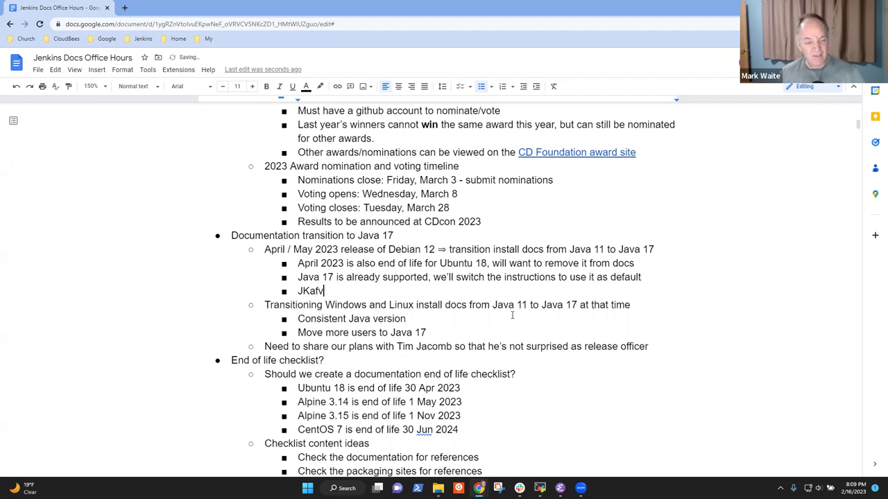
key("BackSpace")
key("BackSpace")
key("BackSpace")
type("ava 1")
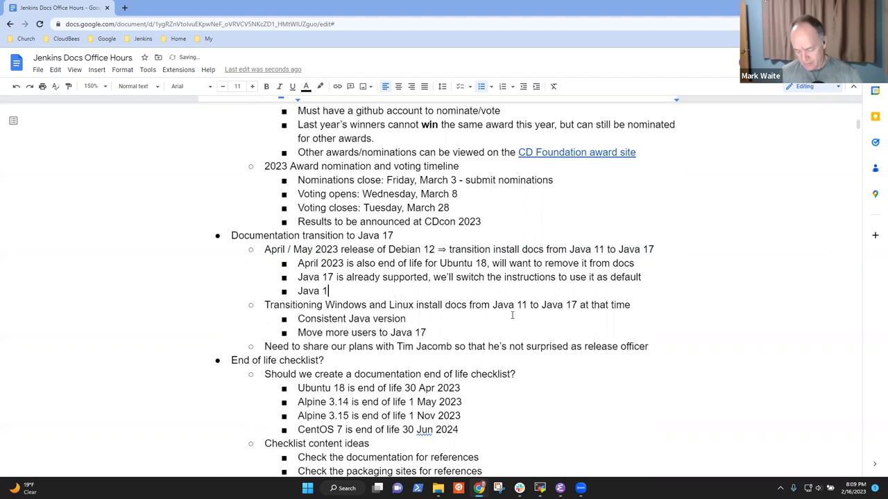
type("1 will continue ")
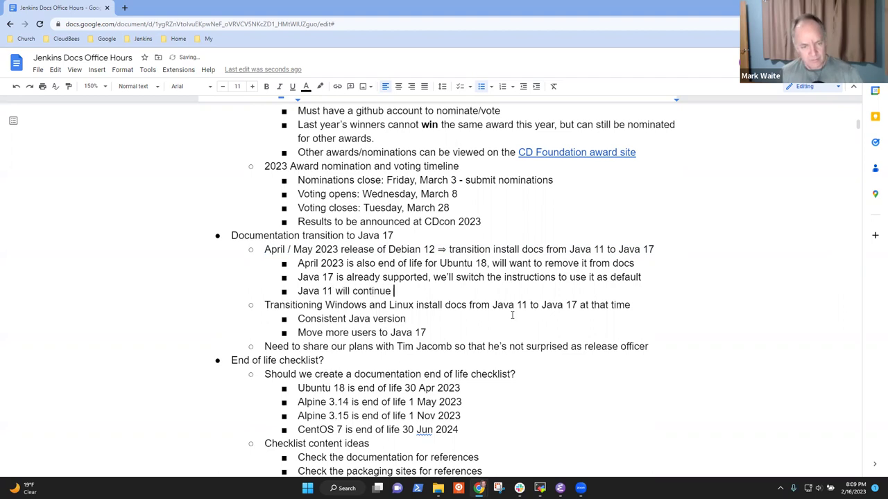
type("to be supported")
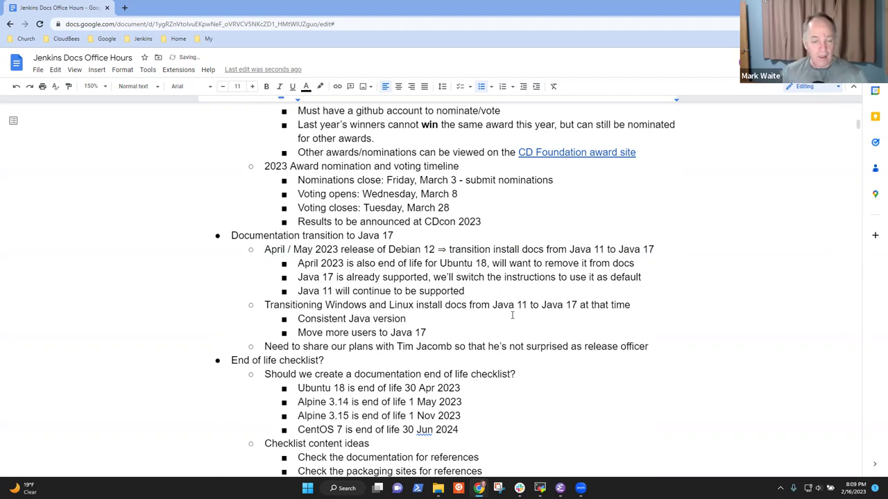
Highlight the new Java 11 support line, followed by the note about sharing the plans with the release officer.
key("Home")
key("shift+End")
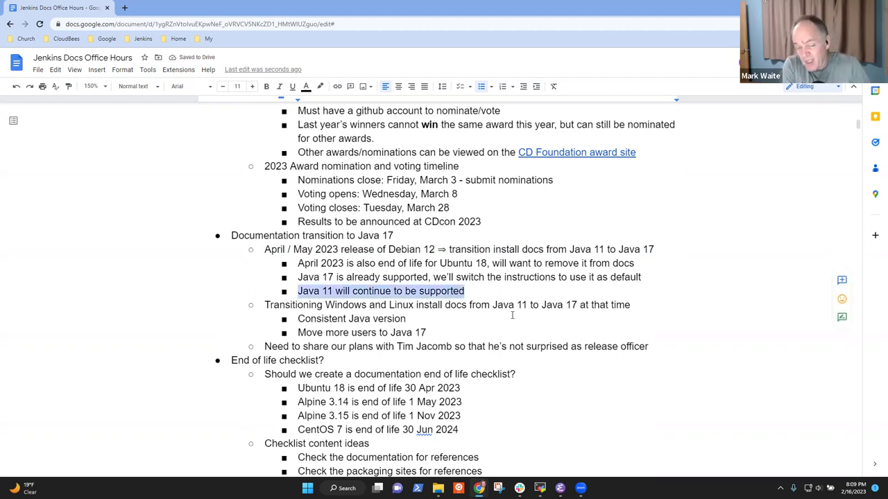
key("Down")
key("Down")
key("Down")
key("Down")
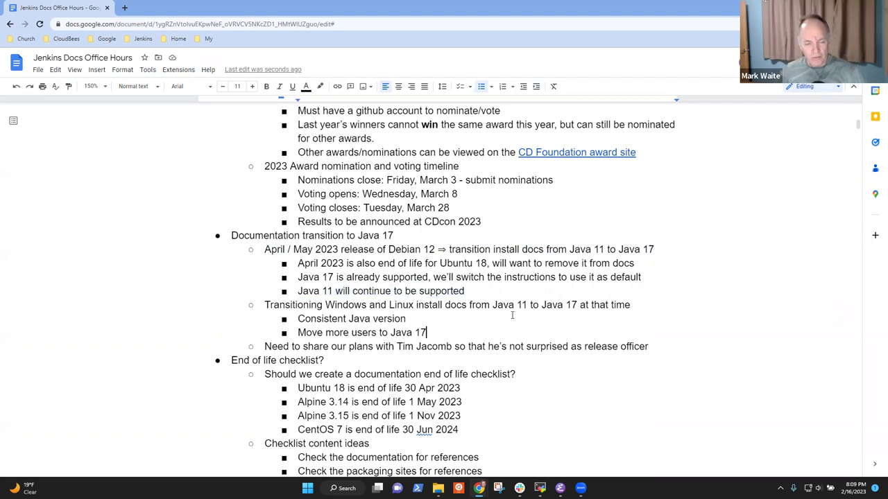
key("Home")
key("shift+End")
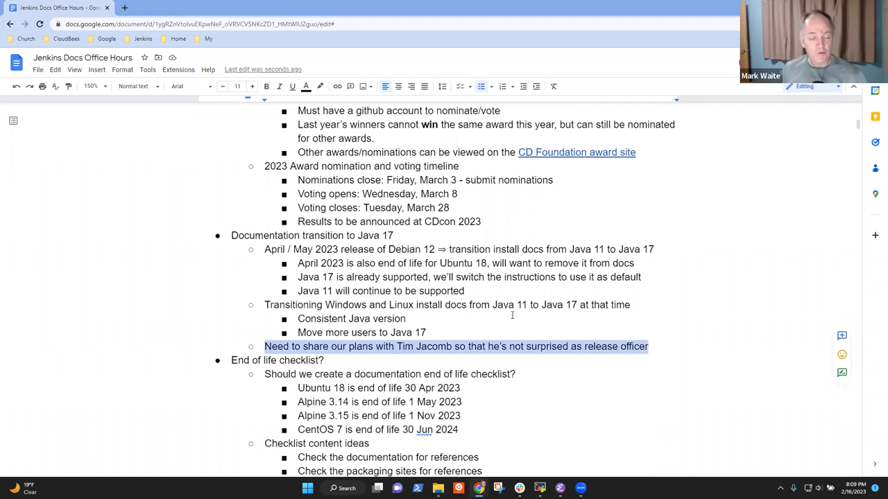
key("Up")
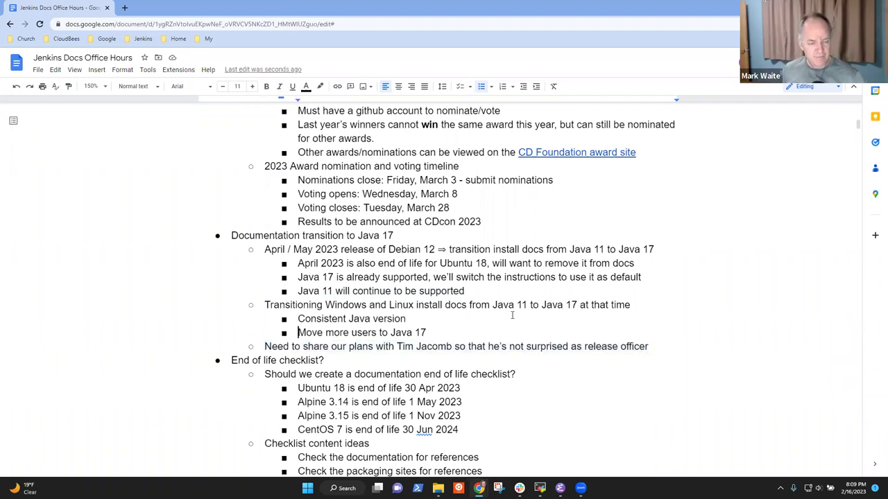
key("Down")
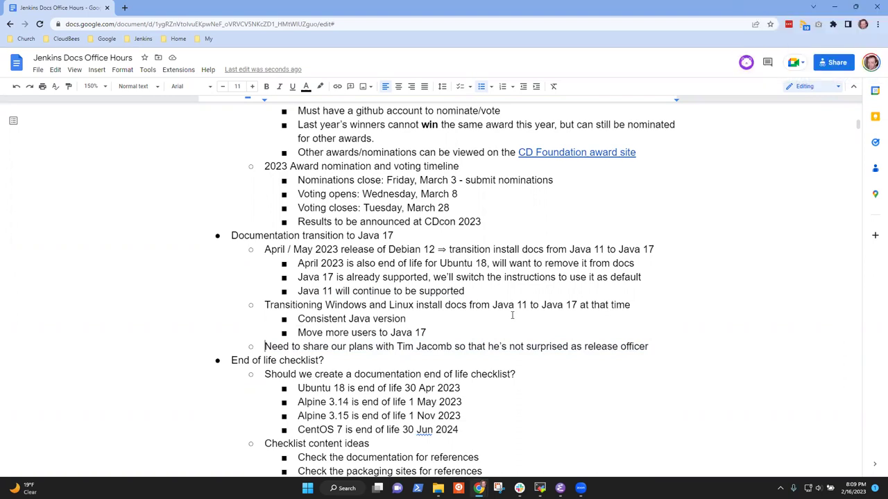
Look through the "End of life checklist?" item, including its end of life dates and the checklist content ideas.
key("Down")
key("Down")
key("Down")
key("Down")
key("Down")
key("Down")
key("Down")
key("Down")
key("Down")
key("Down")
key("Down")
key("Down")
key("Down")
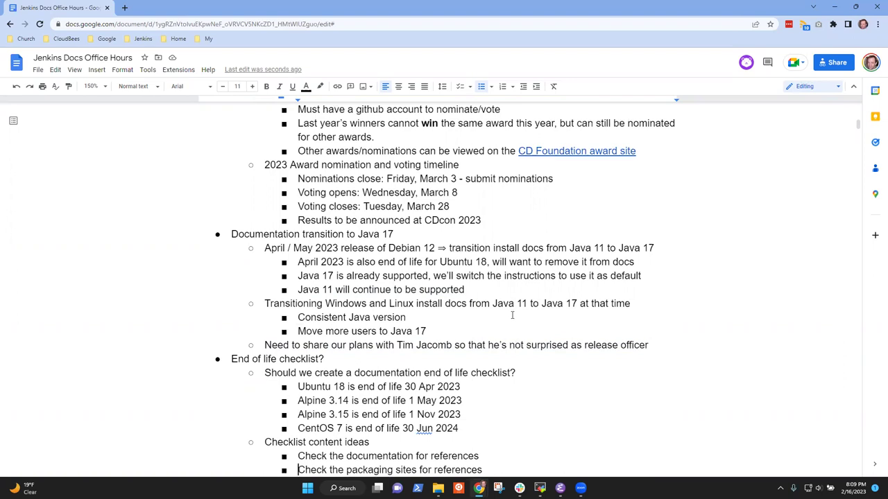
key("Up")
key("Up")
key("Up")
key("Up")
key("Up")
key("Up")
key("Up")
key("Up")
key("Up")
key("Up")
key("Up")
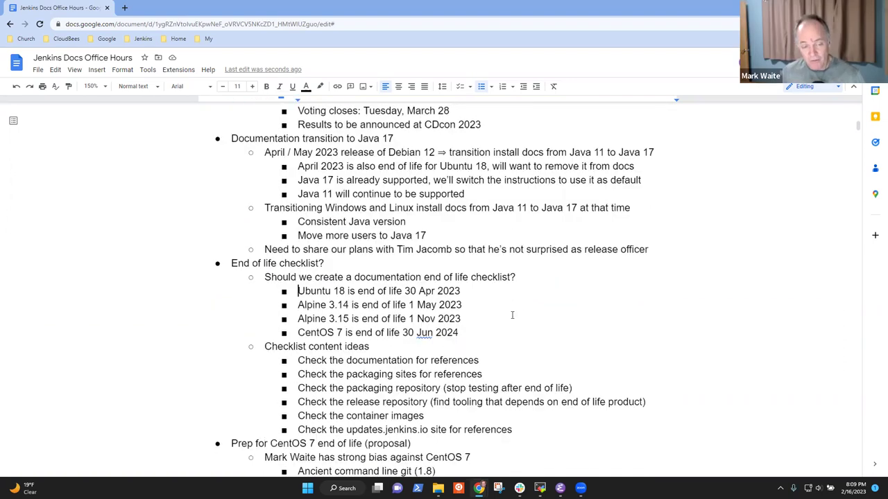
key("Down")
key("Down")
key("Down")
key("Up")
key("Up")
key("Up")
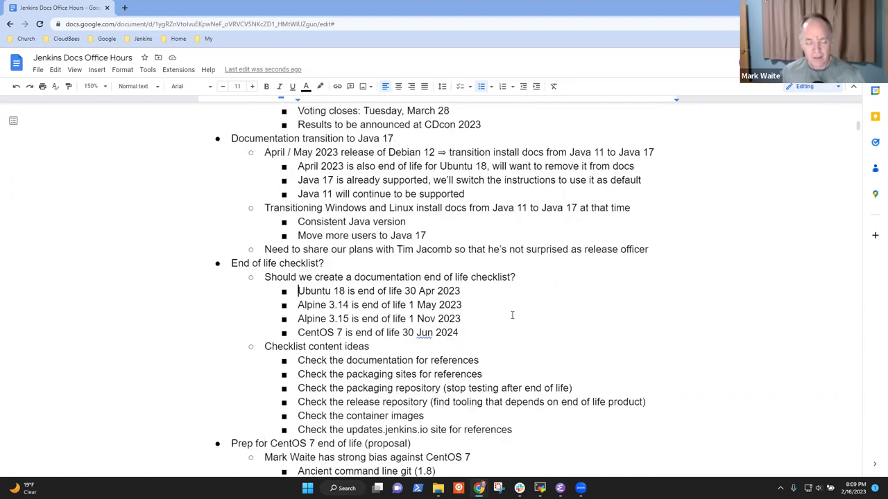
Highlight in turn the documentation end of life checklist question, the Ubuntu 18 line and the Alpine 3.14 line.
key("shift+End")
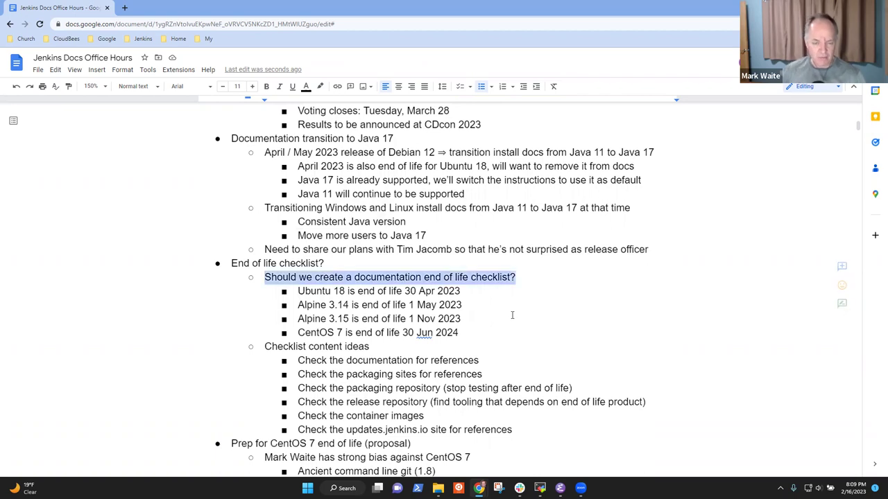
key("Left")
key("Down")
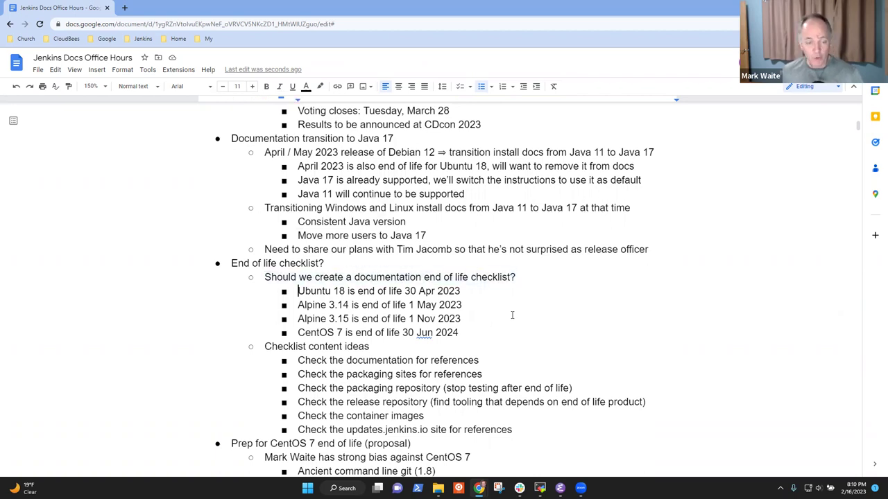
key("shift+End")
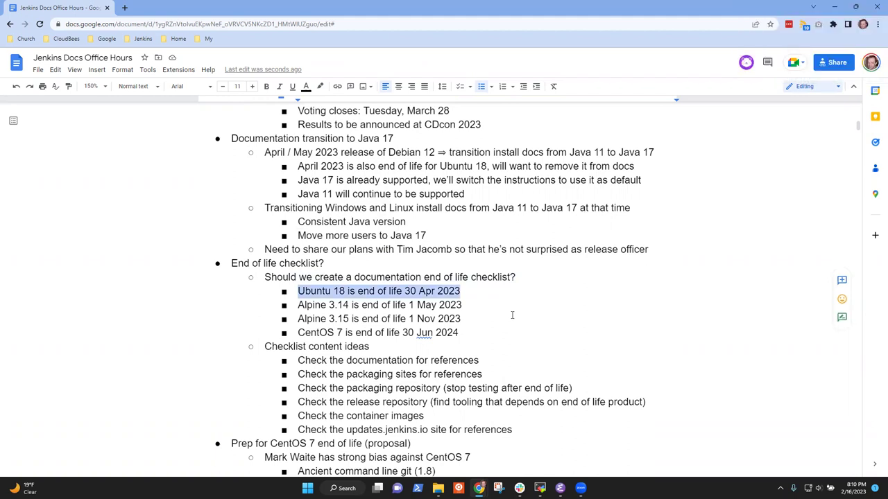
key("Left")
key("Down")
key("shift+End")
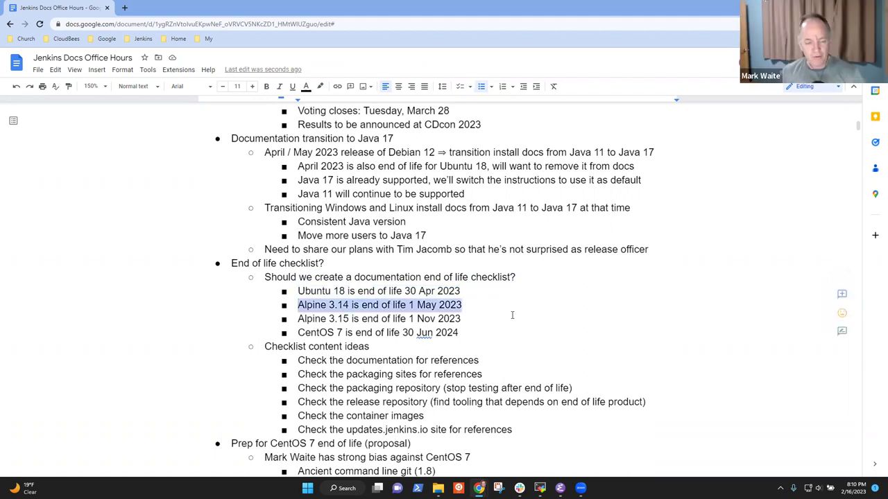
Highlight the Alpine 3.15 end of life line, followed by the CentOS 7 line.
key("Left")
key("Down")
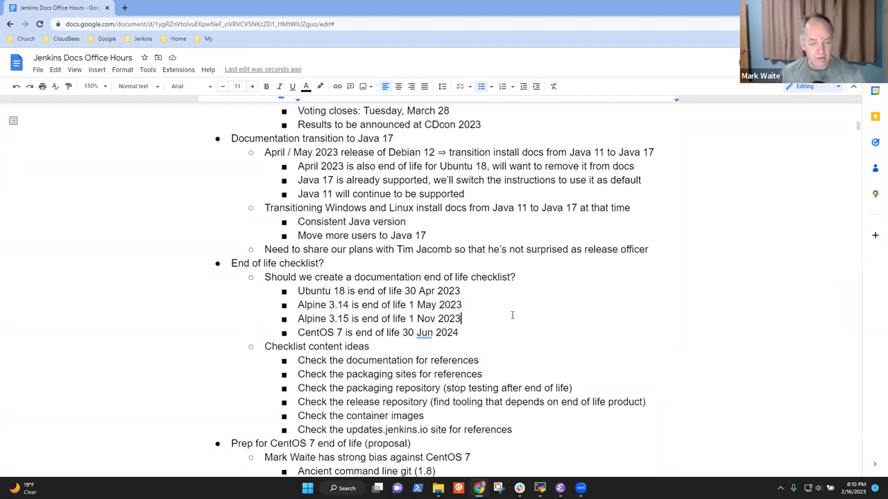
key("shift+End")
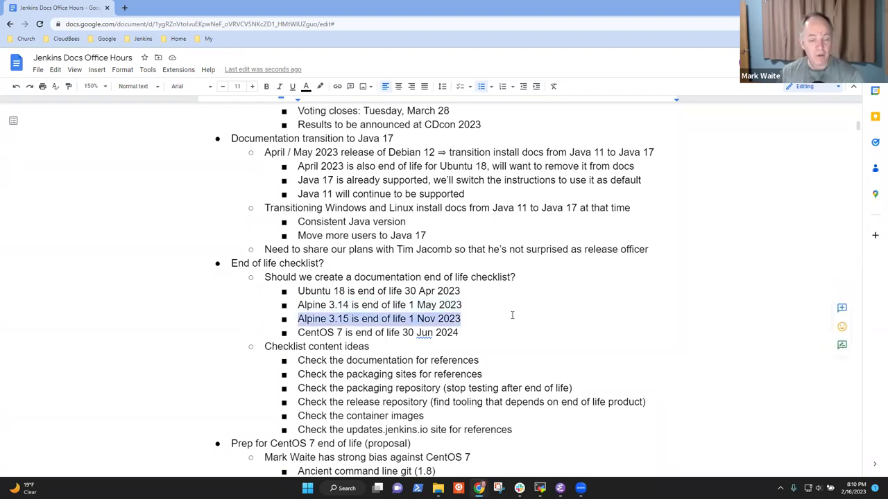
type("x")
key("ctrl+z")
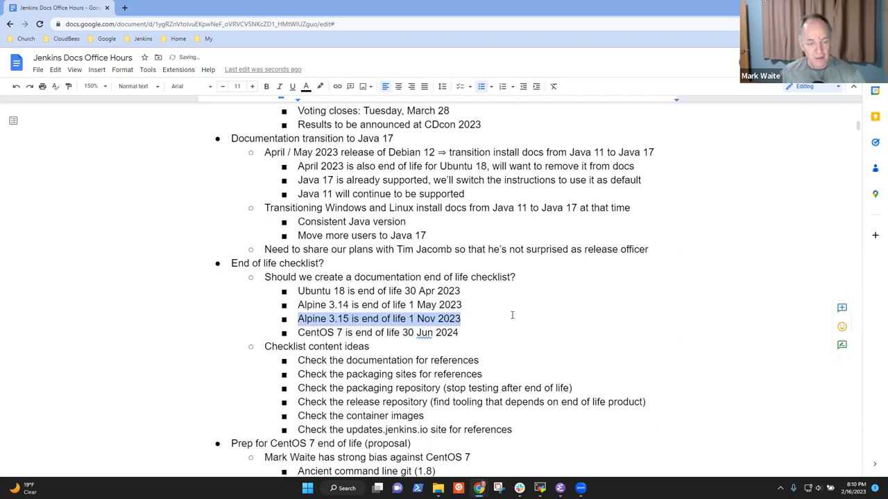
key("Left")
key("Down")
key("shift+End")
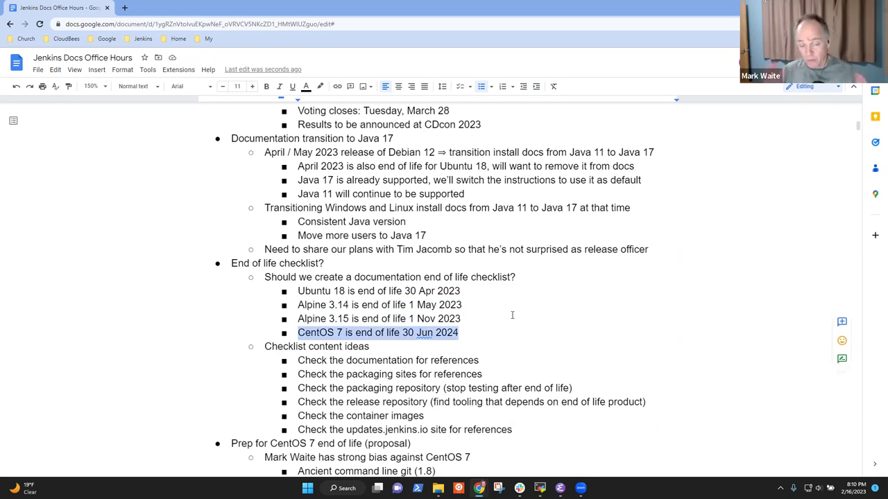
Go through the entries under "Checklist content ideas" one by one, down to the CentOS 7 proposal heading.
key("Up")
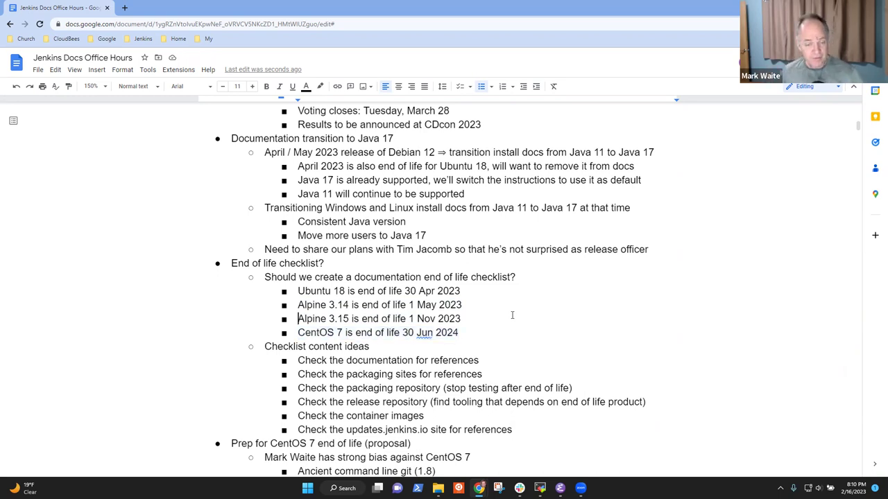
key("Down")
key("Down")
key("Down")
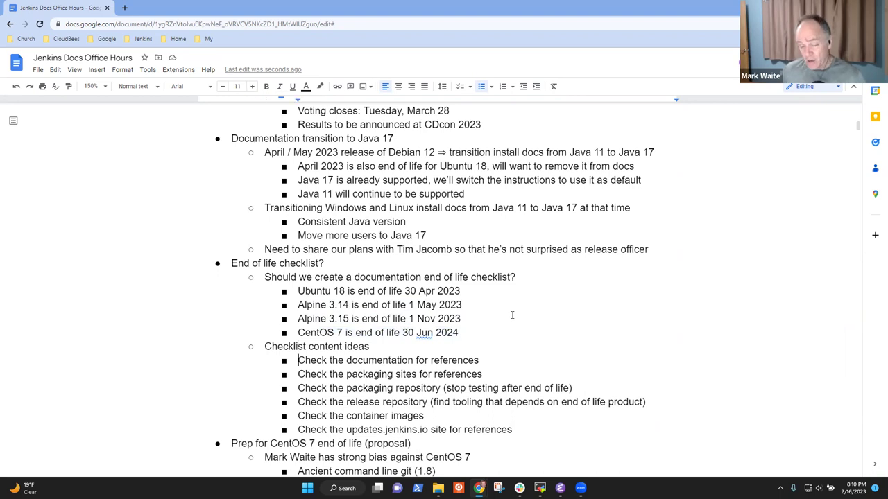
key("Down")
key("Down")
key("Down")
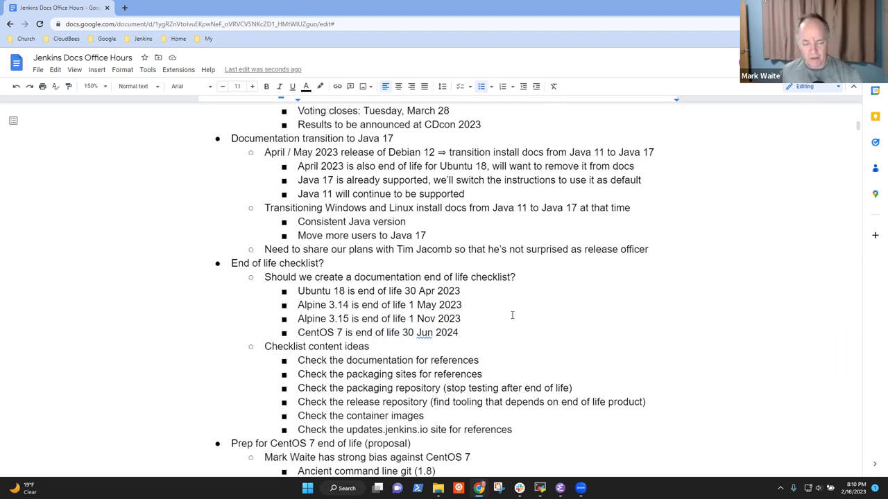
key("Down")
key("Down")
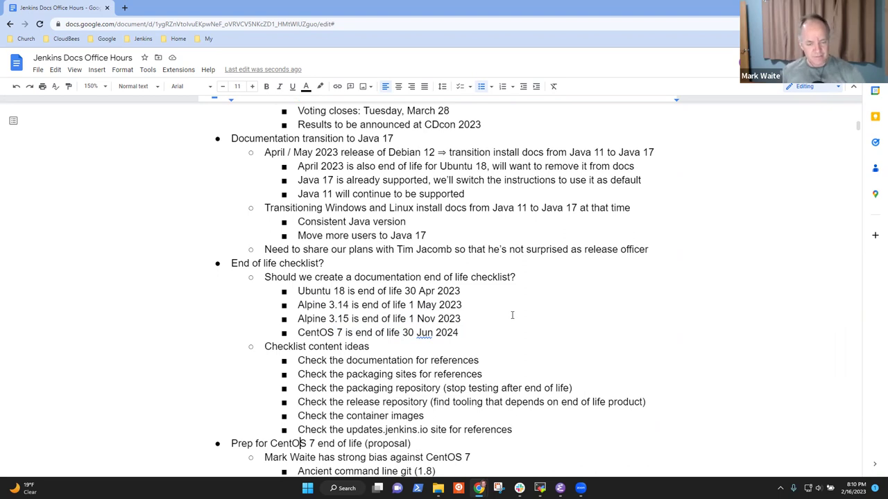
key("Up")
key("Up")
key("Up")
key("Up")
key("Up")
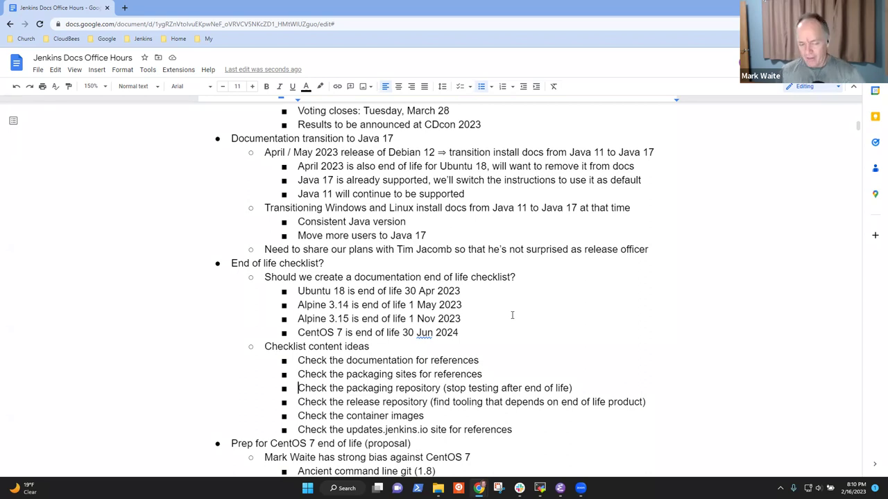
After the updates.jenkins.io entry, add a bullet one level higher starting "Create a template in the Jenkins docs repo,".
key("Down")
key("Down")
key("Down")
key("Down")
key("End")
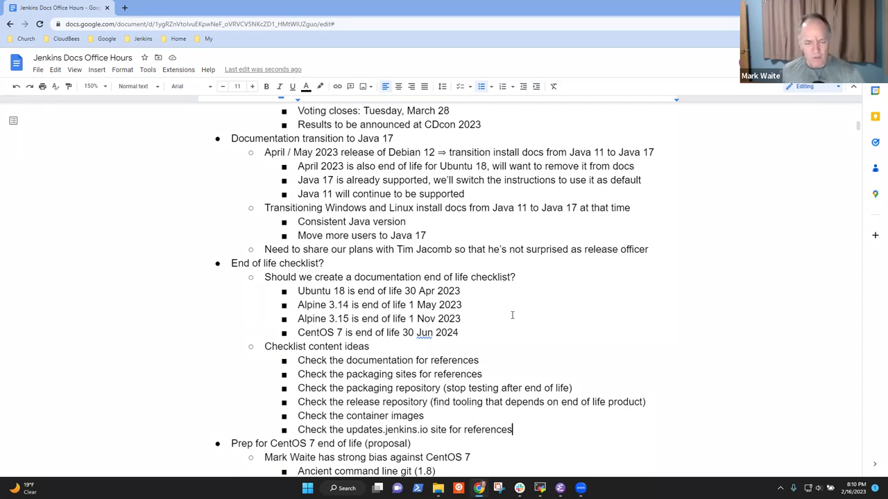
key("Return")
key("shift+Tab")
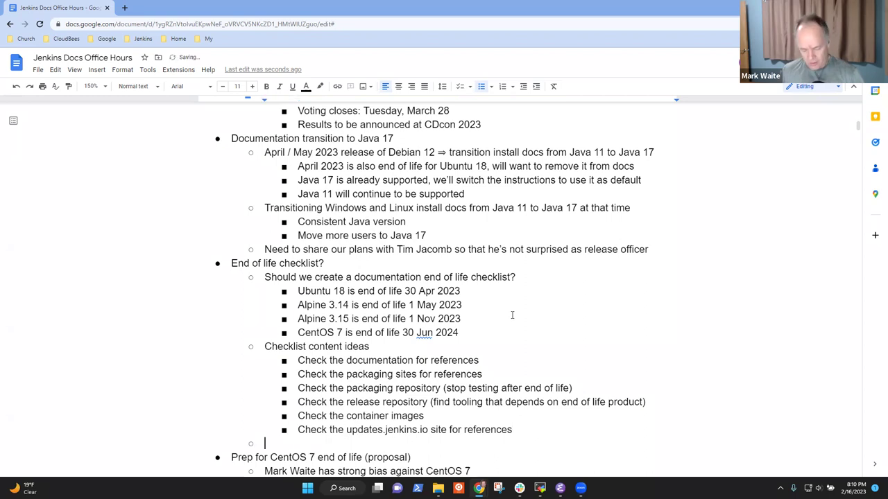
type("Create a temple in the")
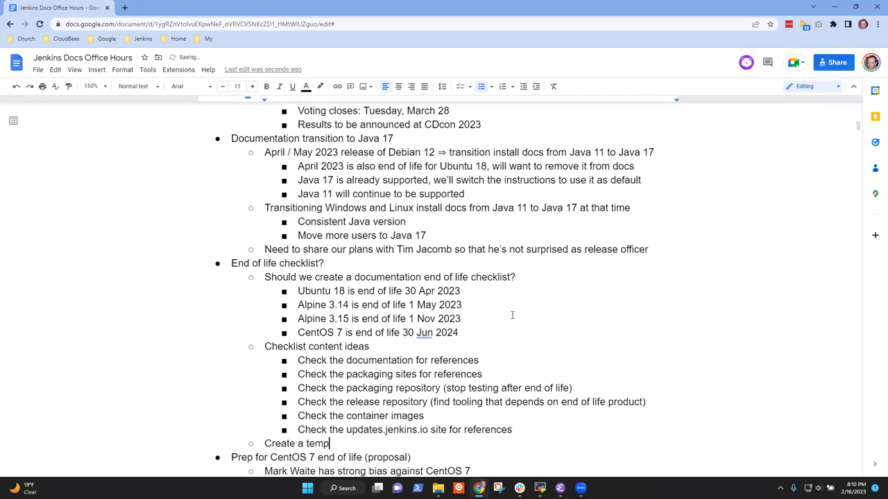
key("BackSpace")
key("BackSpace")
key("BackSpace")
key("BackSpace")
key("BackSpace")
key("BackSpace")
key("BackSpace")
key("BackSpace")
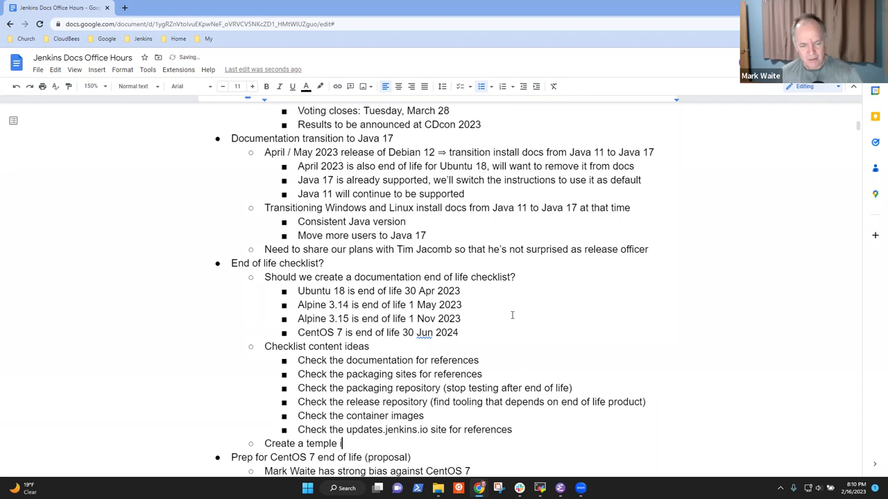
type("ate in the Jenk")
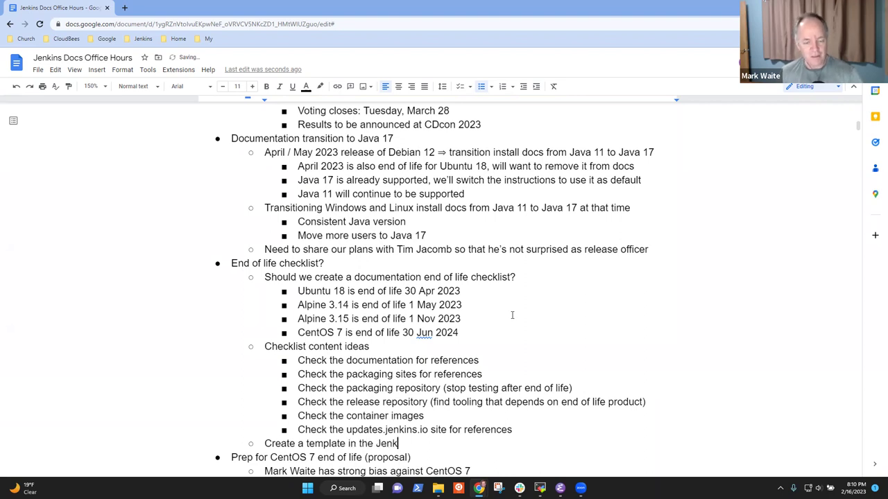
type("ins docs repo, ")
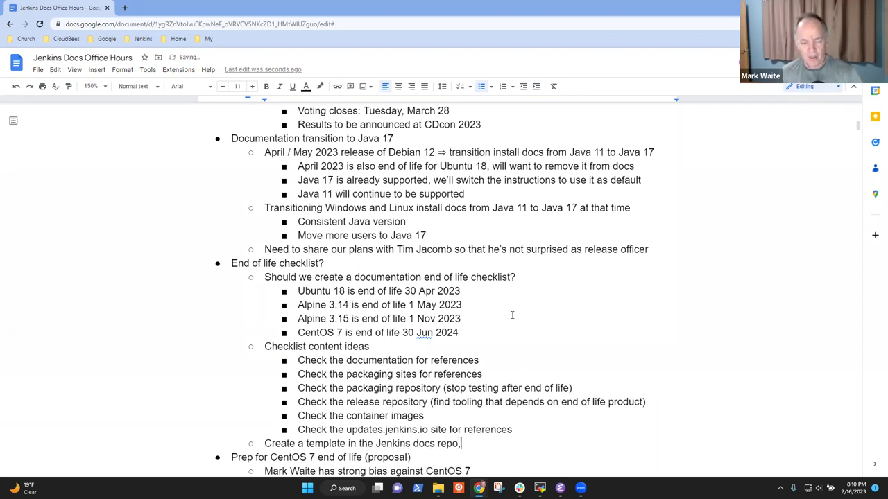
Continue the template bullet with "create copies of that template".
type("create ")
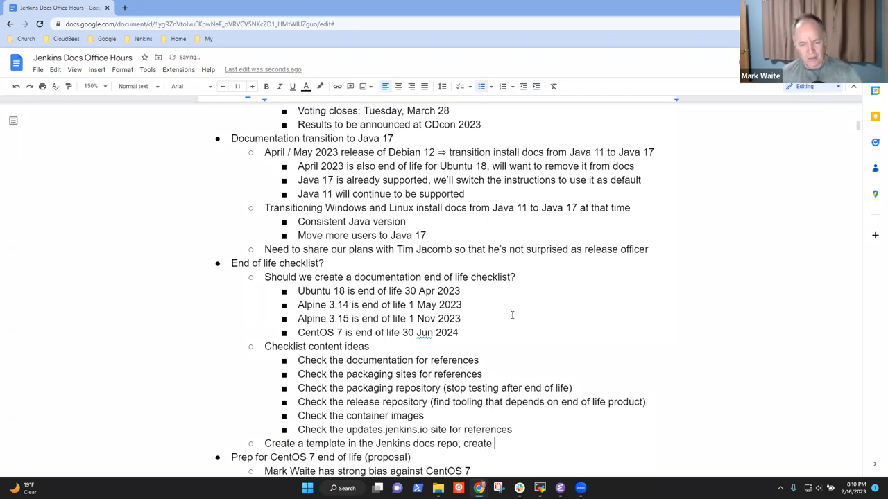
type("copies of the")
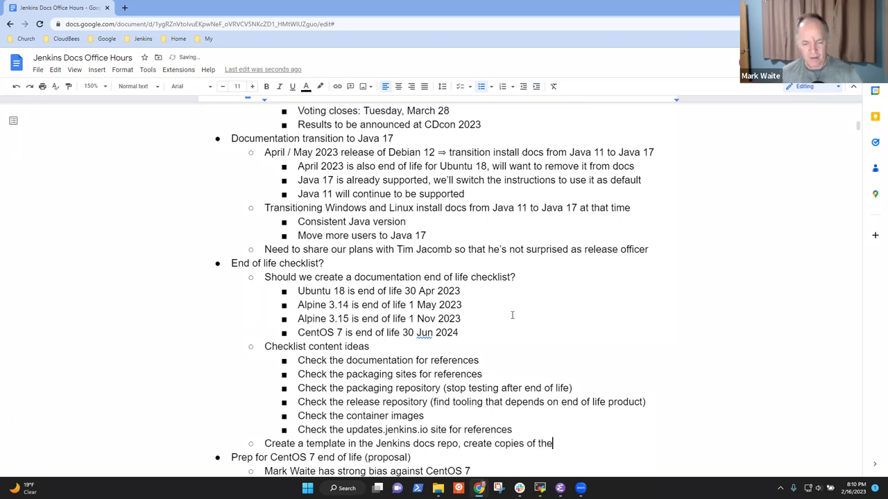
key("BackSpace")
type("at")
key("BackSpace")
key("BackSpace")
type("hat temp")
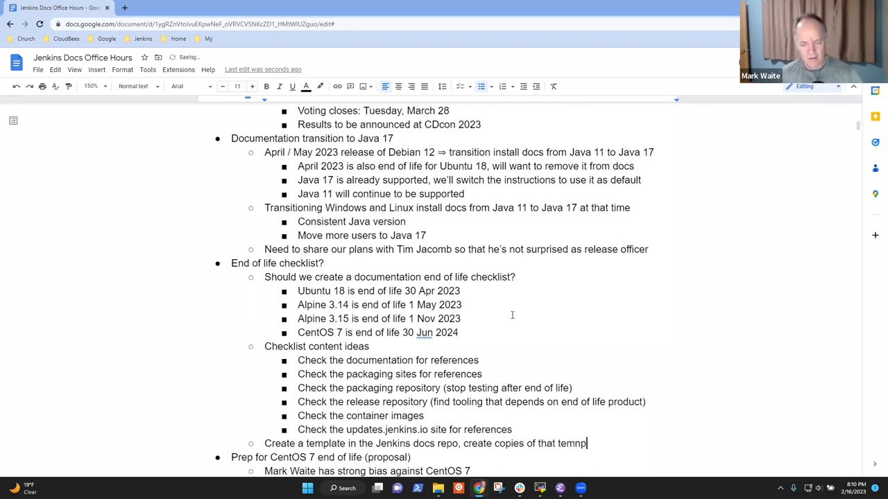
key("BackSpace")
type("plate")
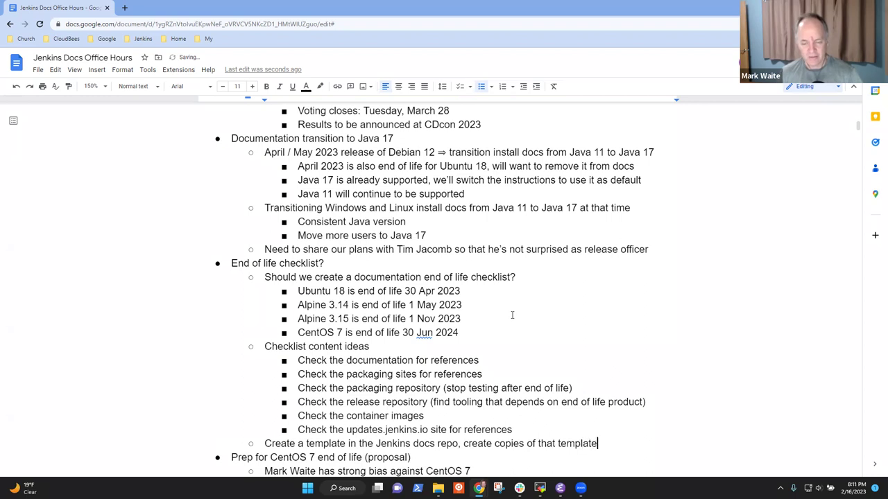
Finish the template bullet with "for each end of life" and add the sub-bullet "Patterned after the release checklist used for Jenkins LTS releases".
type(" for each ")
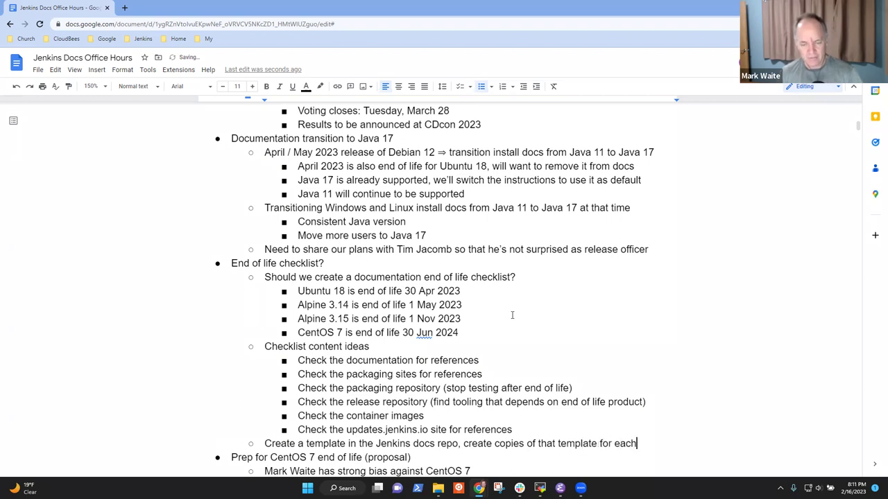
type("end of life")
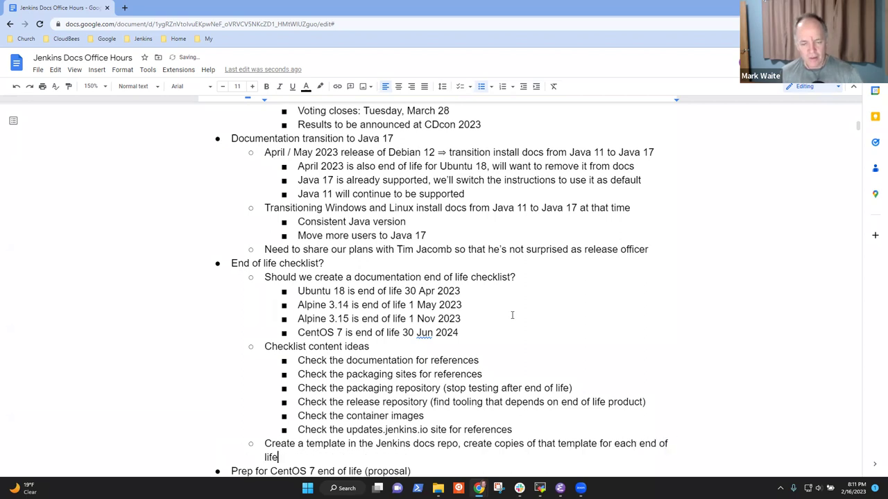
key("Return")
key("Tab")
type("Patt")
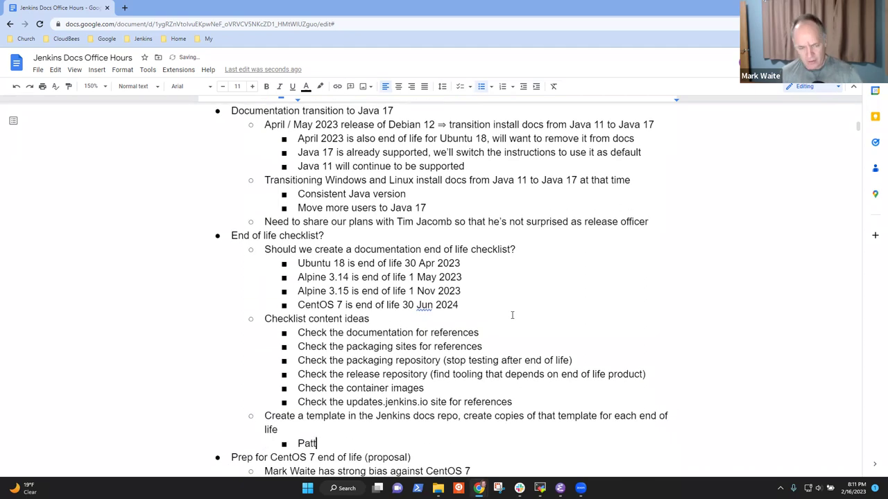
type("erned after the")
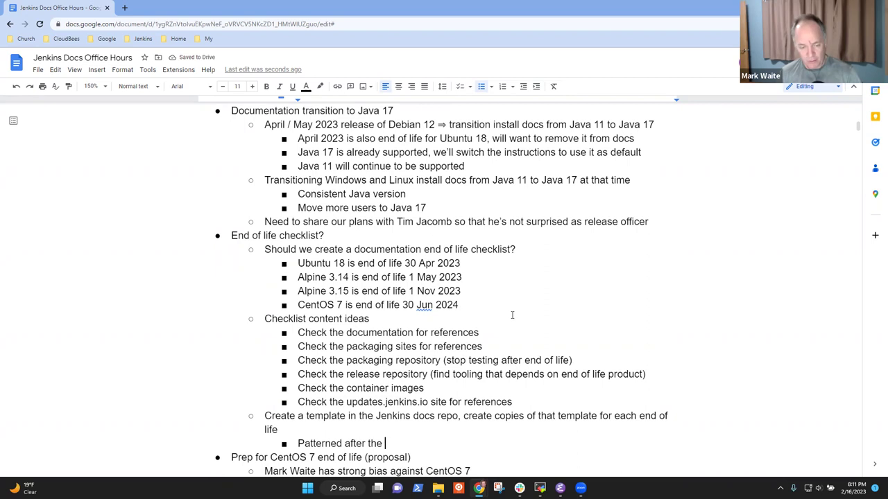
type(" release checklist")
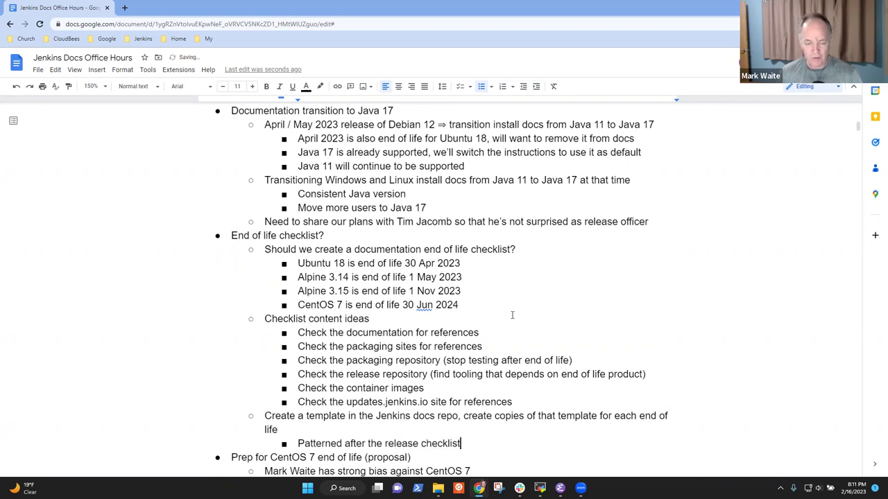
type(" used")
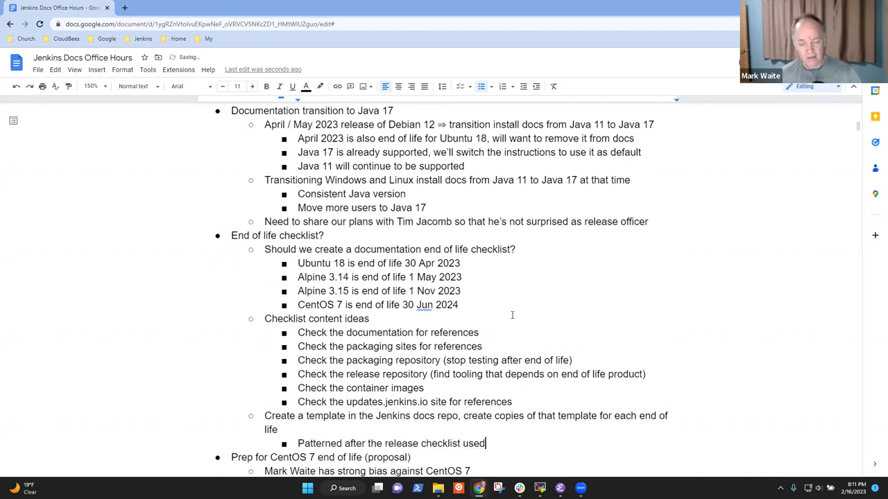
type(" for J")
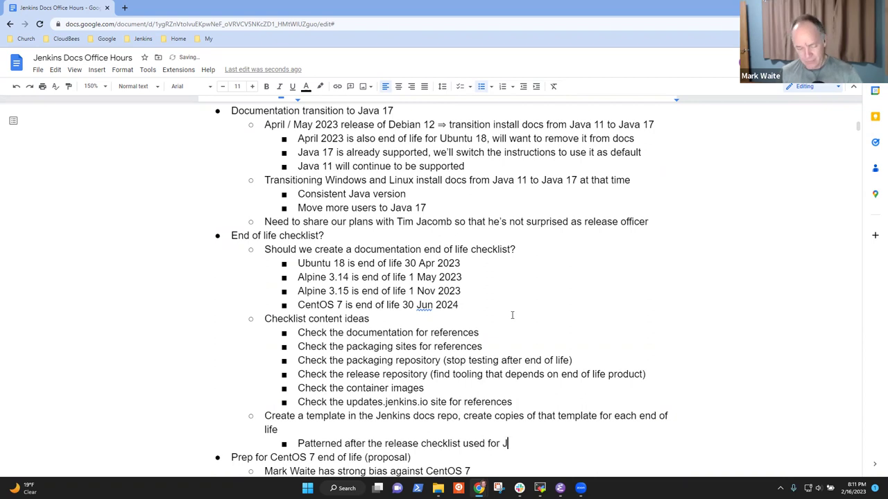
type("enkins LTS release")
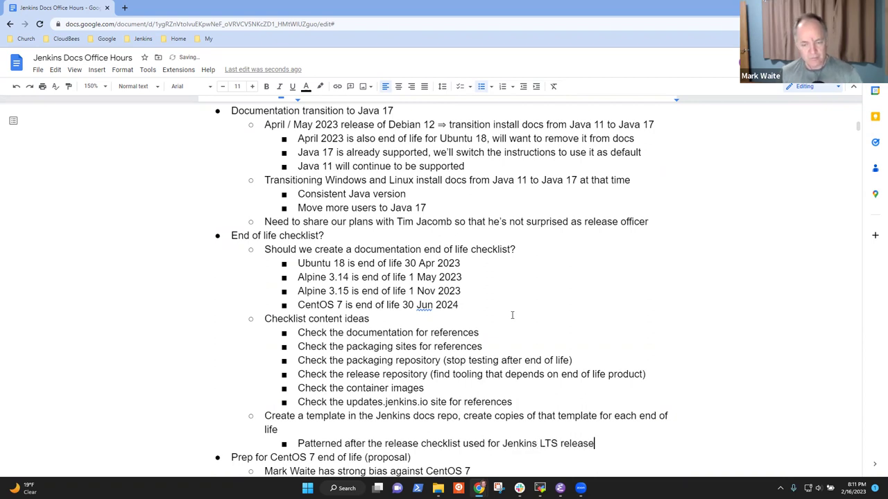
type("s")
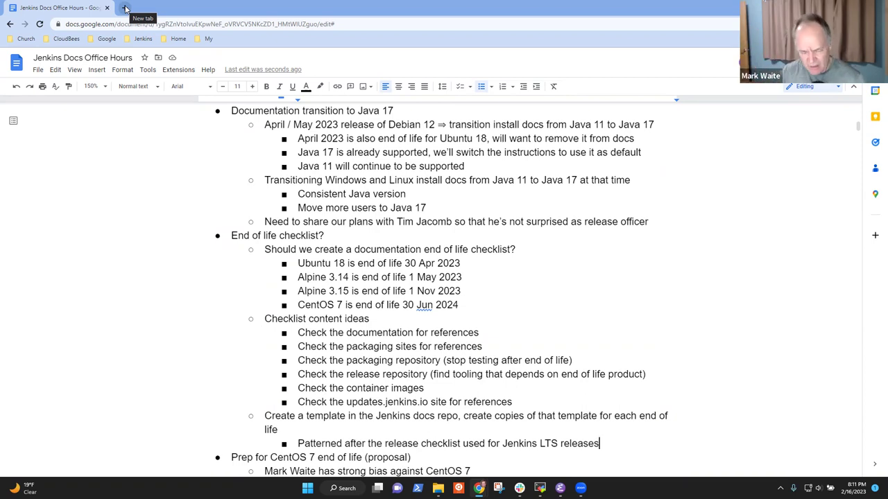
Go to the "Prep for CentOS 7 end of life (proposal)" agenda item and highlight its heading line.
left_click(364, 290)
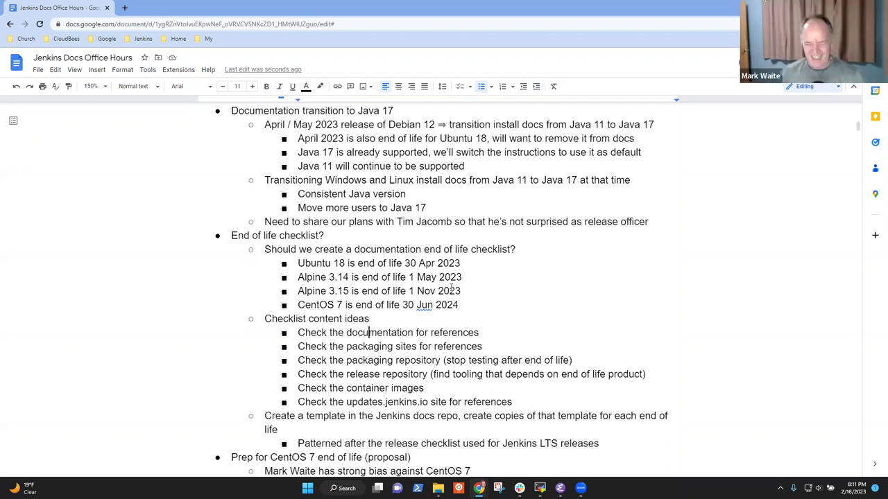
scroll(450, 287, "down", 3)
key("Up")
key("Up")
key("Up")
key("Up")
key("Up")
key("Up")
key("Up")
key("Up")
key("Up")
key("Up")
key("Up")
key("Up")
key("Up")
key("Up")
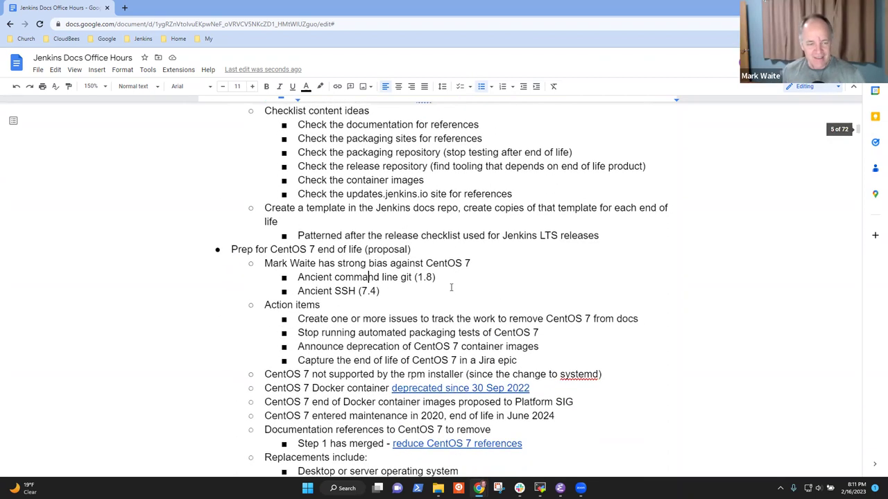
key("Page_Up")
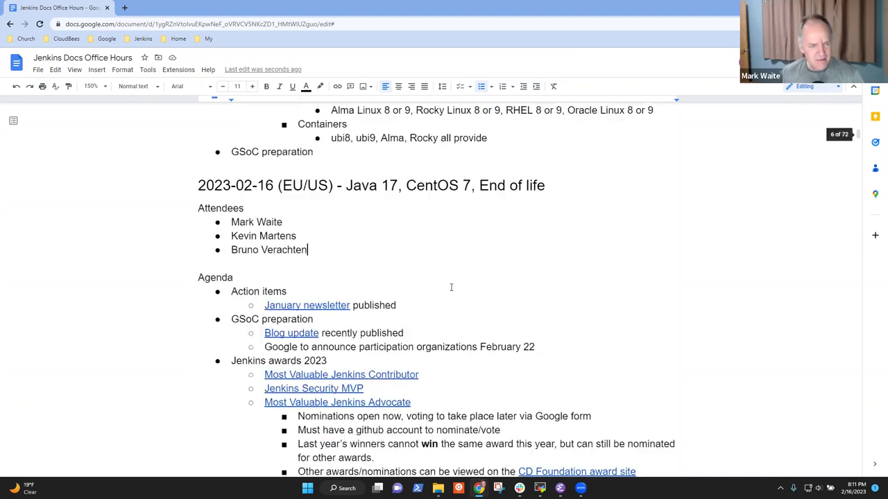
key("Page_Down")
key("Up")
key("Home")
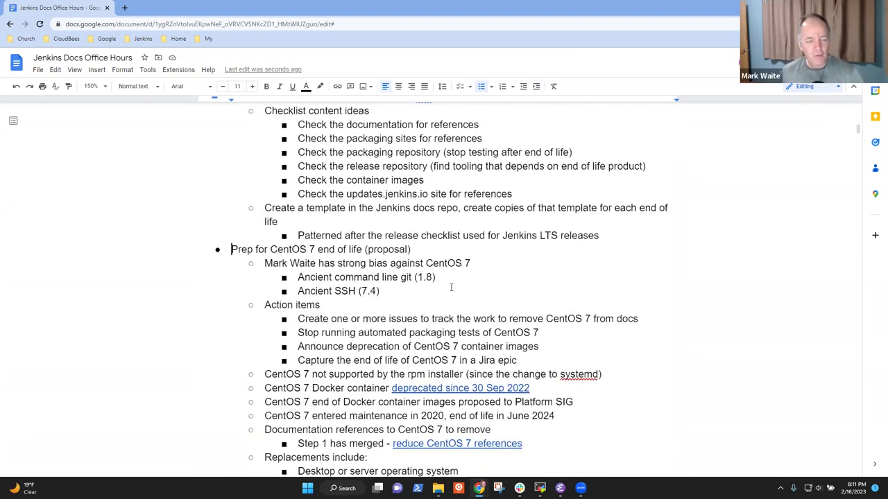
key("shift+End")
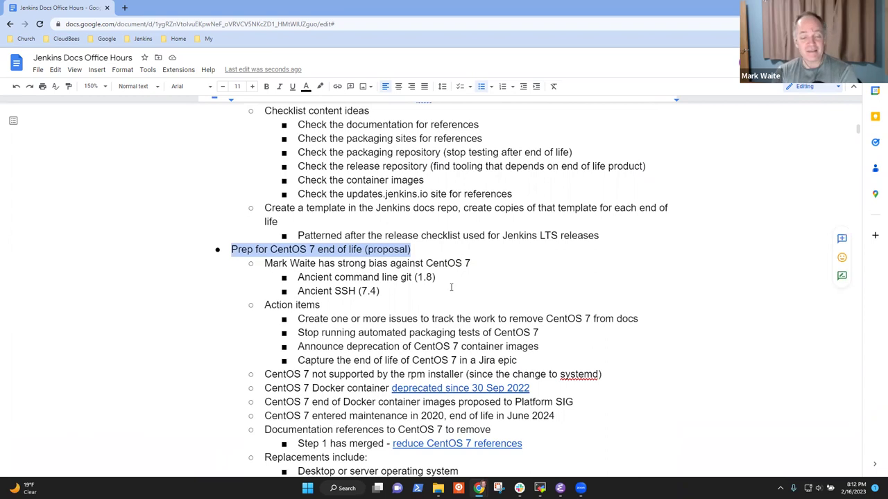
Highlight the "Ancient command line git (1.8)" line, followed by the "Ancient SSH (7.4)" line.
key("Down")
key("Down")
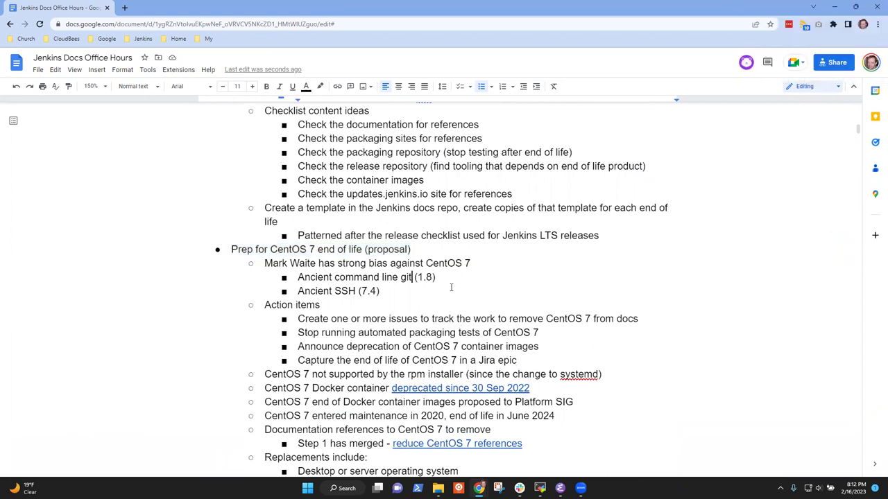
key("Home")
key("shift+End")
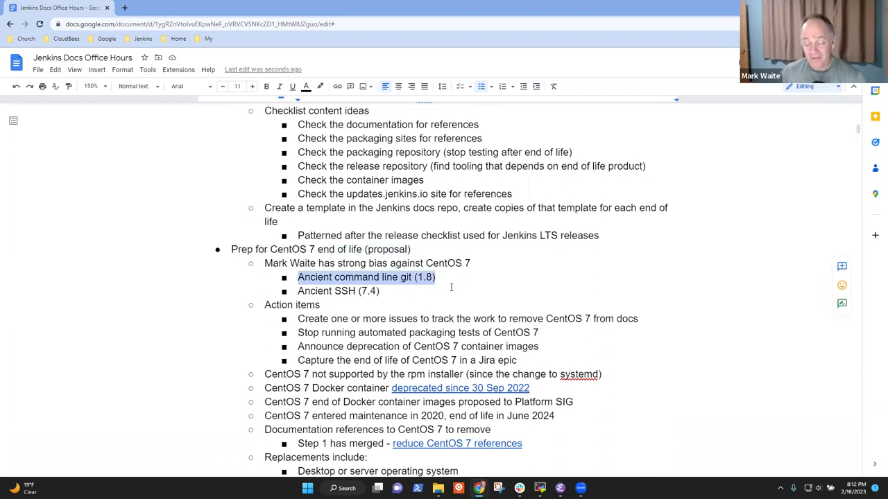
key("Down")
key("Home")
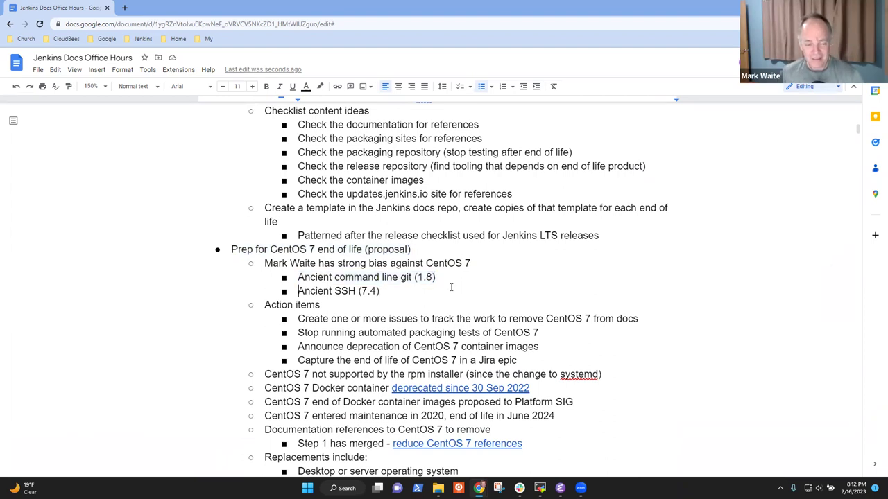
key("shift+End")
Append "- complicate Jenkins plugins (git)" to the "Ancient command line git (1.8)" bullet.
key("Up")
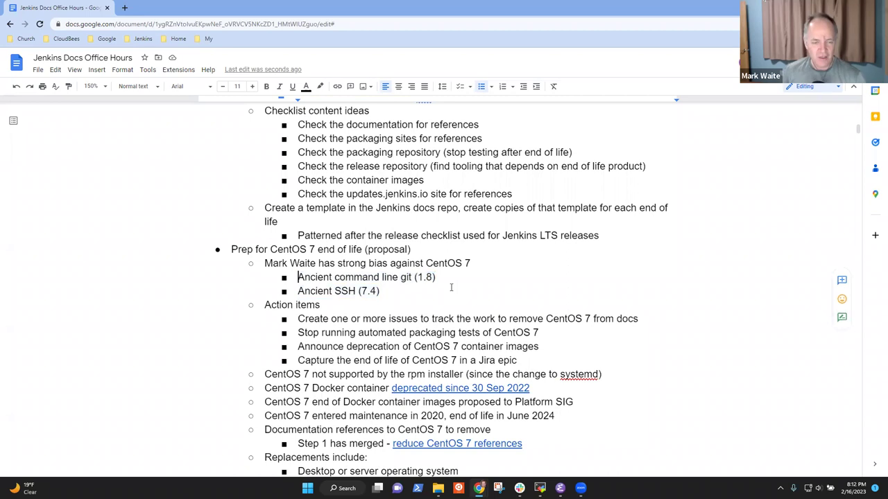
key("End")
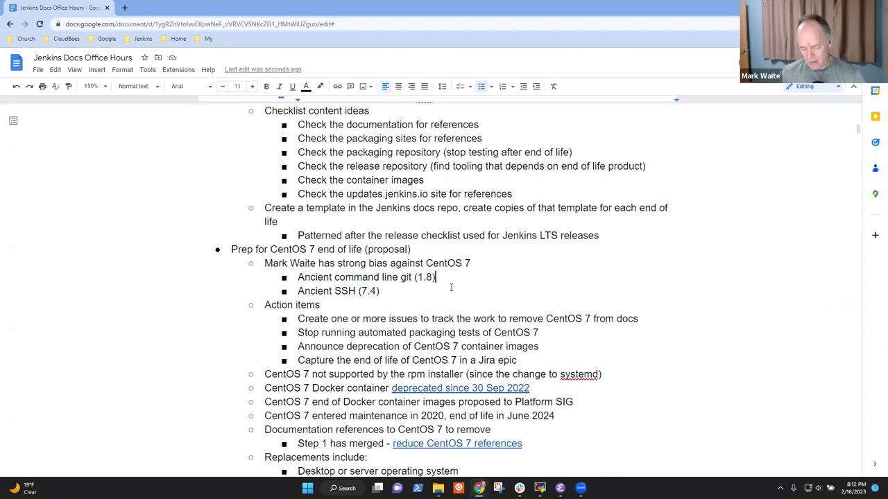
type("0")
key("BackSpace")
type("- complio")
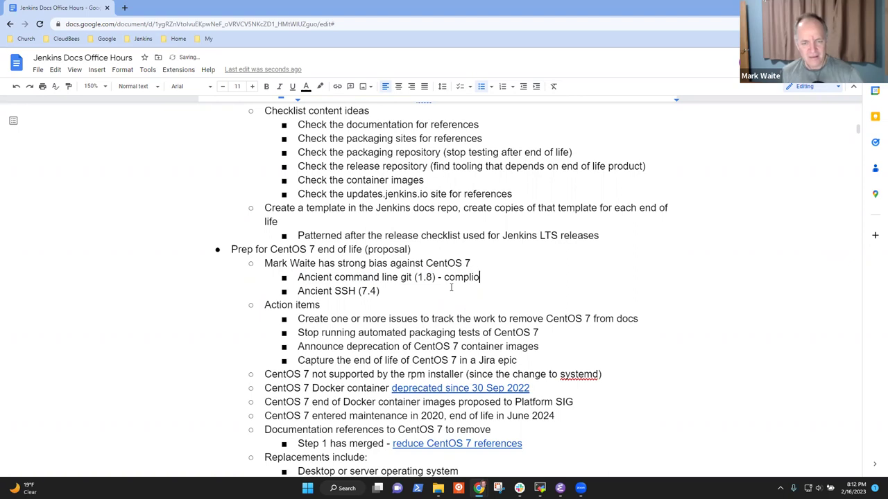
key("BackSpace")
type("cate Jenki")
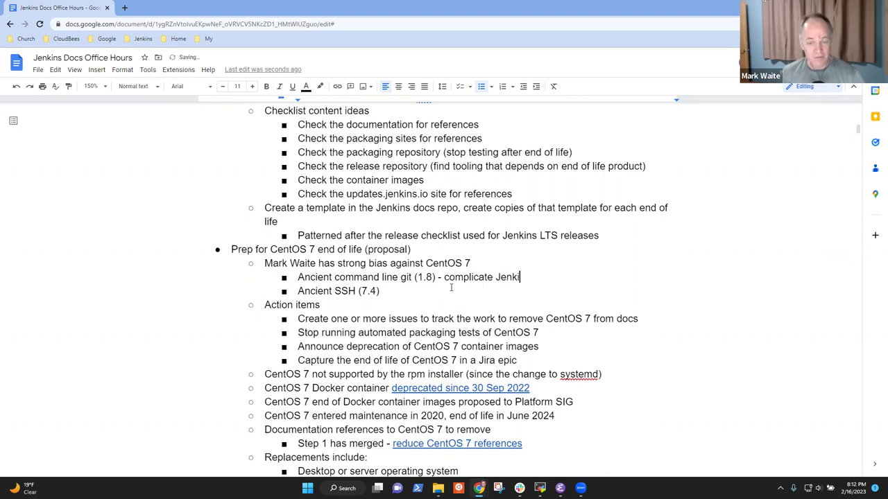
type("ns plugins (g")
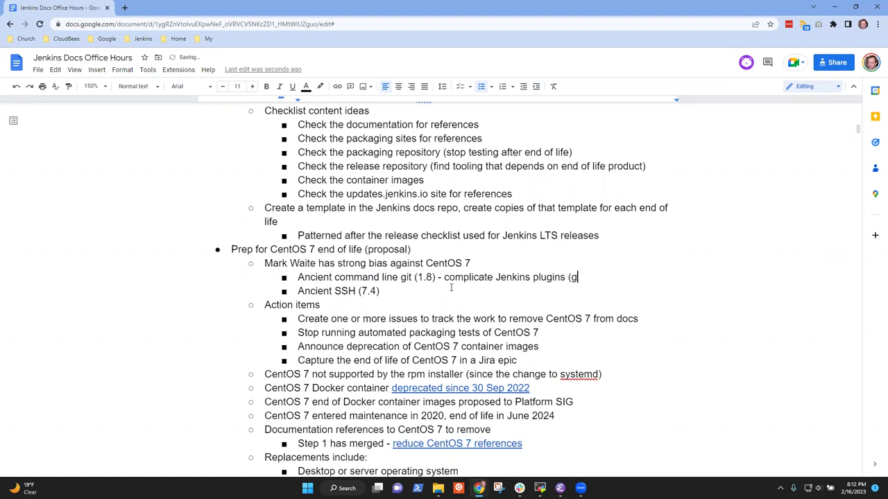
type("it)")
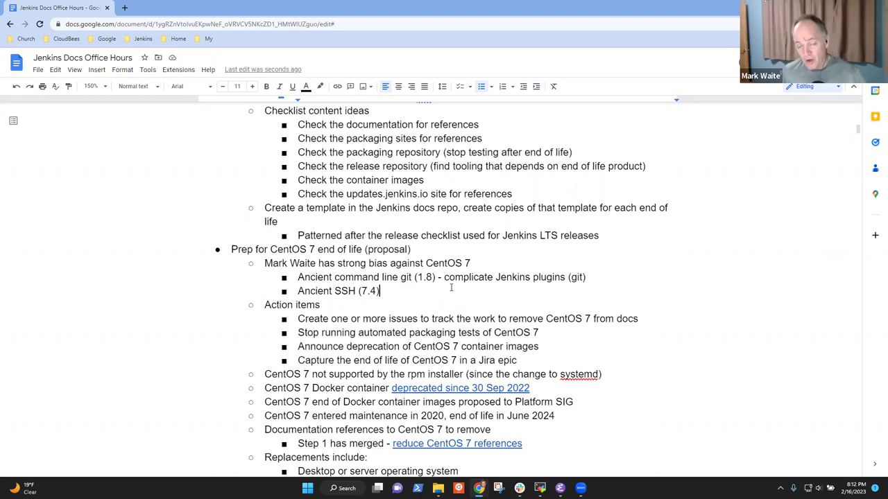
Go past the CentOS 7 action items and highlight the line about the Docker container deprecated since 30 Sep 2022.
key("Down")
key("Down")
key("Down")
key("Down")
key("Down")
key("Down")
key("Down")
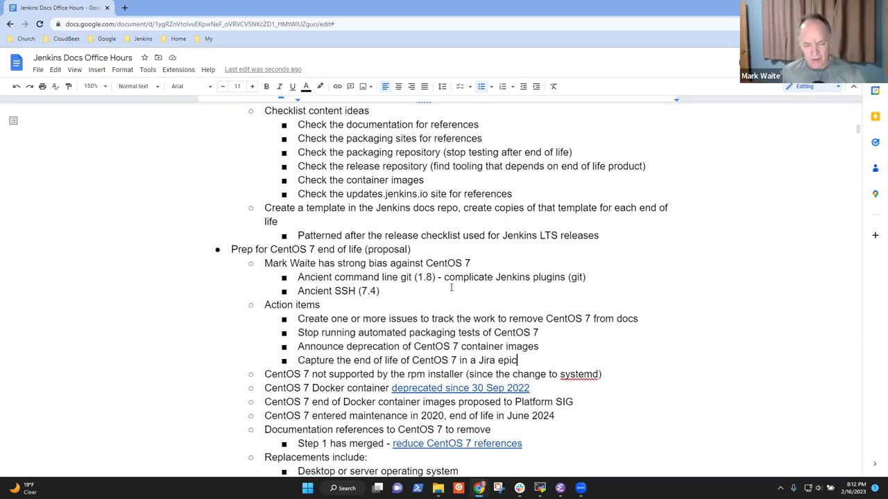
key("Home")
key("shift+End")
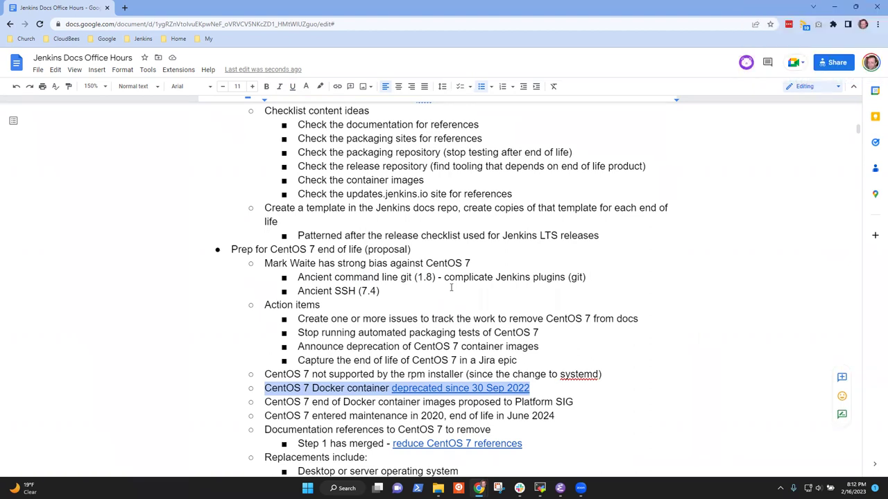
In the CentOS 7 maintenance bullet, highlight "entered maintenance in 2020", followed by "end of life in June 2024".
key("Down")
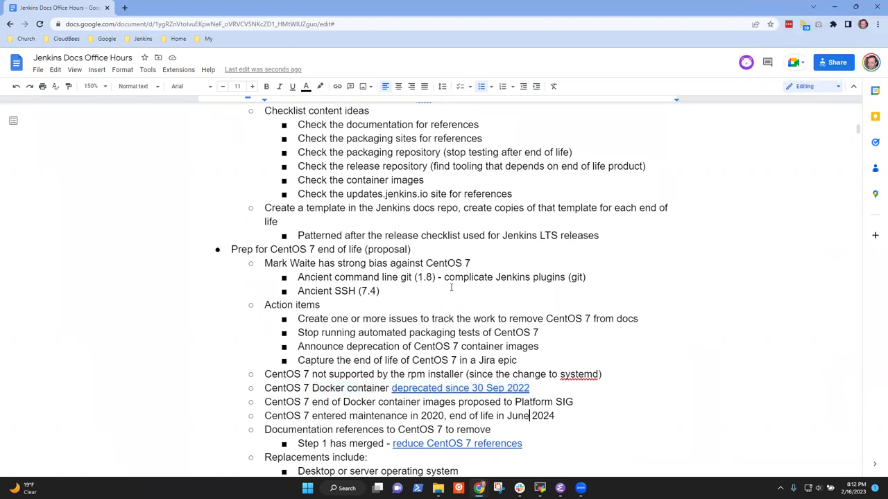
key("Down")
key("Home")
key("ctrl+Right")
key("ctrl+Right")
key("ctrl+shift+Right")
key("ctrl+shift+Right")
key("ctrl+shift+Right")
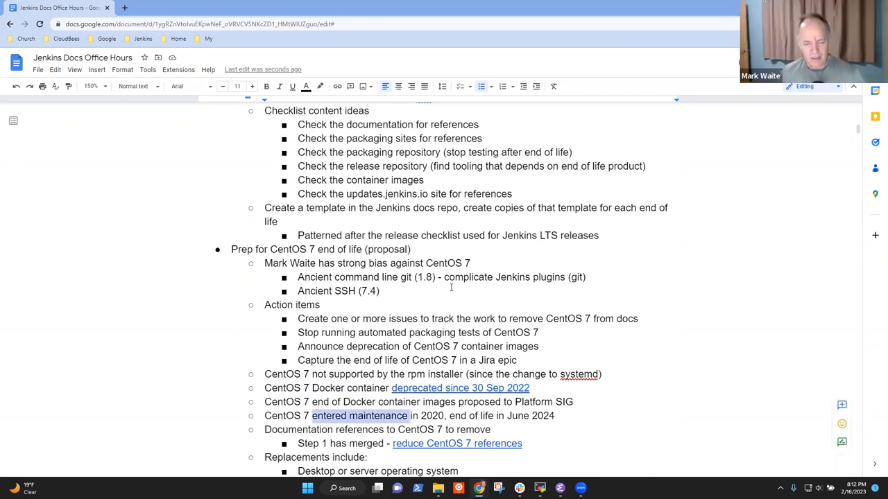
key("ctrl+shift+Right")
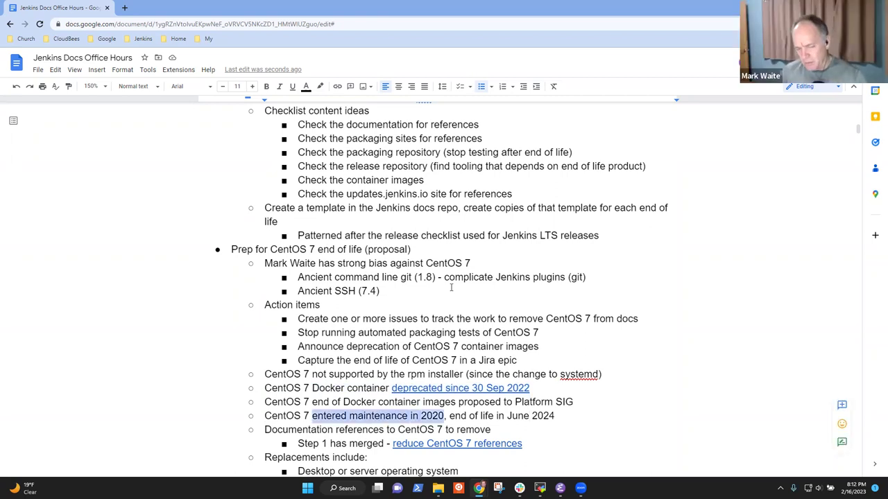
key("Right")
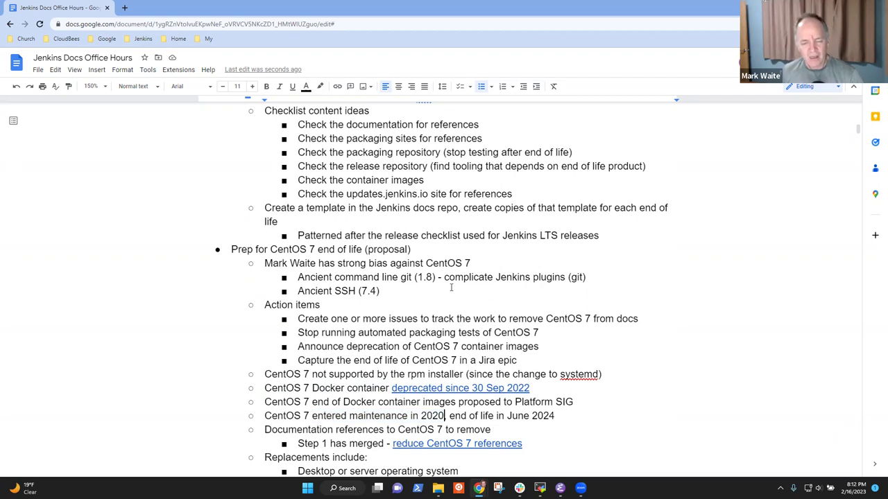
key("ctrl+Right")
key("shift+End")
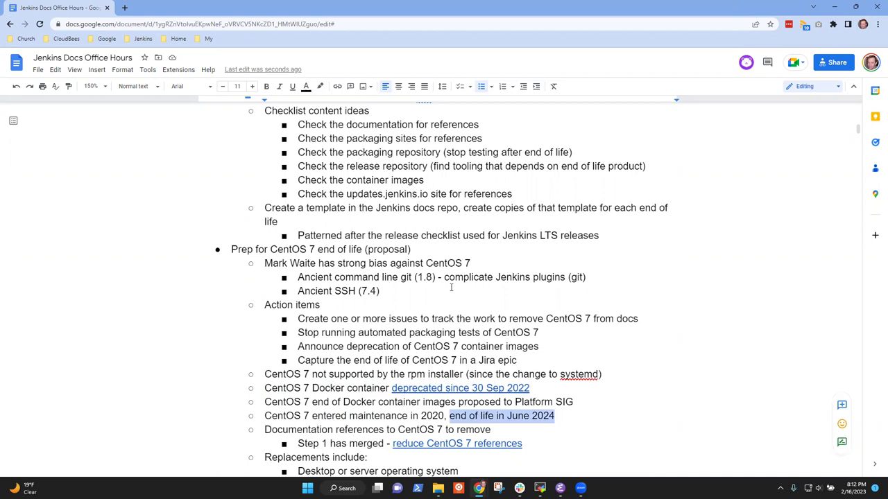
key("Right")
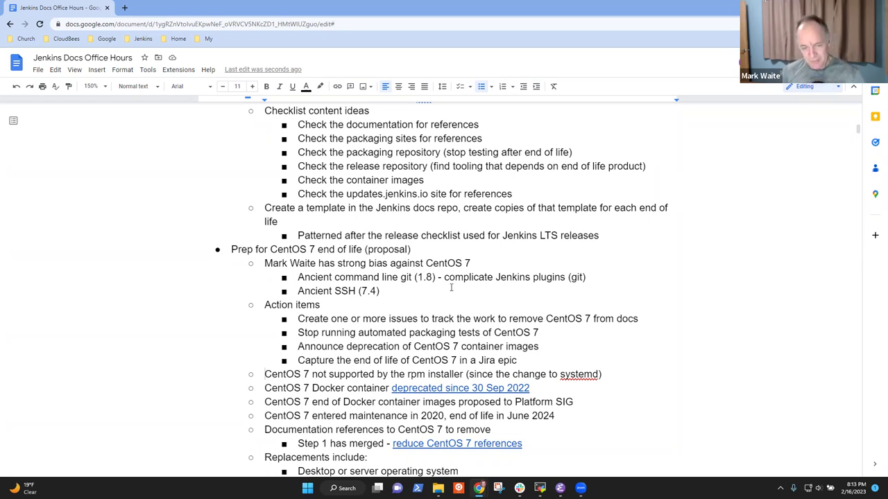
Go through the CentOS 7 entries from the rpm installer line down to "Containers" under "Replacements include:".
key("Down")
key("Up")
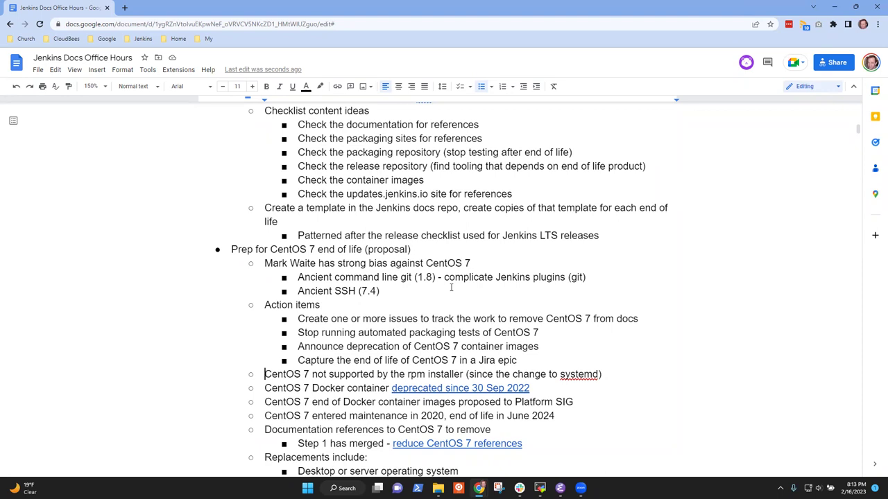
key("ctrl+Right")
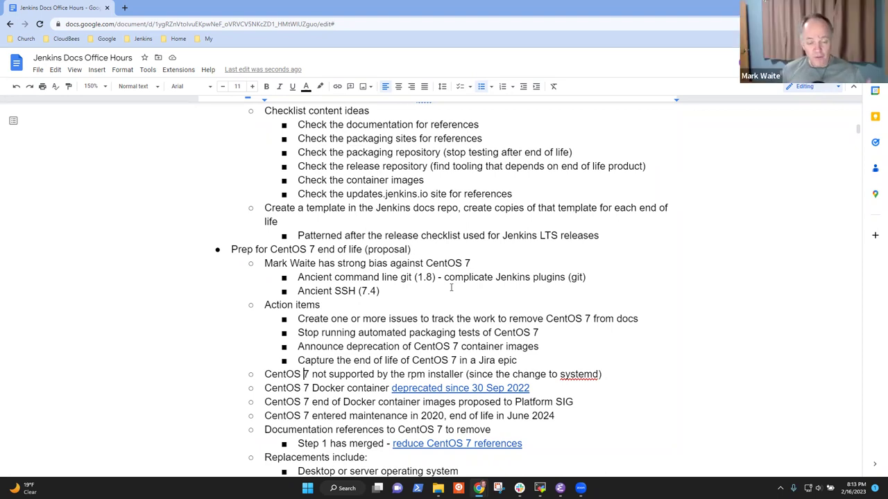
key("Down")
key("Down")
key("Down")
key("Down")
key("Down")
key("Down")
key("Down")
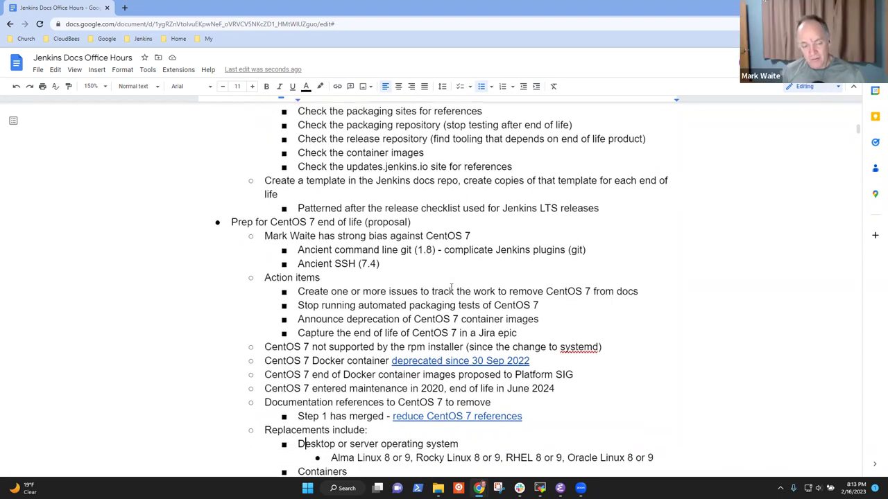
key("Down")
key("Down")
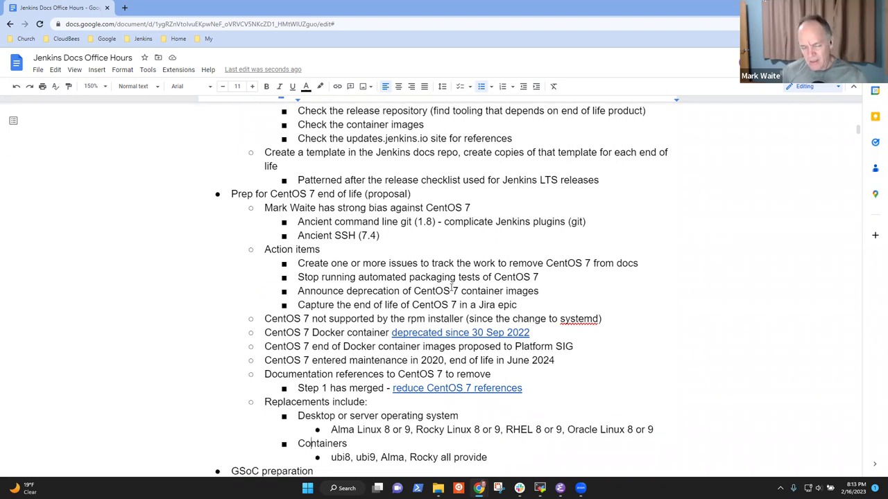
Go back through the CentOS 7 entries from "Containers" up to the "strong bias against CentOS 7" bullet.
key("Up")
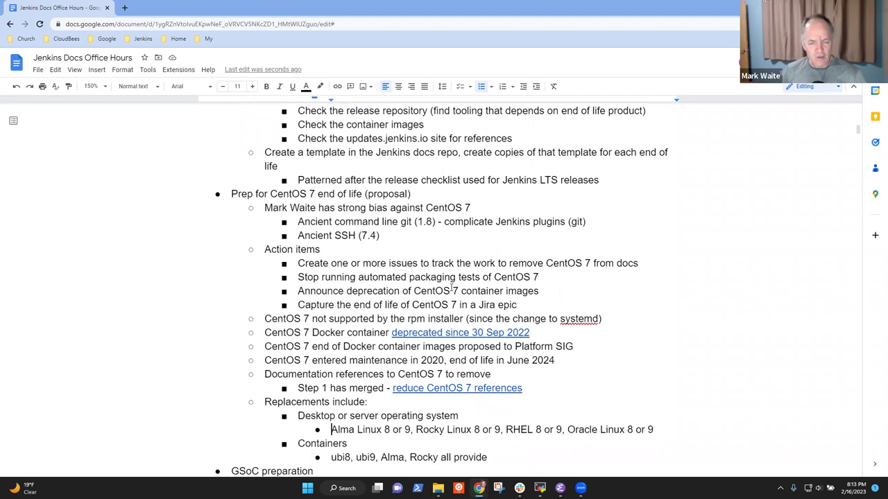
key("Up")
key("Up")
key("Up")
key("Up")
key("Up")
key("Up")
key("Up")
key("Up")
key("Up")
key("Up")
key("Up")
key("Up")
key("Up")
key("Up")
key("Up")
key("Up")
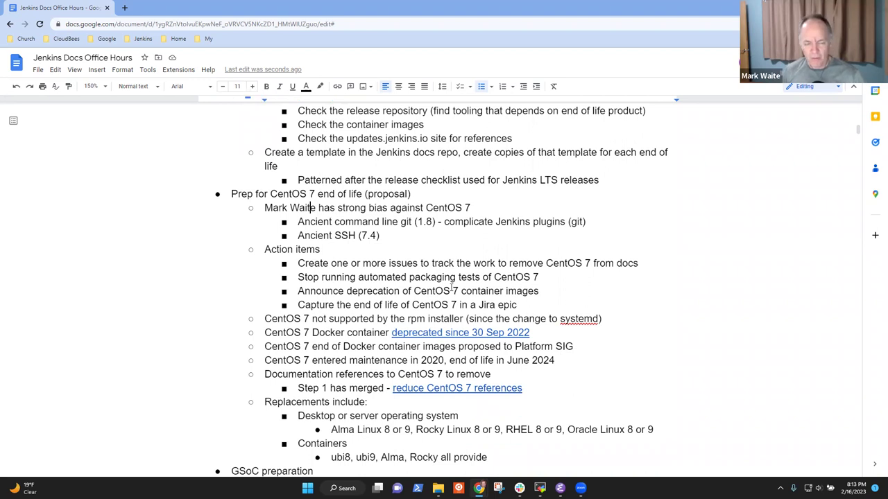
In the CentOS 7 maintenance bullet, highlight the end of life date "June 2024".
key("Down")
key("Down")
key("Down")
key("Down")
key("Down")
key("Down")
key("Down")
key("Down")
key("Down")
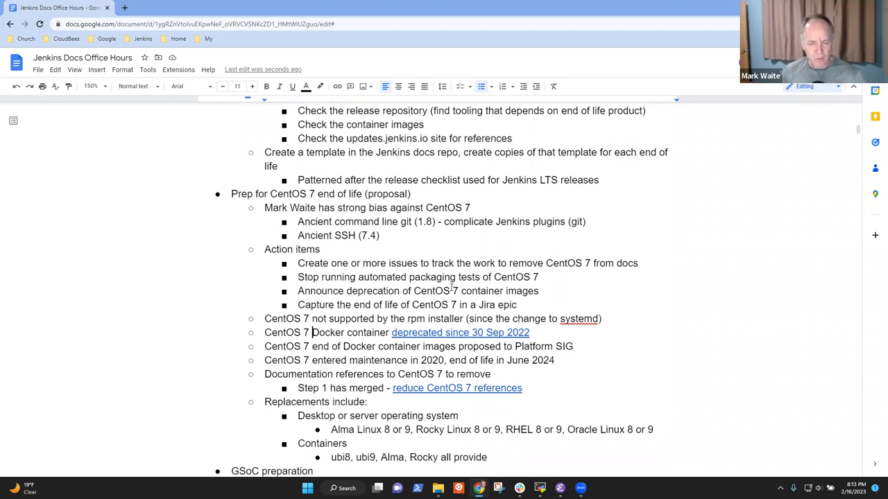
key("Down")
key("Down")
key("Down")
key("Up")
key("End")
key("ctrl+shift+Left")
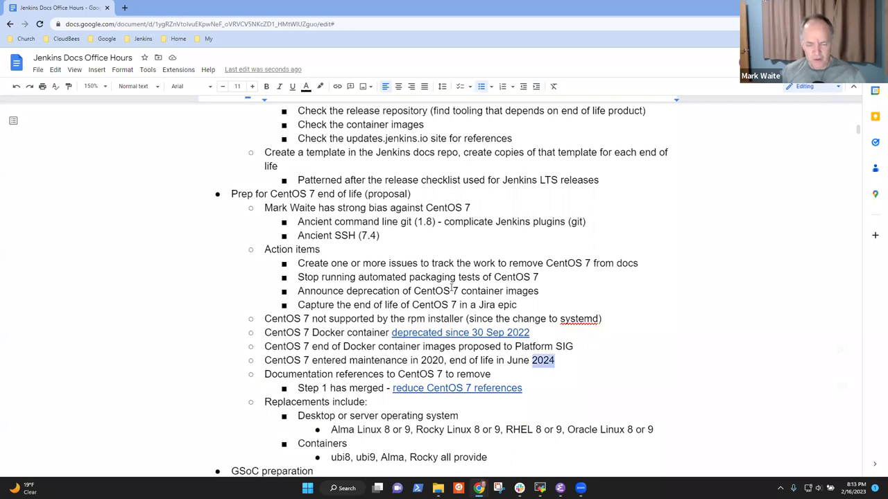
key("ctrl+shift+Left")
key("ctrl+shift+Right")
key("ctrl+shift+Left")
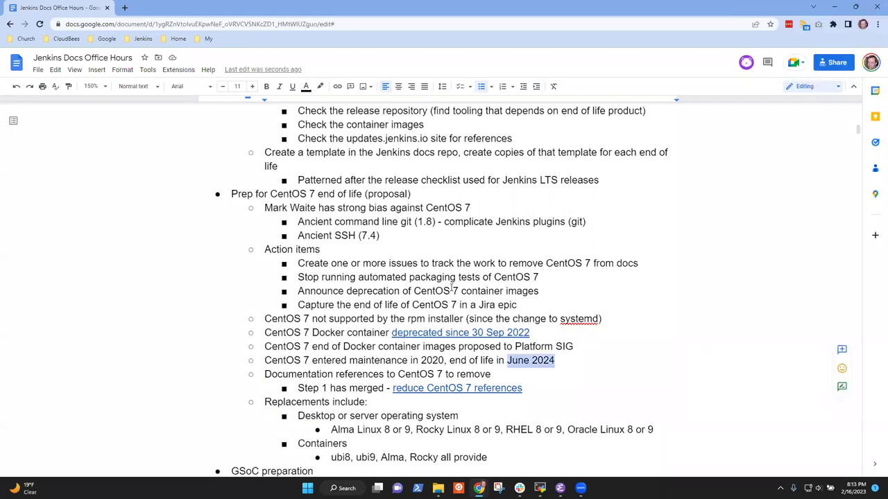
Highlight the "strong bias against CentOS 7" bullet together with its command line git and SSH sub-items.
key("End")
key("Up")
key("Up")
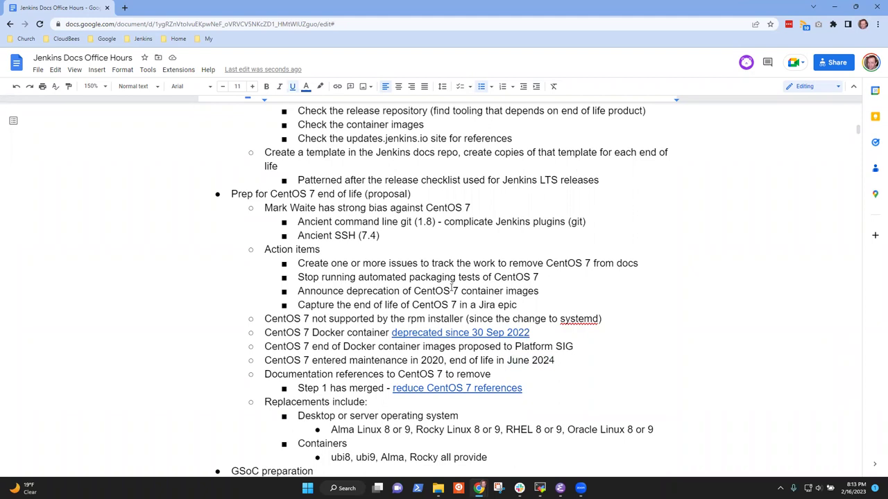
key("shift+Home")
key("Up")
key("Up")
key("Up")
key("Up")
key("Up")
key("Up")
key("Up")
key("Up")
key("Up")
key("Up")
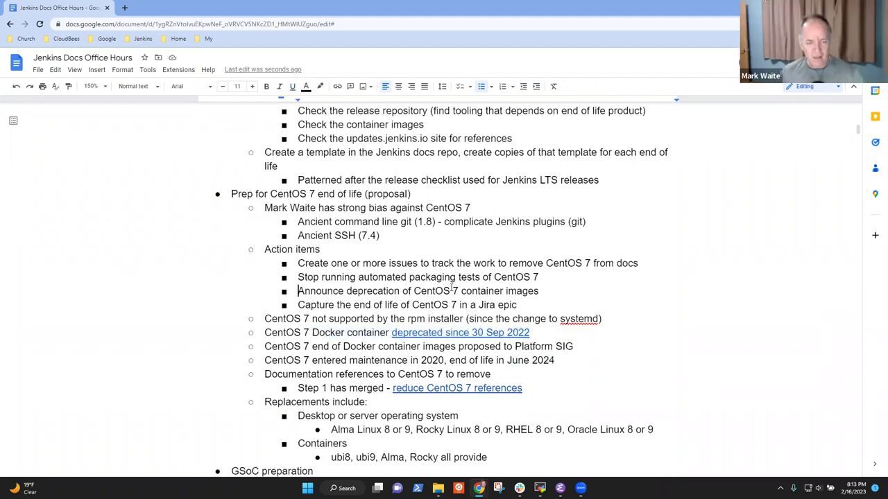
key("Down")
key("shift+Down")
key("shift+Down")
key("shift+Down")
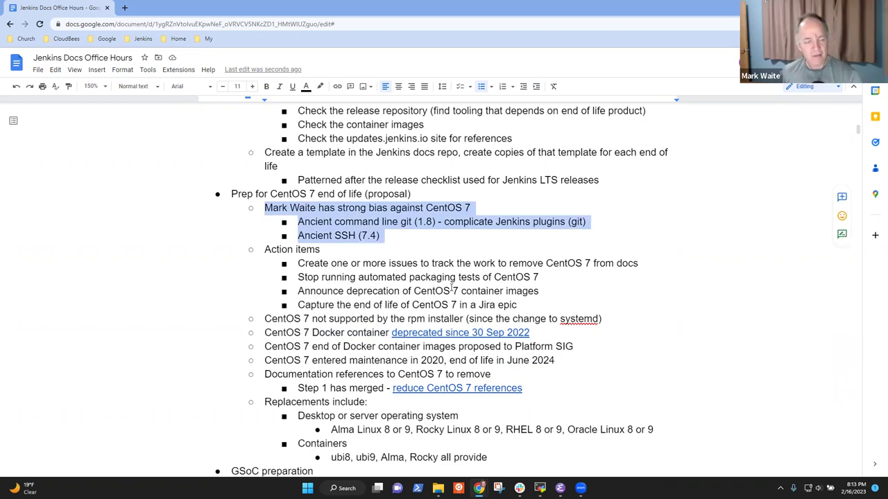
Add a new bullet after "ubi8, ubi9, Alma, Rocky all provide", outdented to the same level as "Replacements include:".
key("Up")
key("Down")
key("Down")
key("Down")
key("Down")
key("Down")
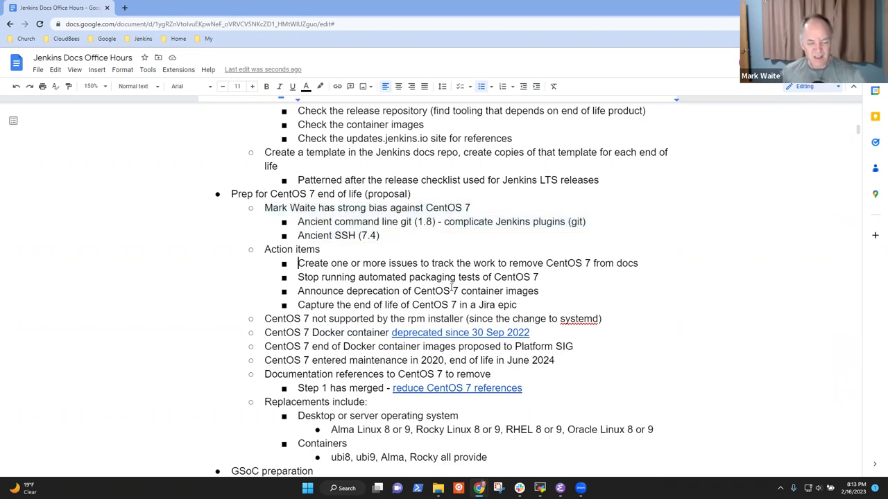
key("Down")
key("Down")
key("Down")
key("Down")
key("Down")
key("Down")
key("Down")
key("Down")
key("Down")
key("Down")
key("Down")
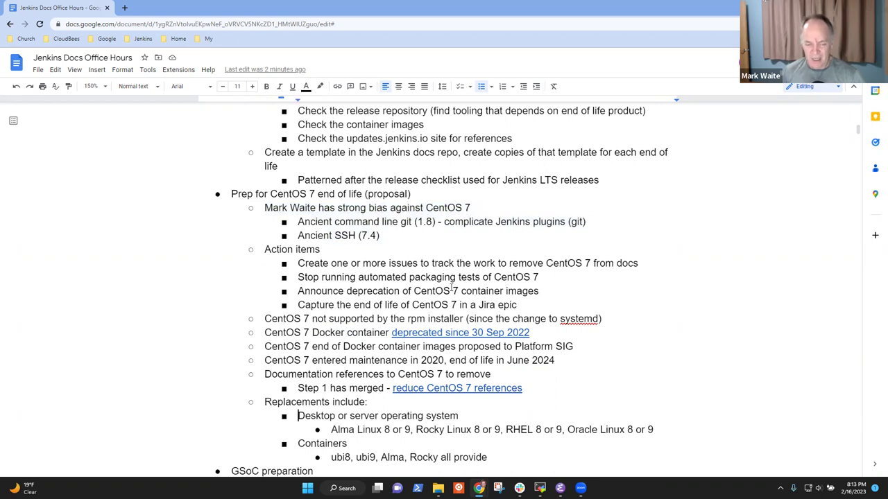
key("Down")
key("Down")
key("End")
key("Return")
key("shift+Tab")
key("shift+Tab")
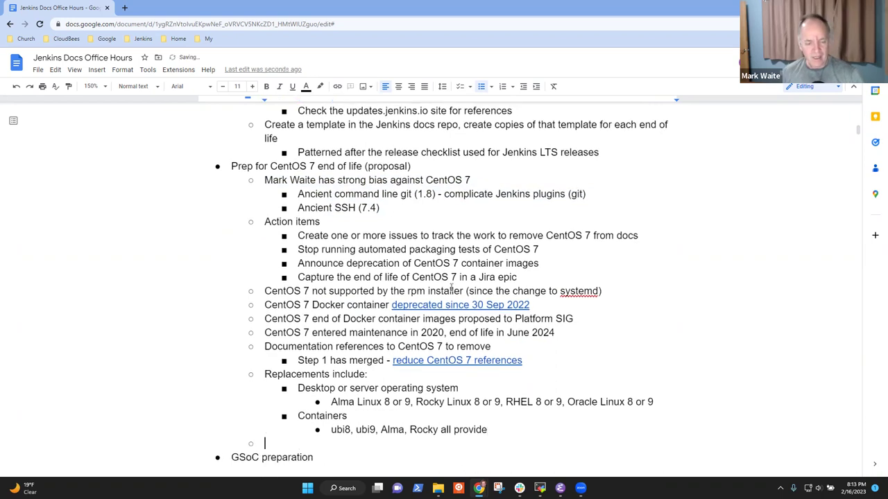
Fill the new bullet with the presenter's first name followed by "submit a JEP".
type("JE")
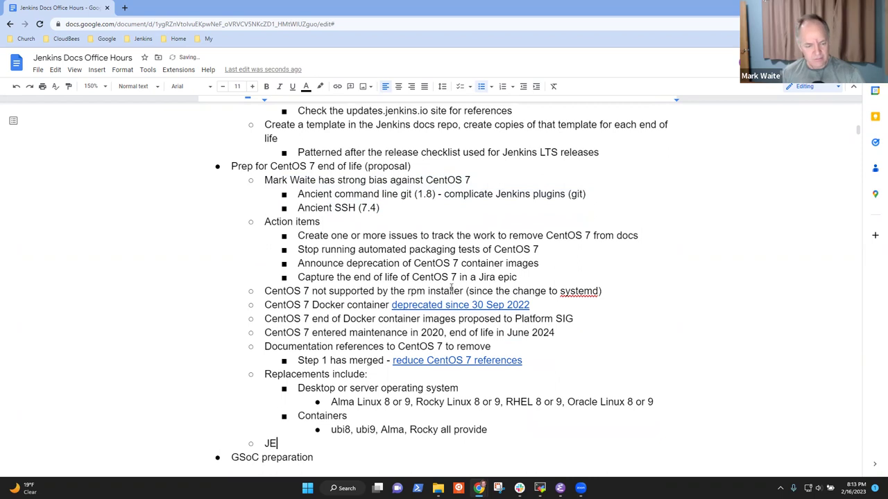
key("BackSpace")
key("BackSpace")
type("Mark sugb")
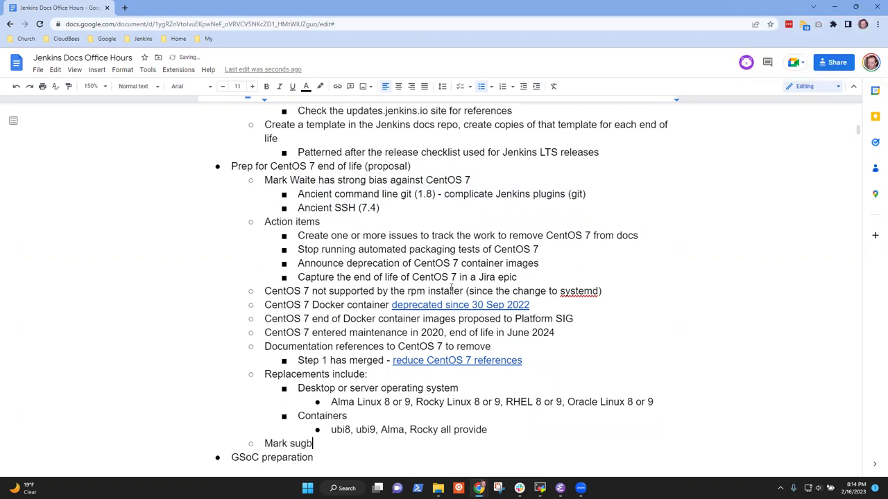
key("BackSpace")
key("BackSpace")
type("bmit a JEP")
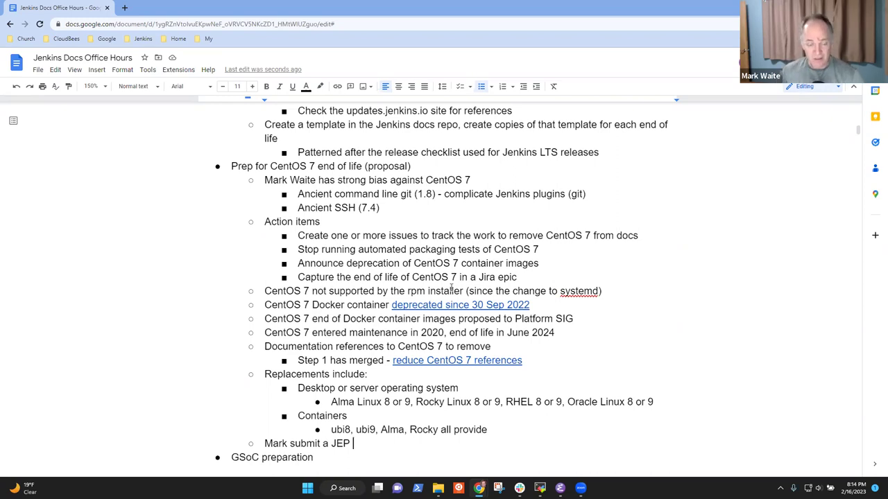
Return to the CentOS 7 bias sub-items and highlight "Ancient SSH (7.4)".
key("Up")
key("Up")
key("Up")
key("Up")
key("Up")
key("Up")
key("Up")
key("Up")
key("Up")
key("Up")
key("Up")
key("Up")
key("Up")
key("Up")
key("Up")
key("Up")
key("Up")
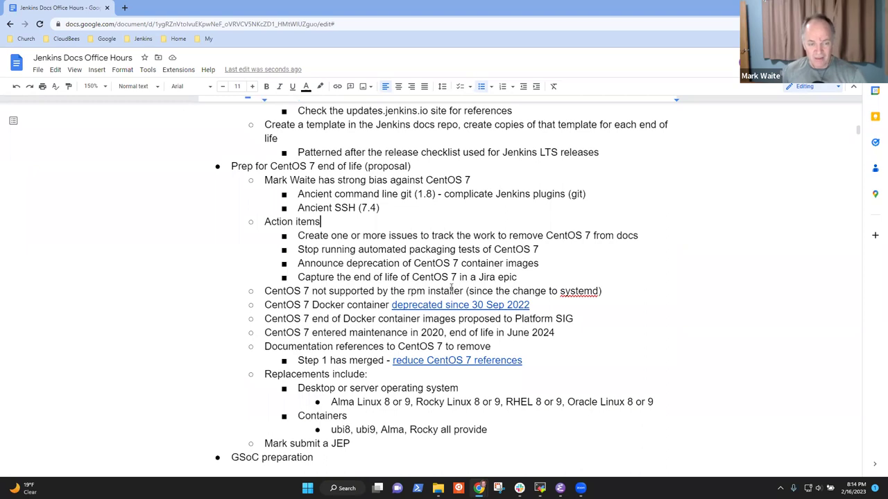
key("shift+Home")
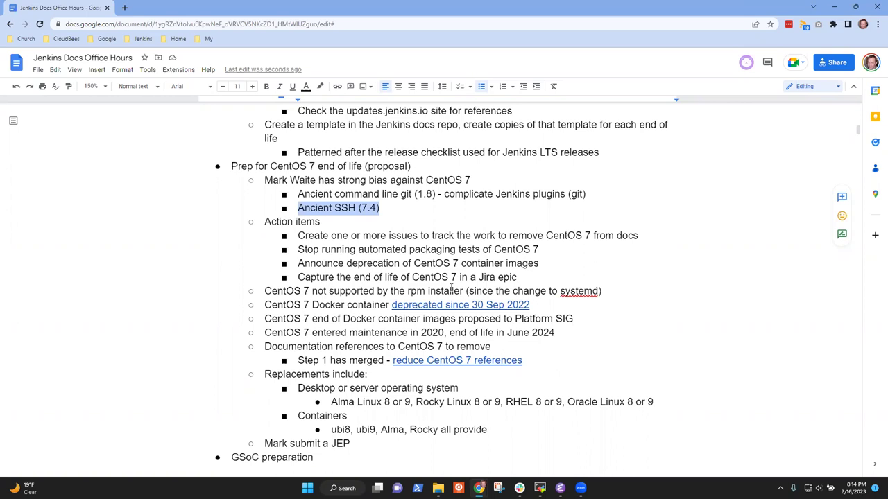
Append "proposing a timeline to end life" to the "submit a JEP" bullet.
key("Down")
key("Down")
key("Down")
key("Down")
key("Down")
key("Down")
key("Down")
key("Down")
key("Down")
key("Down")
key("Down")
key("Down")
key("Down")
key("Down")
key("Down")
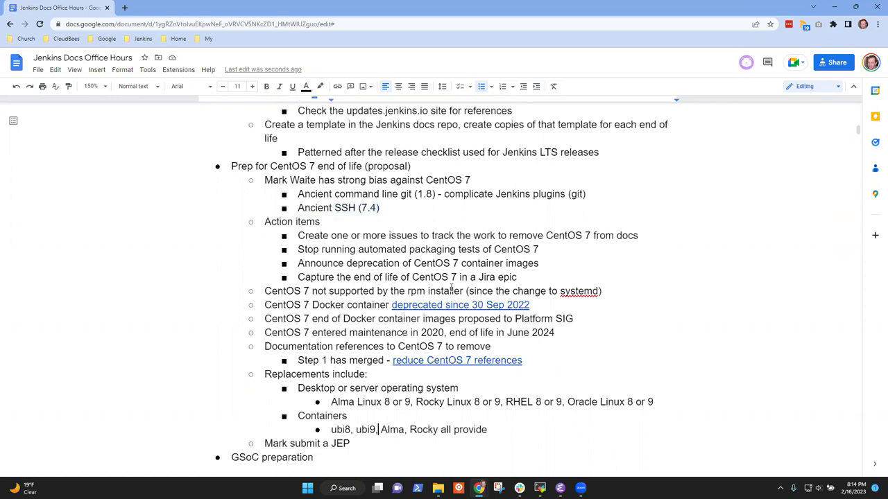
type("proposing a ")
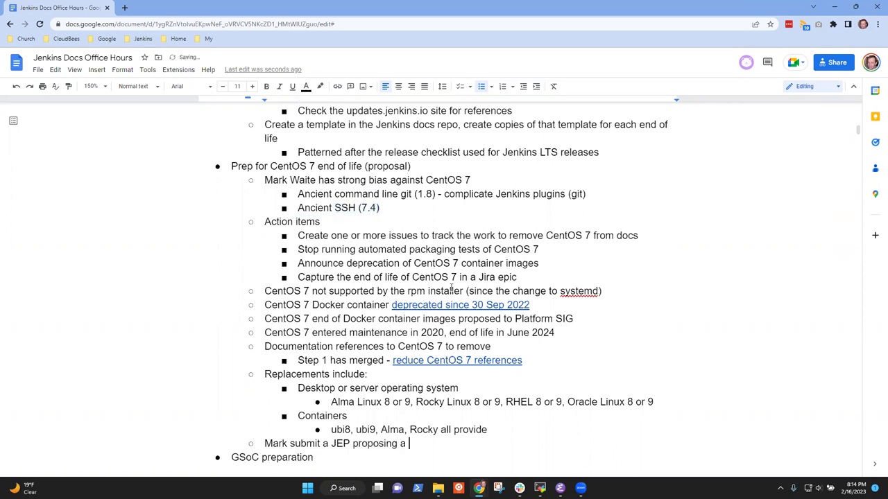
type("timeline to end of")
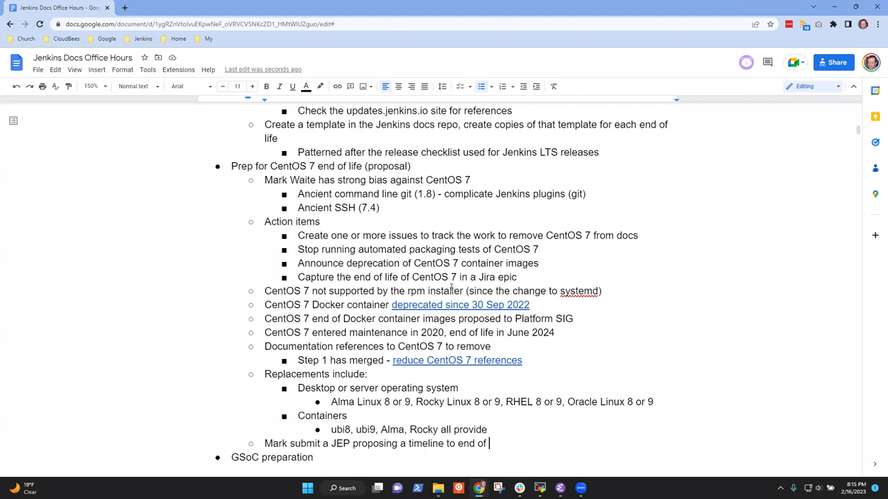
key("BackSpace")
key("BackSpace")
key("BackSpace")
type("life")
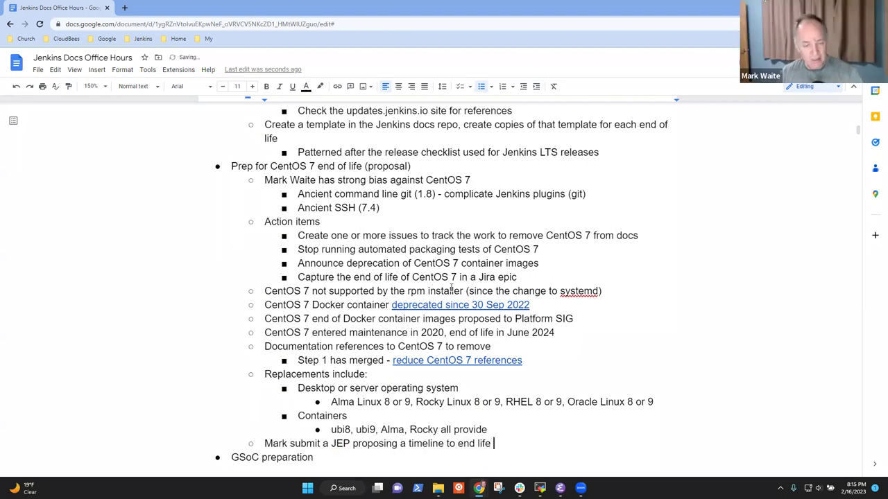
Highlight the bullet on CentOS 7 not being supported by the rpm installer, followed by the deprecated Docker container bullet.
key("Up")
key("Up")
key("Up")
key("Up")
key("Up")
key("Up")
key("Up")
key("Up")
key("Up")
key("Up")
key("Up")
key("Up")
key("Up")
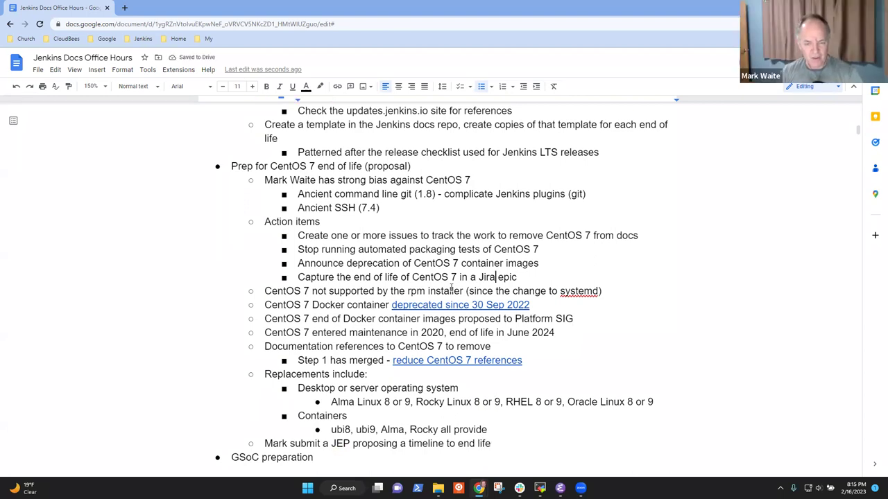
key("Down")
key("Down")
key("Up")
key("Home")
key("shift+End")
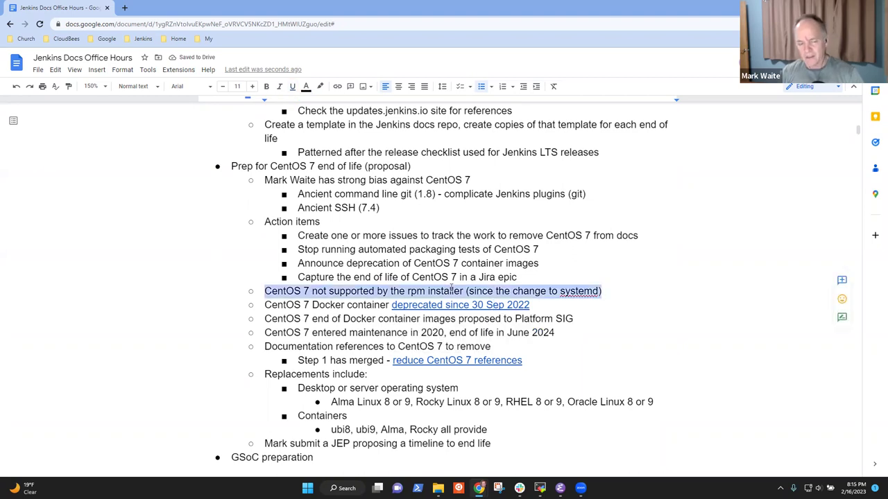
key("Down")
key("Home")
key("shift+End")
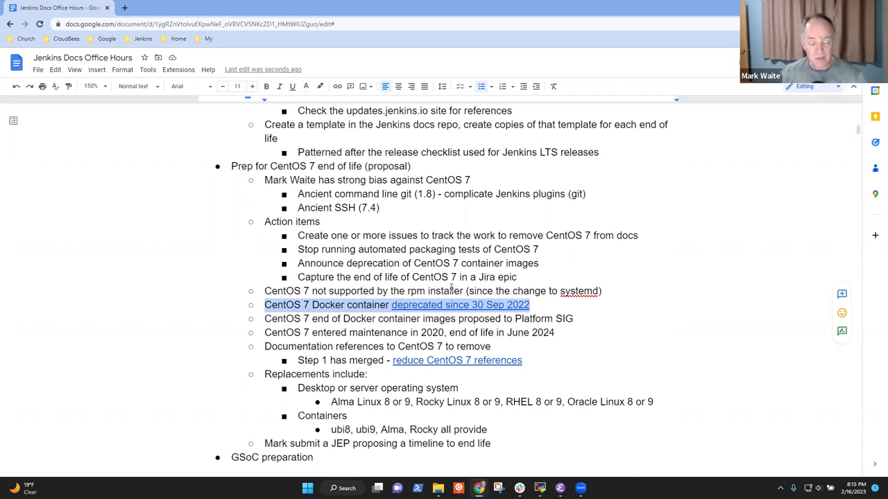
Add a sub-bullet reading "Blog post" beneath the bullet on submitting a JEP proposing a timeline to end life.
key("Down")
key("Down")
key("Down")
key("Down")
key("Down")
key("Down")
key("Down")
key("Down")
key("Down")
key("Down")
key("Down")
key("Down")
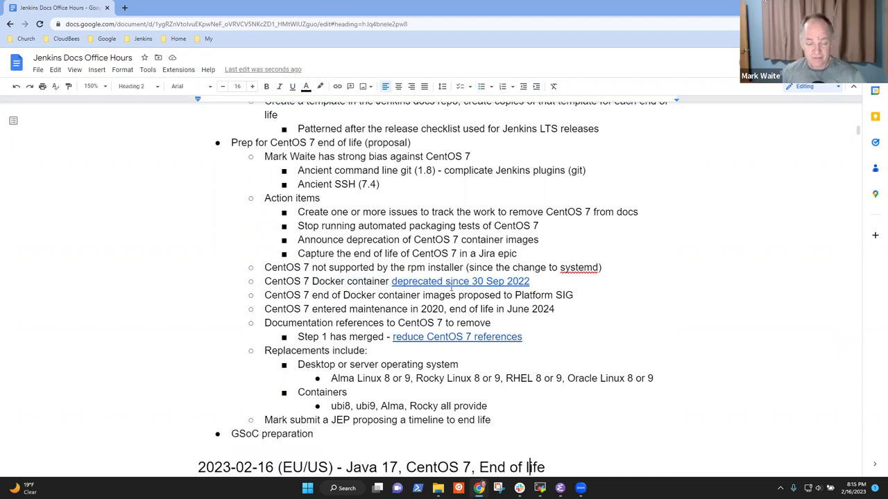
key("Up")
key("Up")
key("BackSpace")
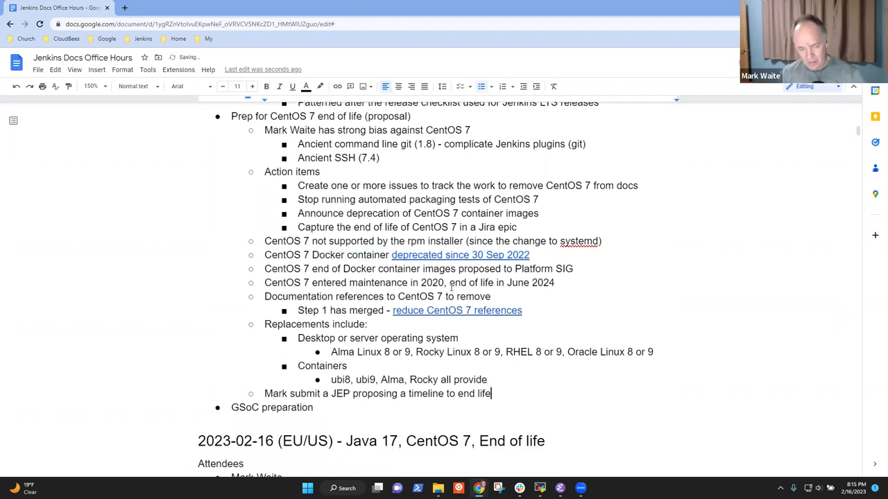
key("Return")
key("Tab")
type("Blog post")
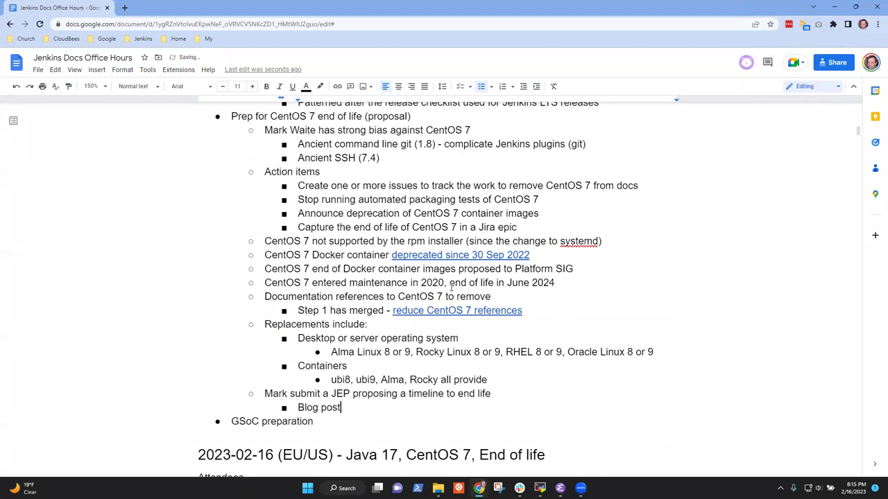
Extend the "Blog post" sub-bullet with ", timeline, warnings to users from a Jenkins admin monitor".
type(", time")
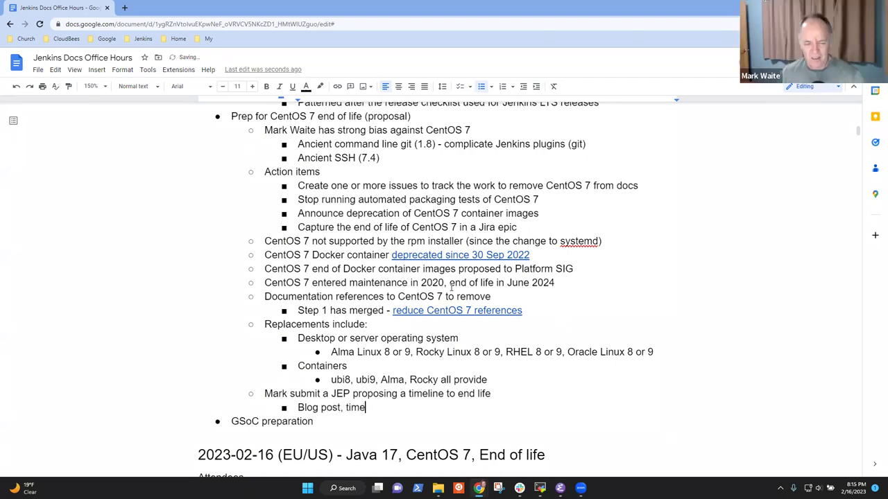
type("line")
key("ctrl+BackSpace")
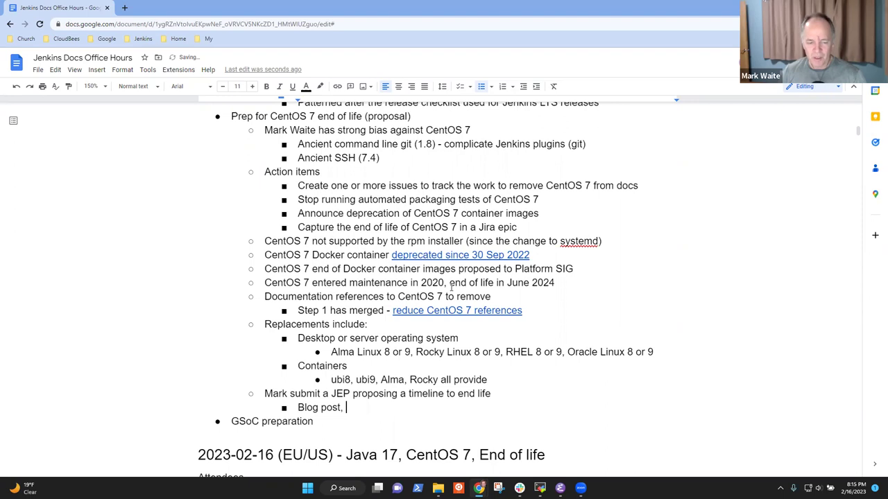
type("timeline, ")
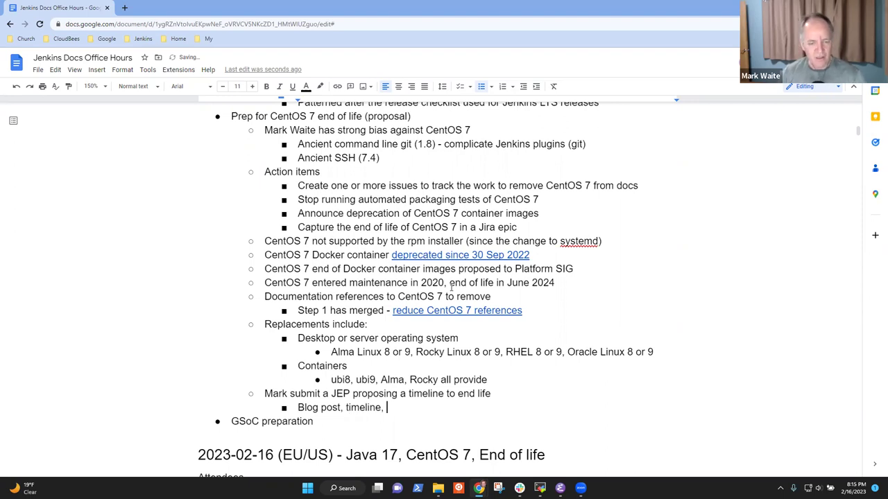
type("warnings to ")
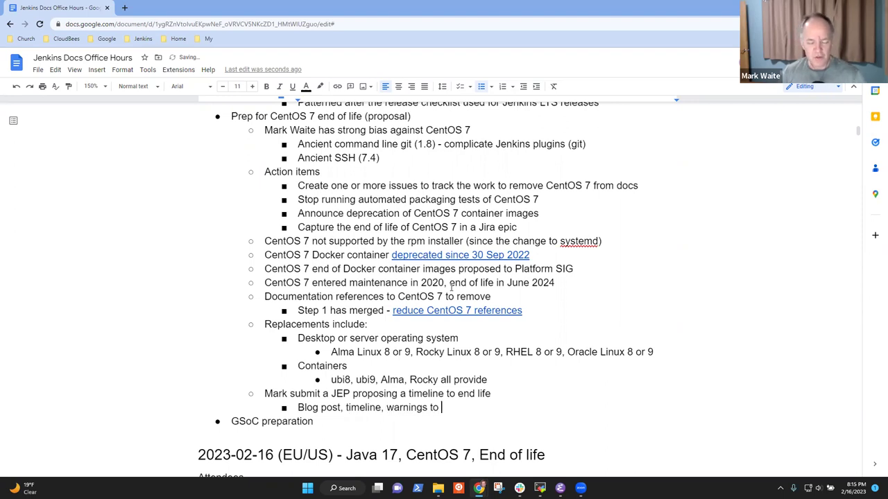
type("users ")
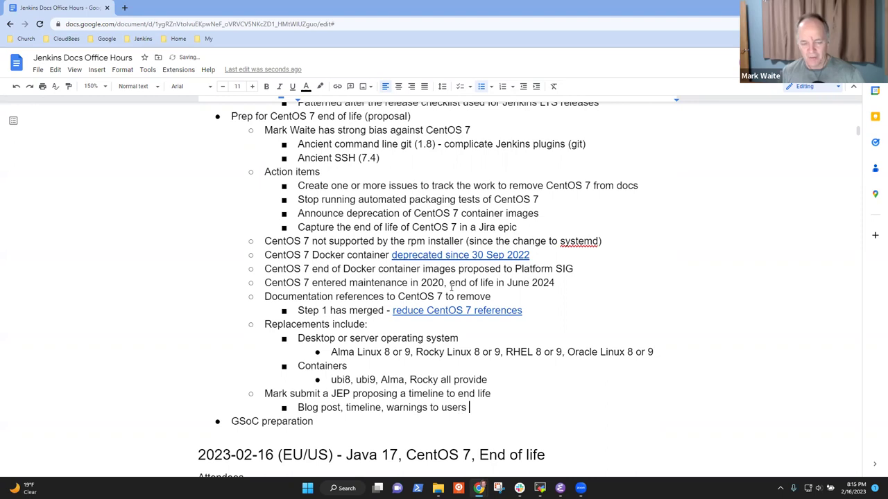
type("from a ")
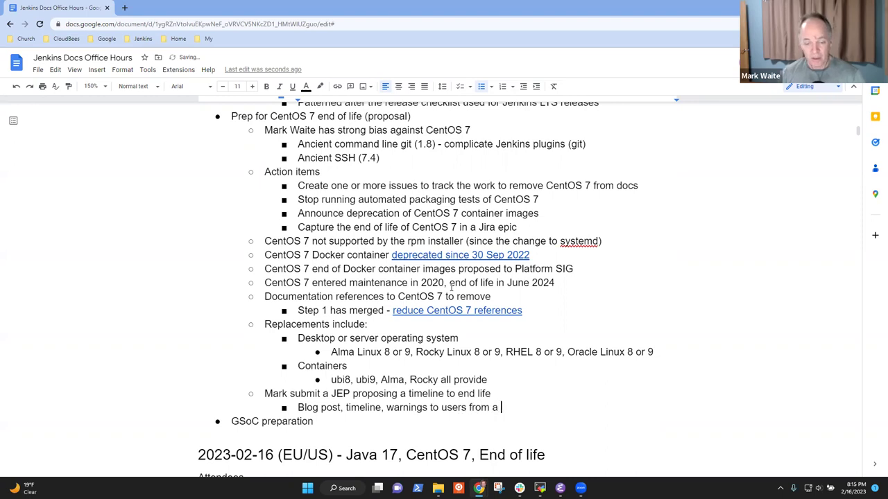
type("Jenkins admi")
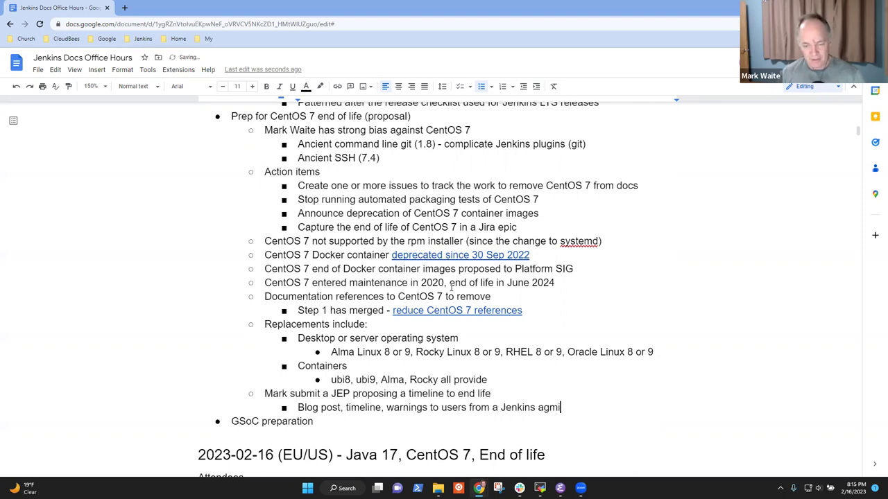
key("BackSpace")
key("BackSpace")
type("min mo")
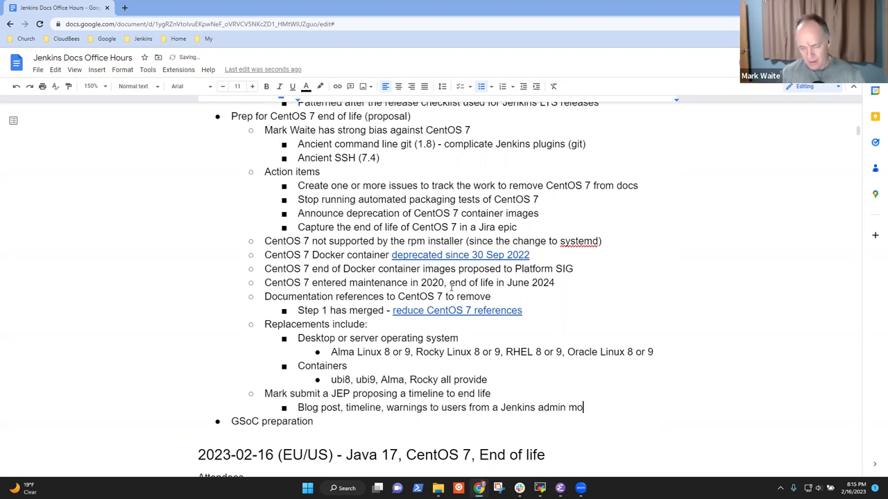
type("nitor")
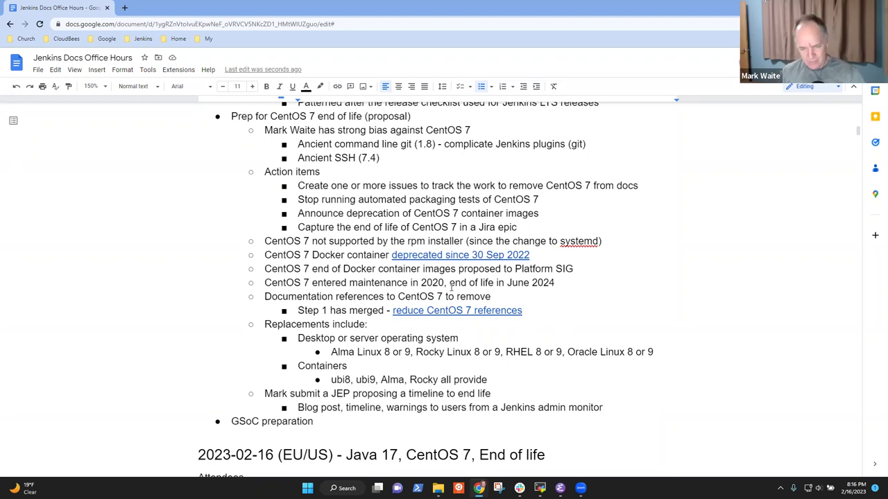
Append ", with an explicit end of life date" to the blog post sub-bullet.
type(", with an expl")
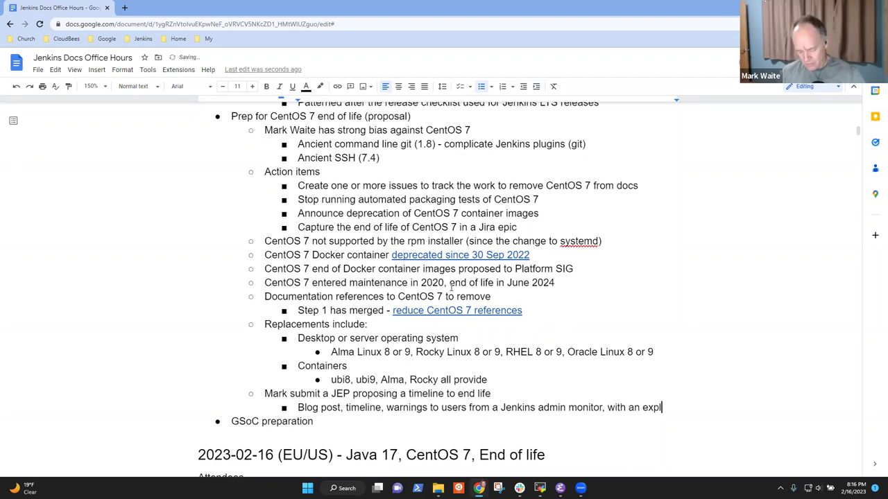
type("icit end of ")
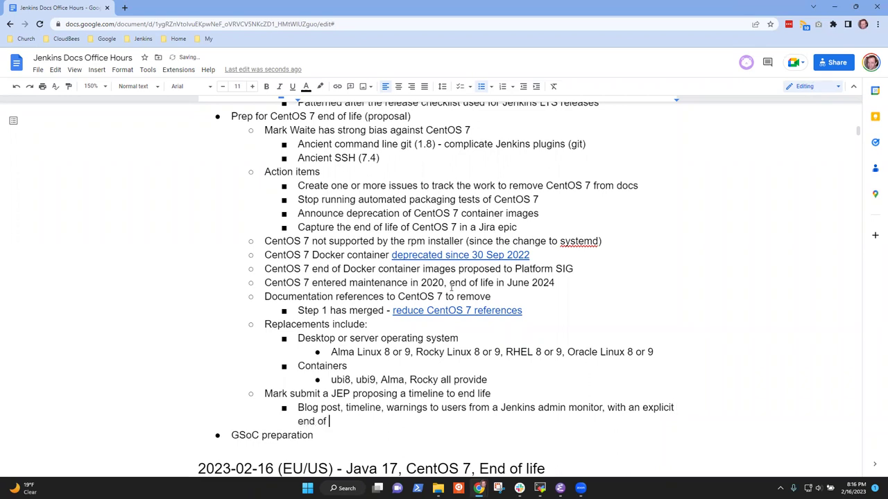
type("life date")
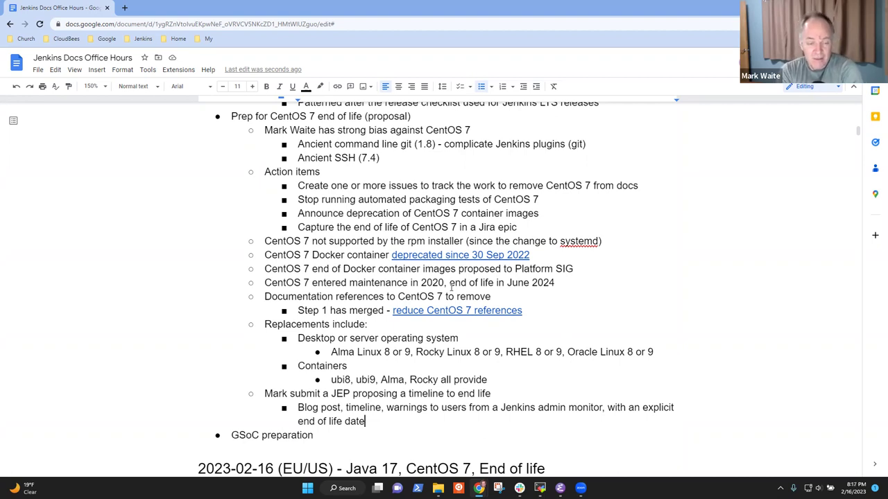
Return to the bullet on CentOS 7 not being supported by the rpm installer and highlight it.
key("Up")
key("Up")
key("Up")
key("Up")
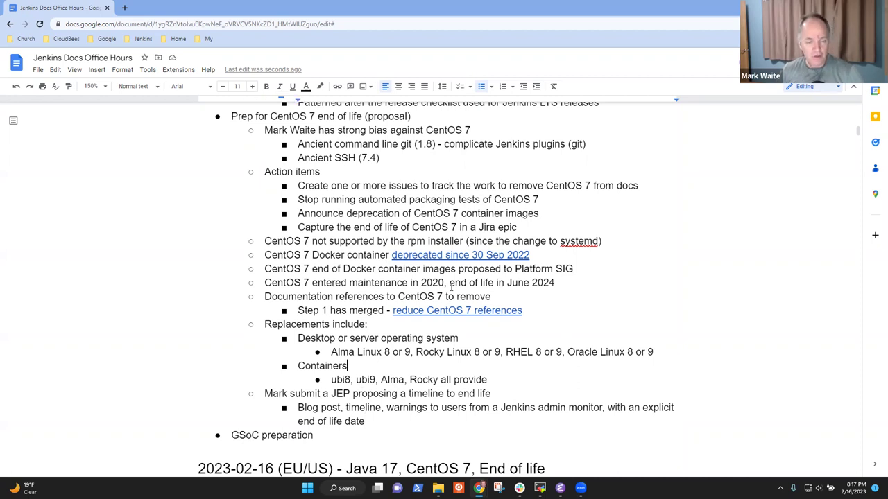
key("Up")
key("Home")
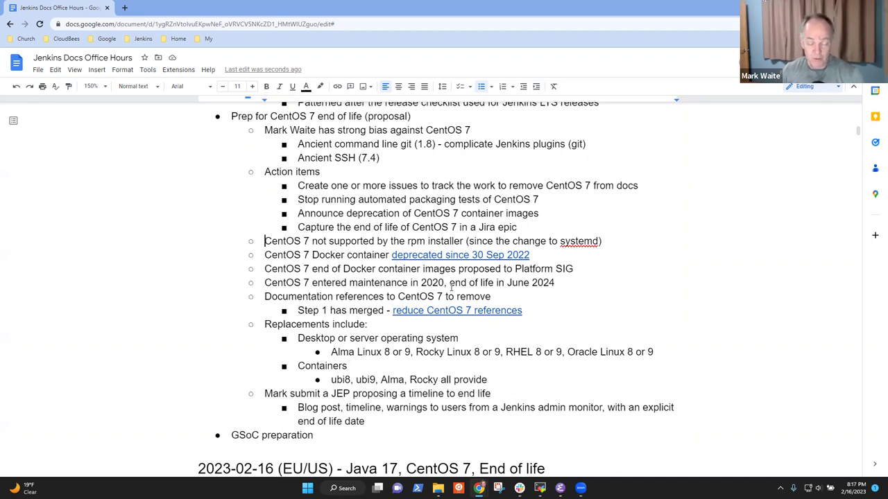
key("shift+End")
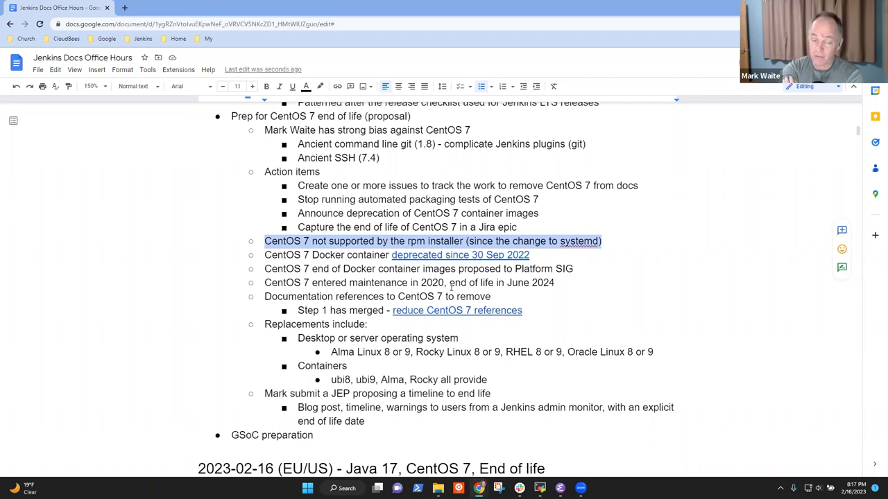
Open the bookmarked Jenkins home page, jenkins.io, in a new browser tab.
left_click(124, 7)
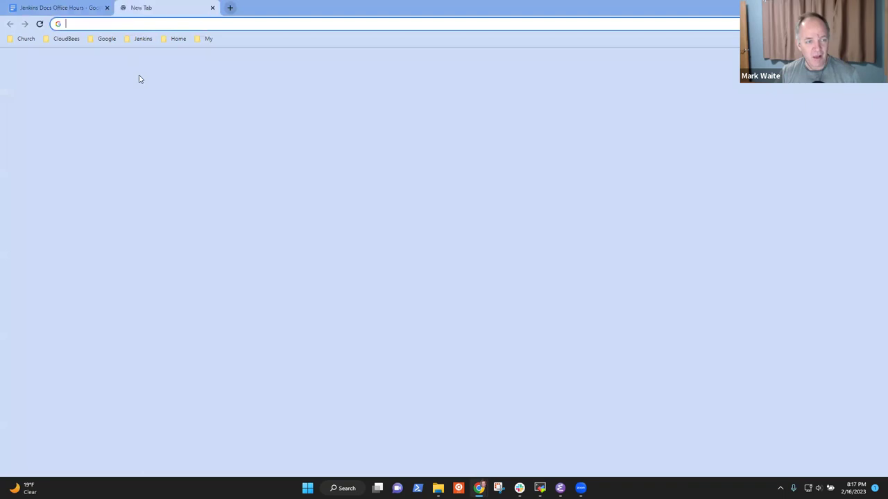
left_click(143, 38)
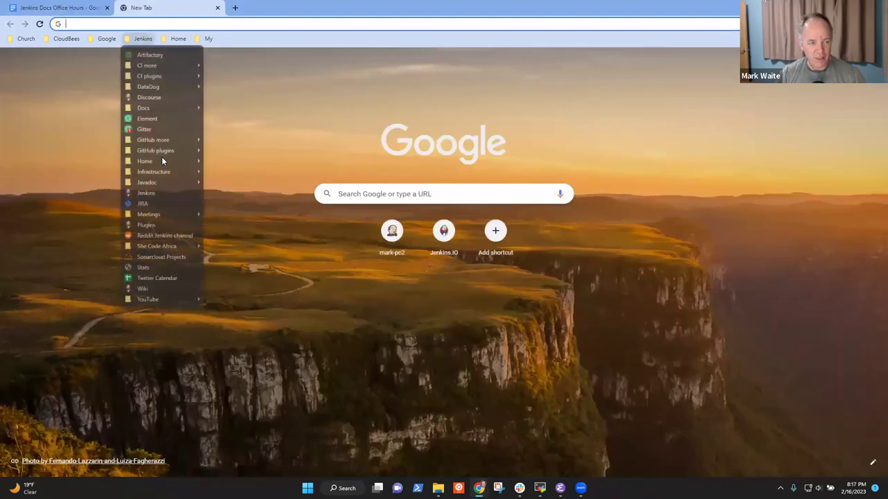
left_click(147, 193)
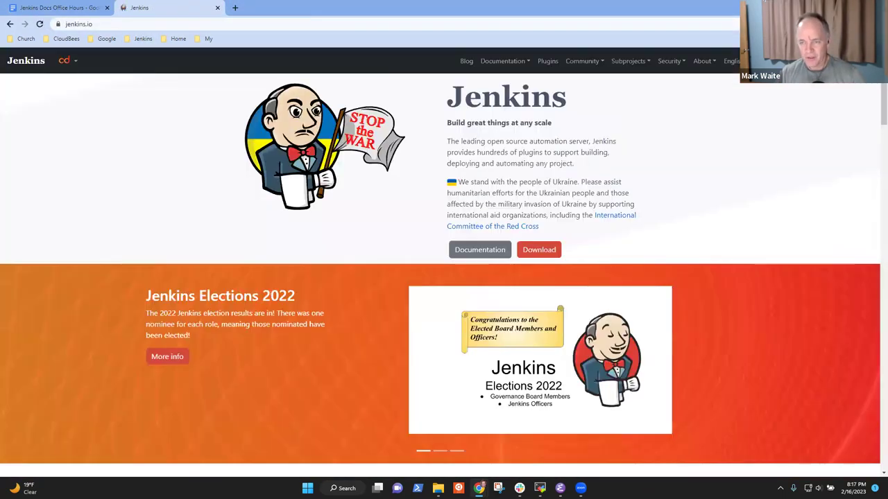
Search the Jenkins site documentation for "java require" and open the Java requirements page.
key("ctrl+k")
type("java requires")
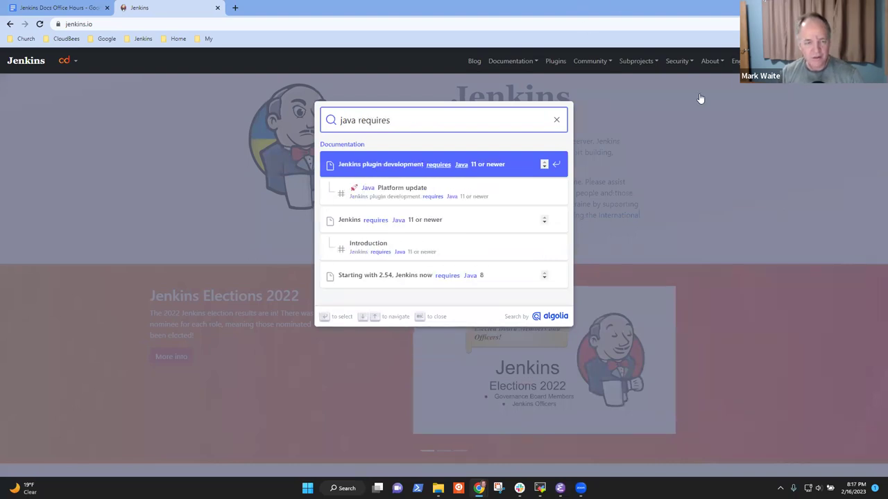
key("BackSpace")
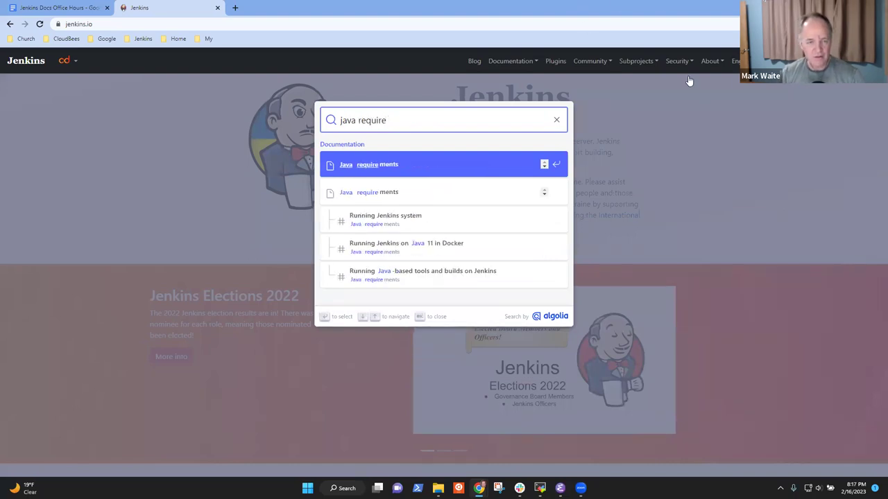
left_click(382, 170)
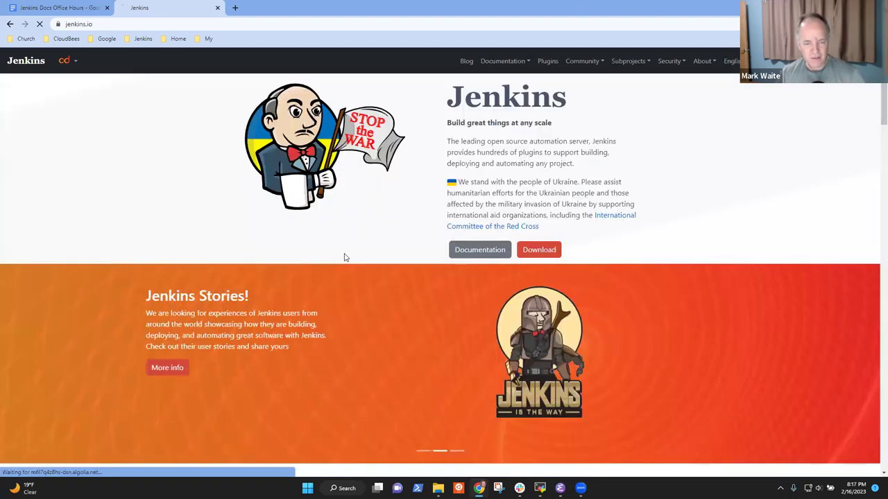
Look through the Java requirements page down to its section on monitoring Java versions.
scroll(361, 249, "down", 4)
scroll(347, 234, "up", 4)
scroll(347, 234, "up", 1)
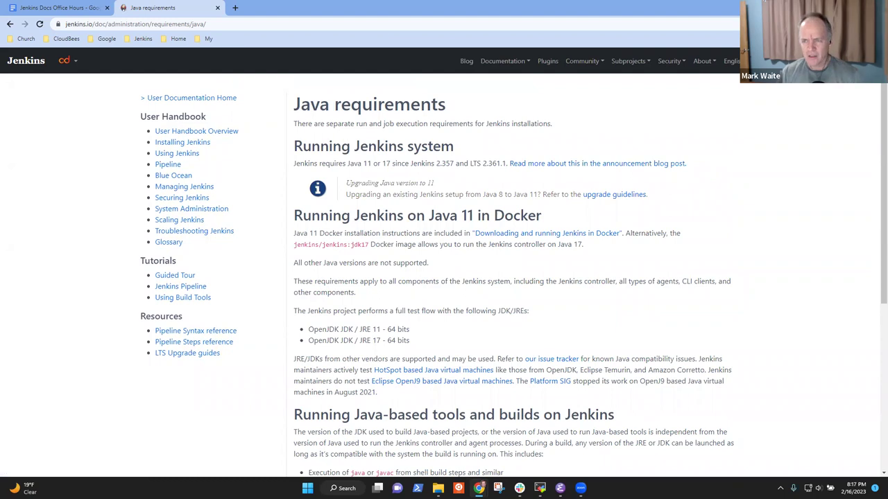
key("ctrl+k")
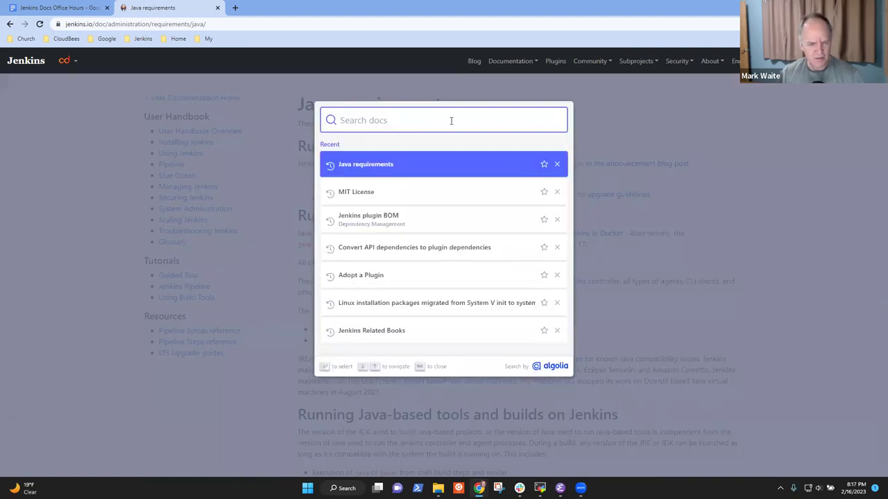
left_click(755, 170)
scroll(493, 188, "down", 4)
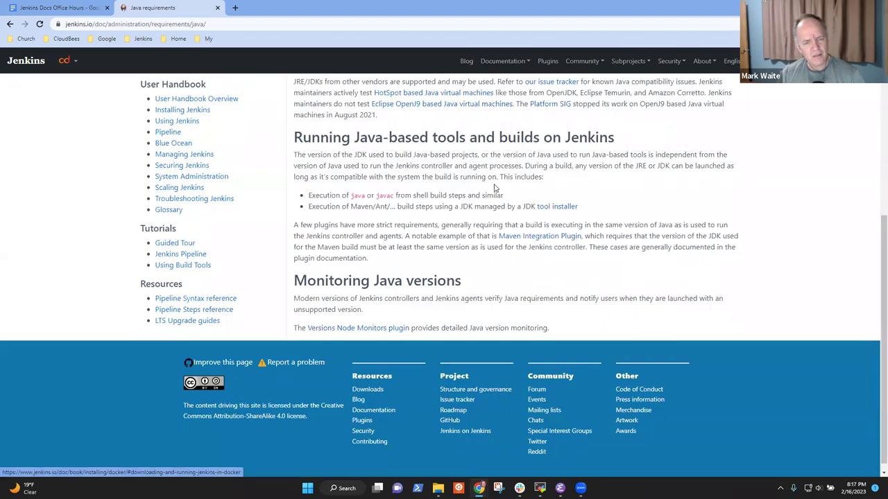
scroll(493, 188, "up", 4)
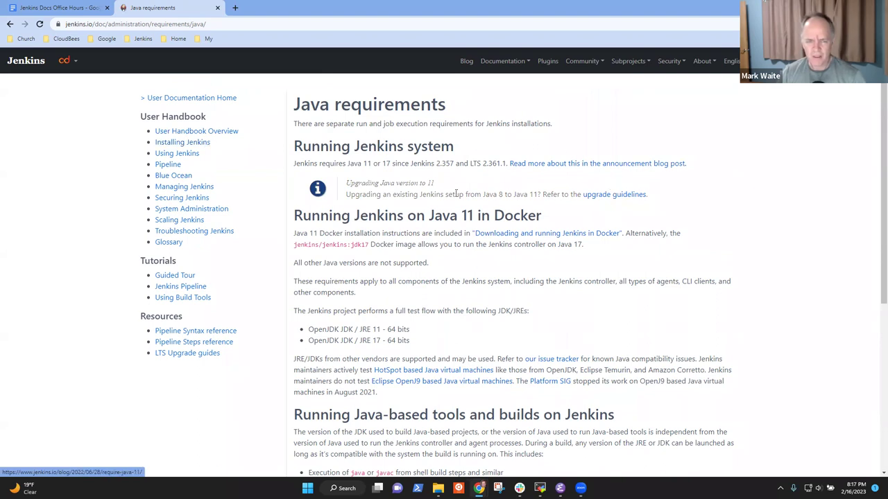
Open the Linux page of the Installing Jenkins chapter and view its software requirements.
left_click(201, 144)
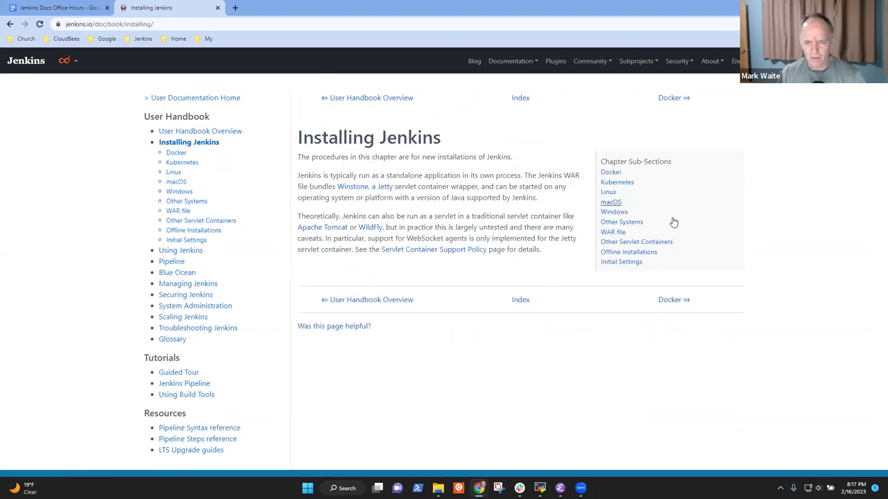
left_click(613, 194)
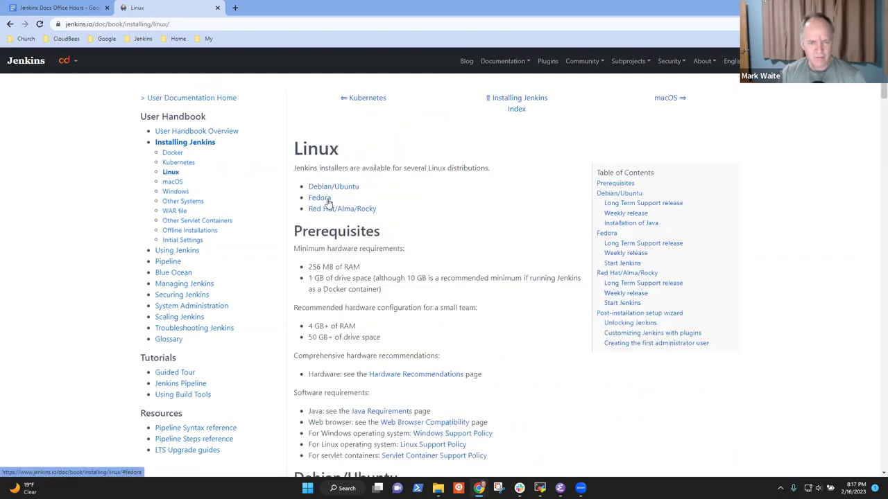
scroll(388, 413, "down", 2)
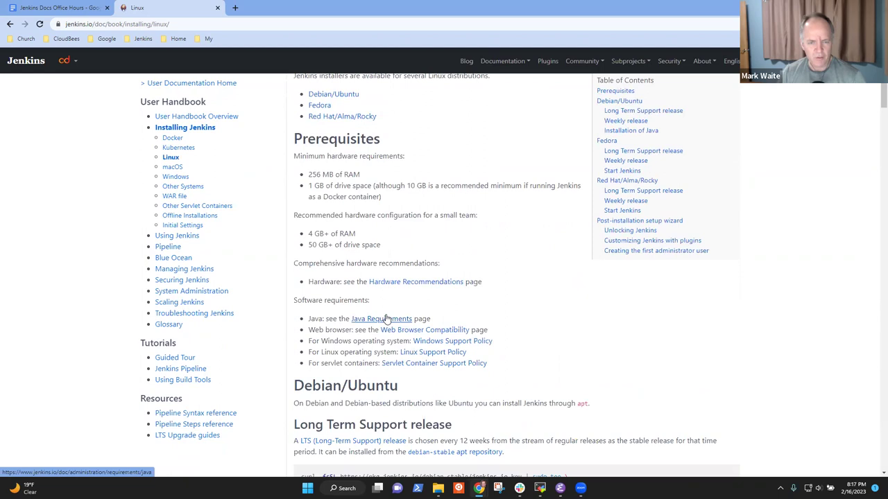
Check the Java Requirements page linked from the Linux prerequisites and return to the Linux installation page.
left_click(387, 318)
scroll(386, 318, "down", 3)
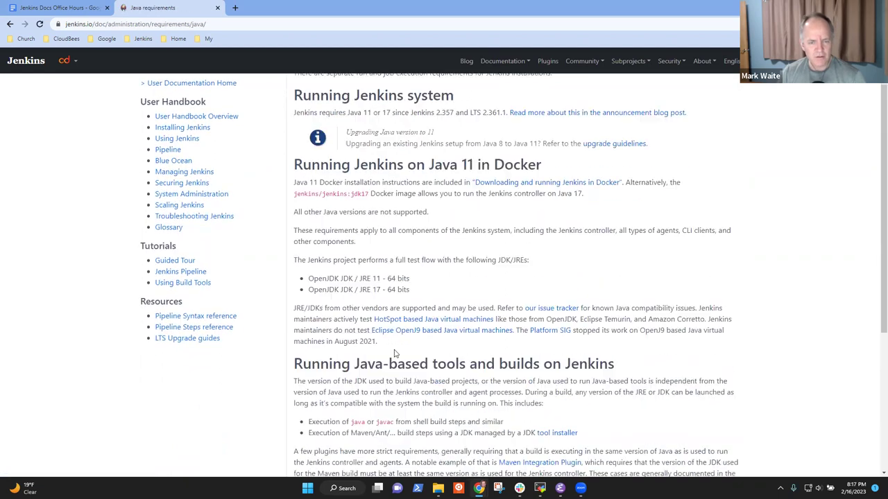
scroll(391, 347, "up", 3)
left_click(10, 24)
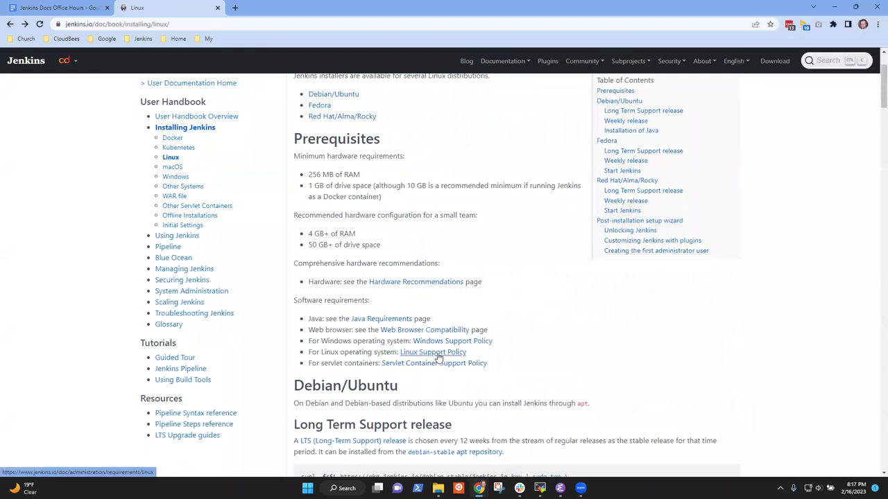
Open the Linux Support Policy from the software requirements and go to its Support levels section.
left_click(450, 355)
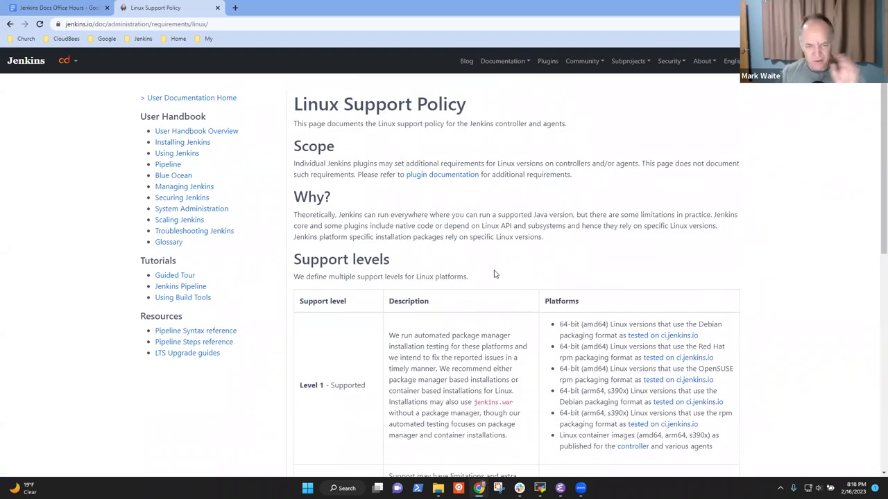
scroll(496, 275, "down", 2)
left_click(403, 170)
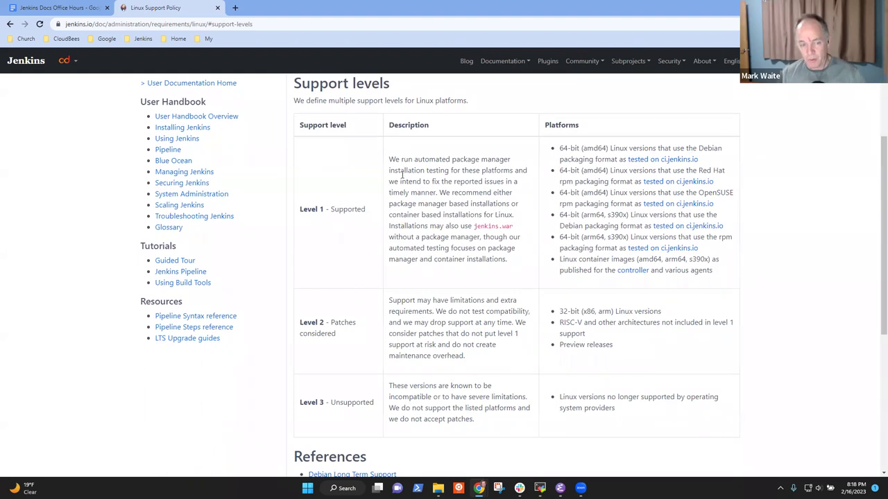
Review the Level 1 and Level 2 rows of the Linux support levels table, including their descriptions and platforms.
left_click_drag(369, 210, 295, 216)
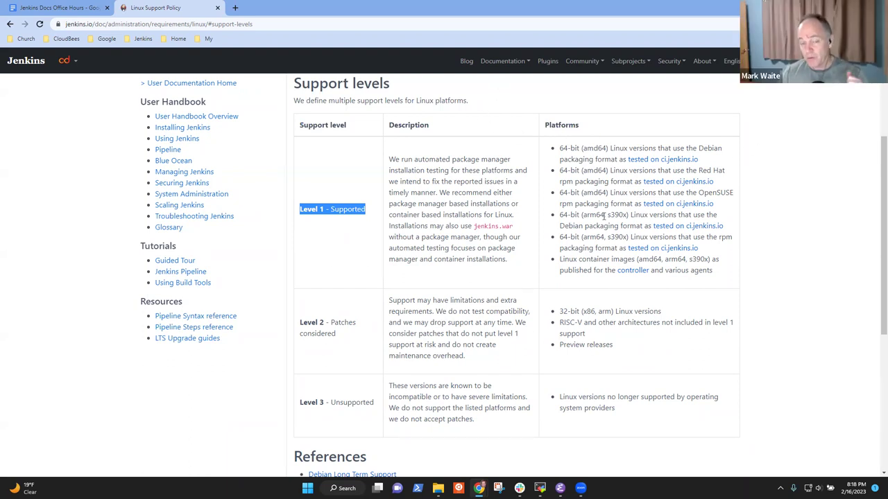
left_click_drag(714, 272, 562, 260)
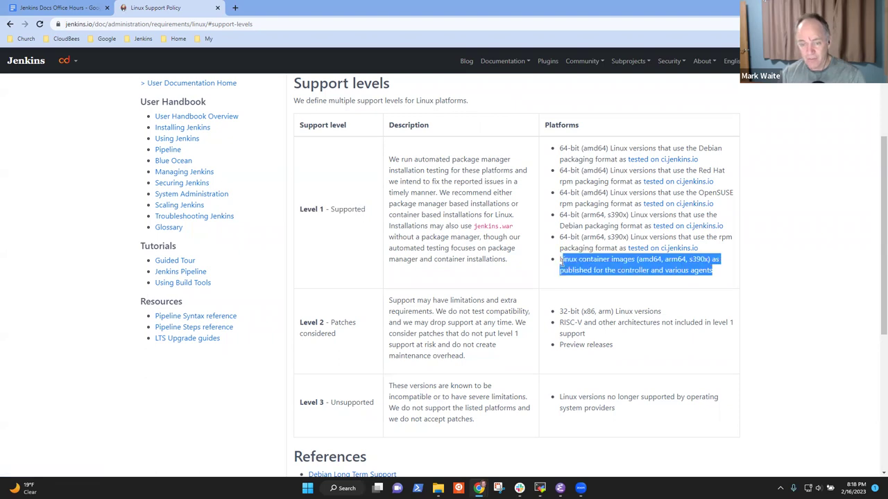
left_click(578, 272)
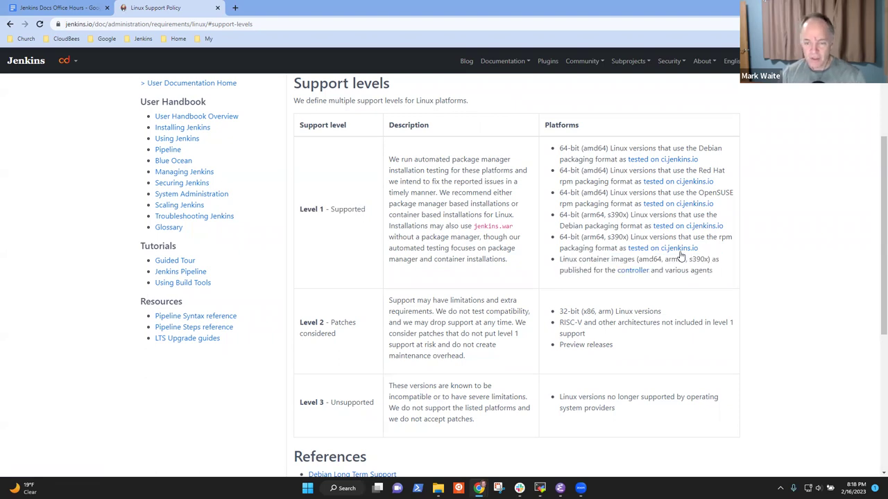
left_click_drag(699, 248, 553, 239)
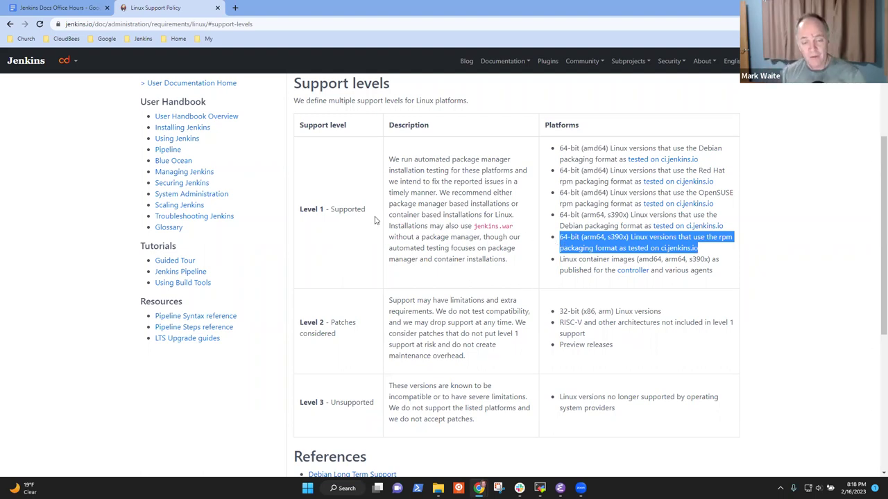
left_click(493, 257)
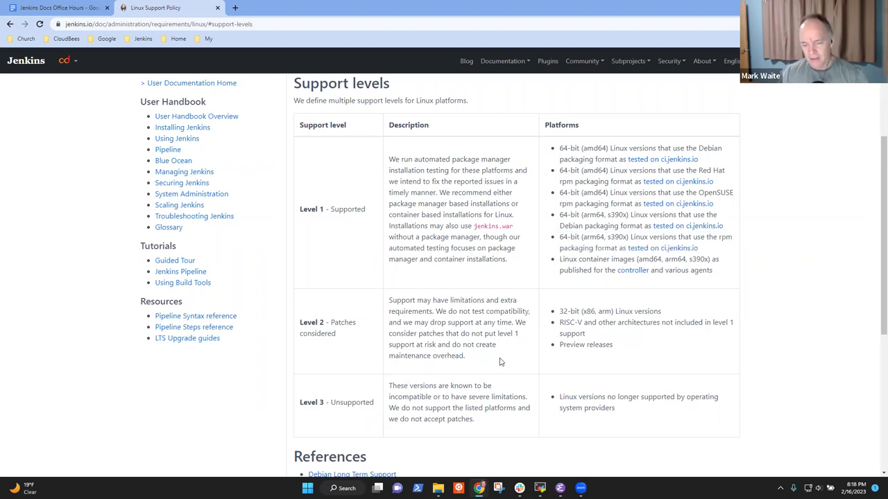
left_click_drag(473, 362, 382, 303)
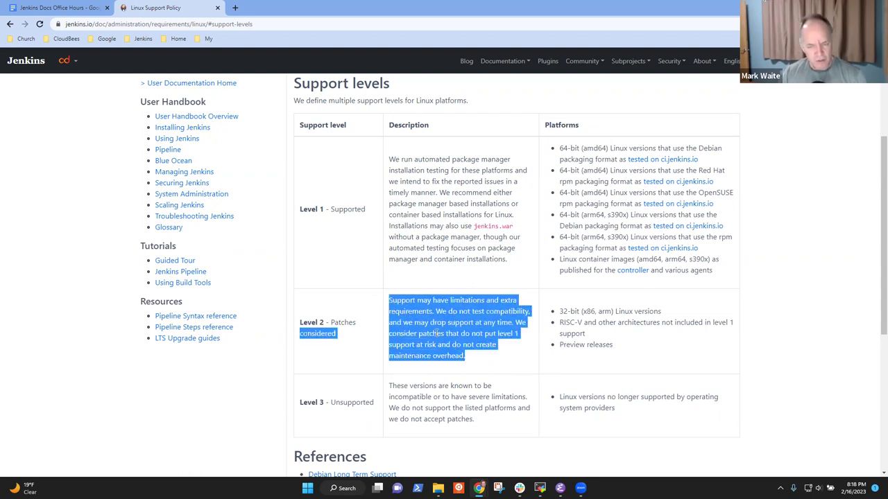
left_click(414, 345)
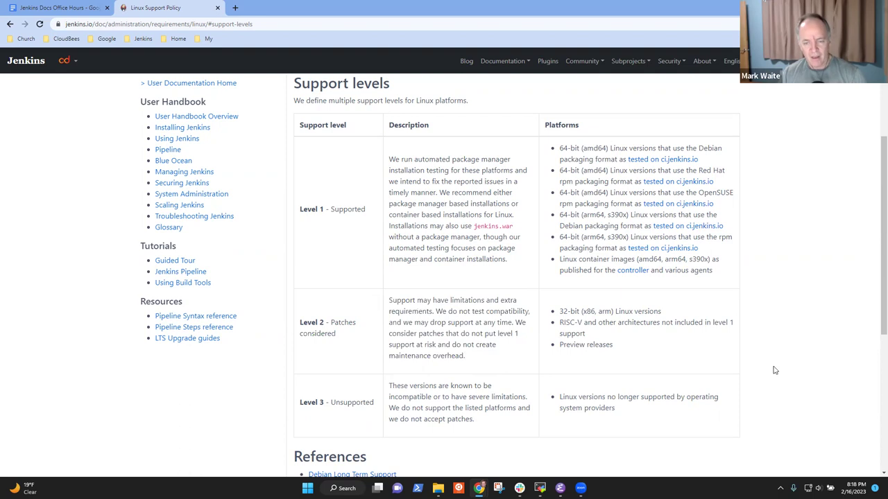
left_click_drag(661, 312, 559, 331)
left_click(586, 331)
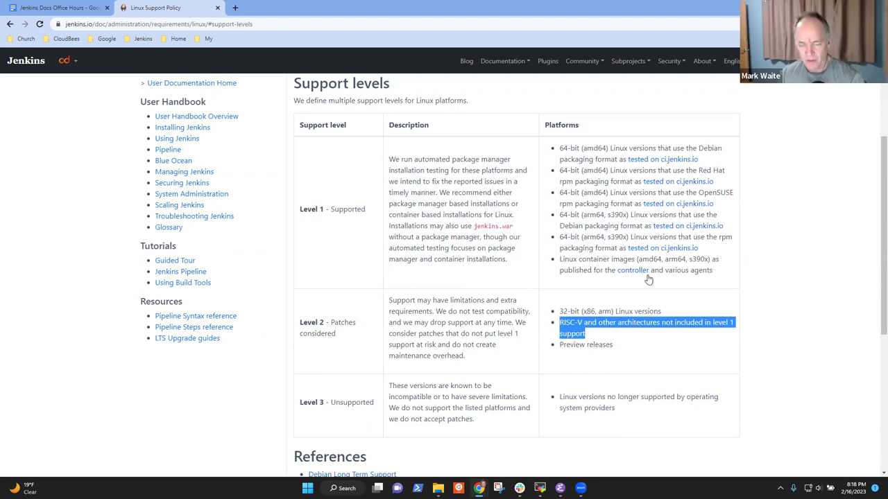
left_click(669, 354)
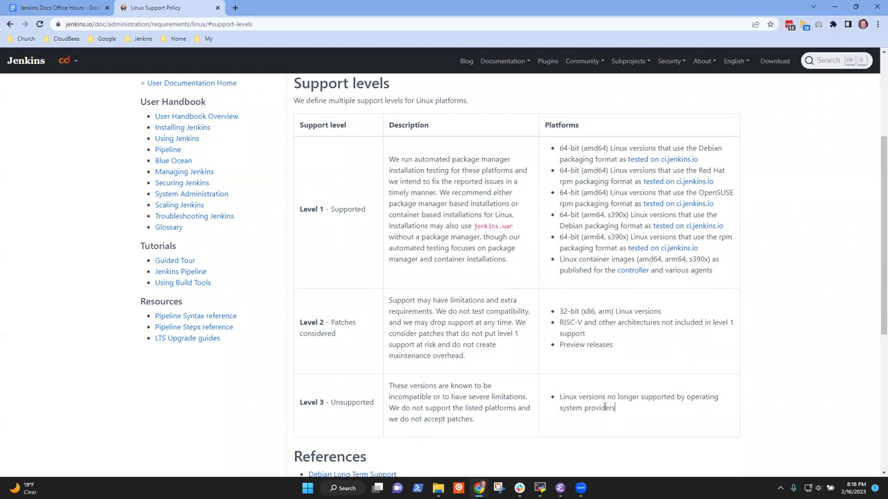
Examine the Level 3 - Unsupported row of the support levels table and the platforms it covers.
left_click_drag(615, 410, 561, 400)
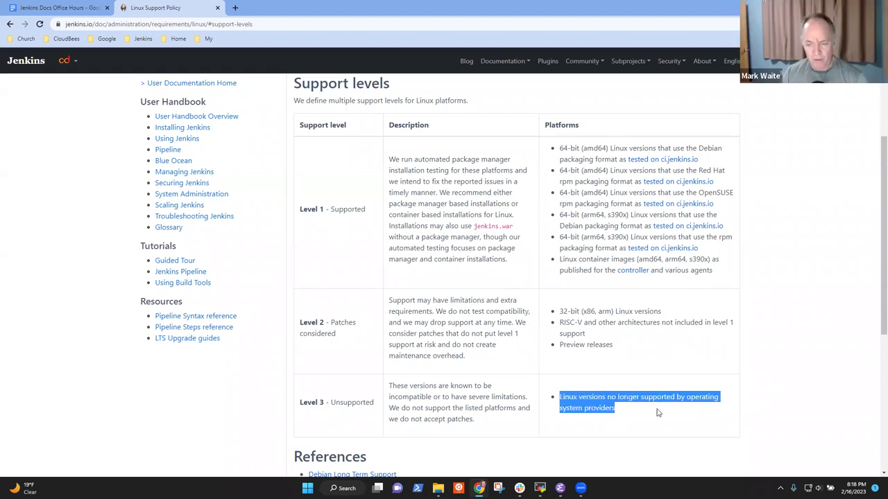
left_click(627, 413)
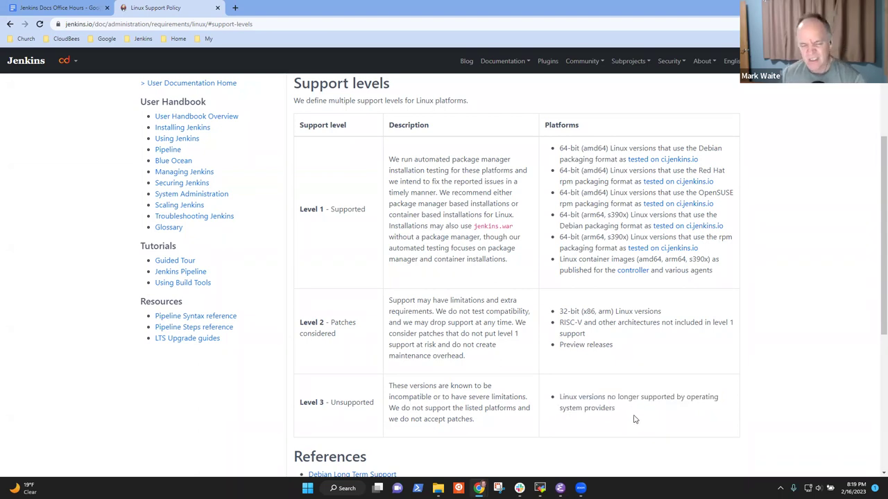
left_click_drag(627, 414, 552, 398)
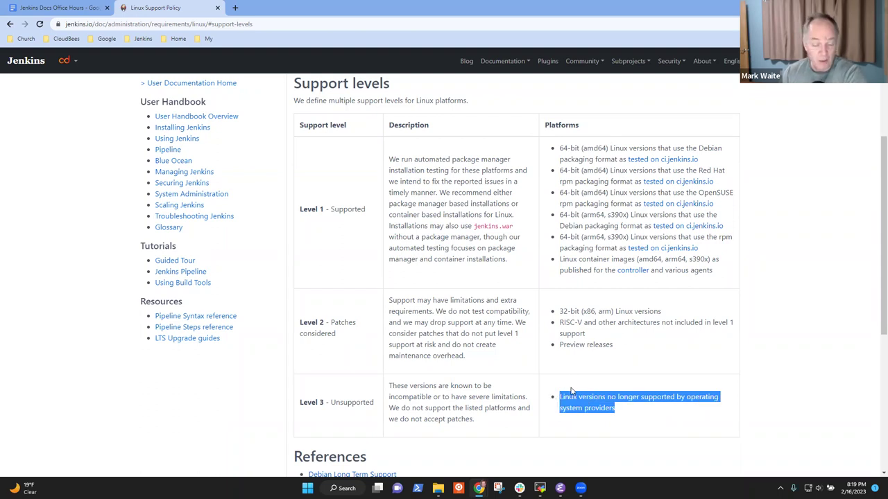
left_click(573, 394)
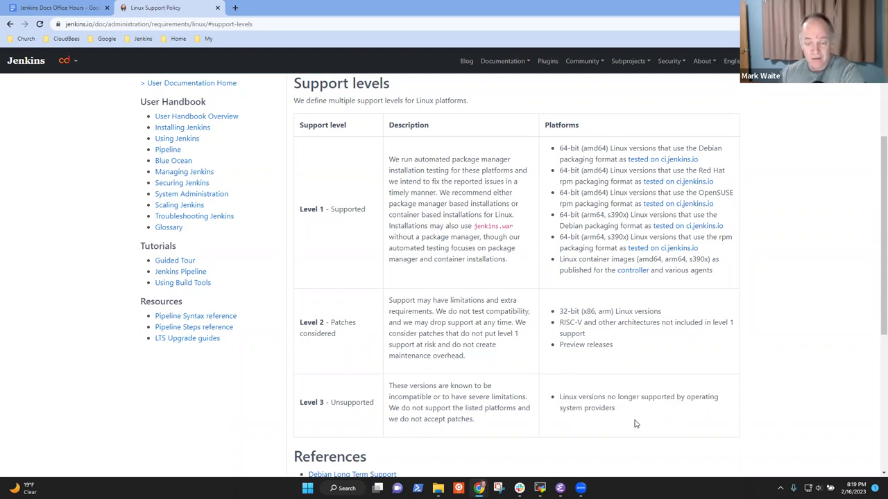
left_click_drag(618, 411, 559, 396)
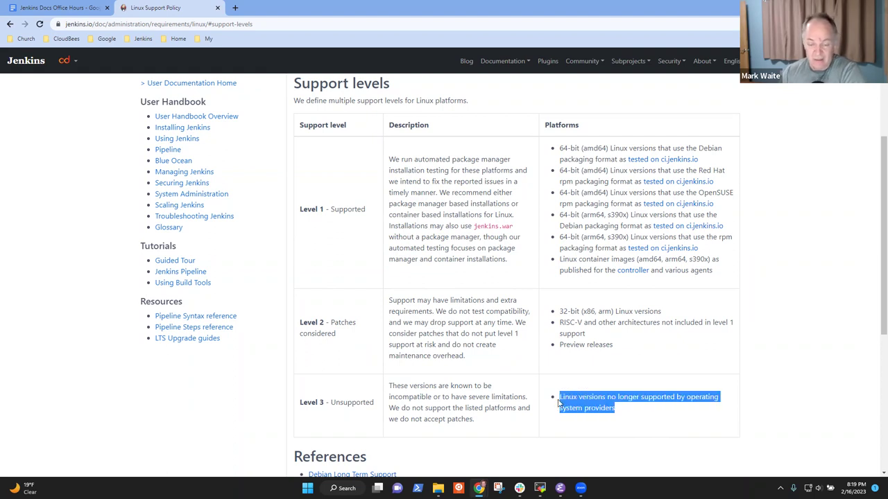
left_click(594, 410)
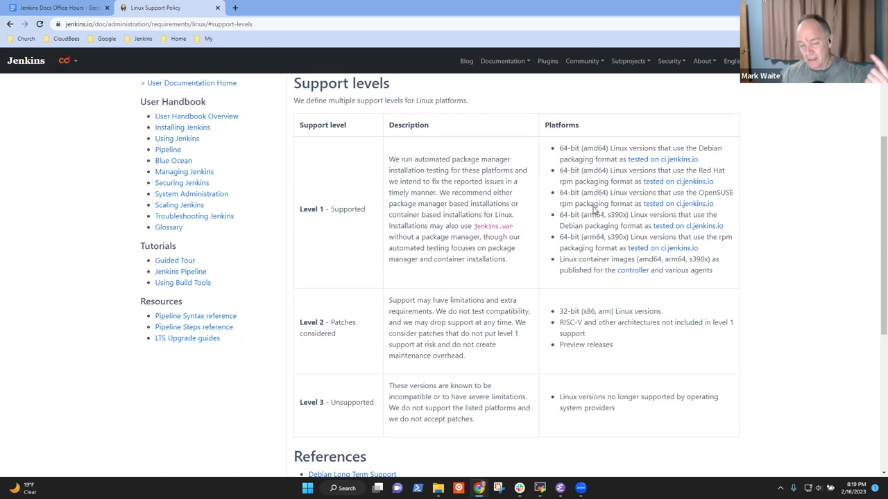
left_click_drag(616, 410, 305, 404)
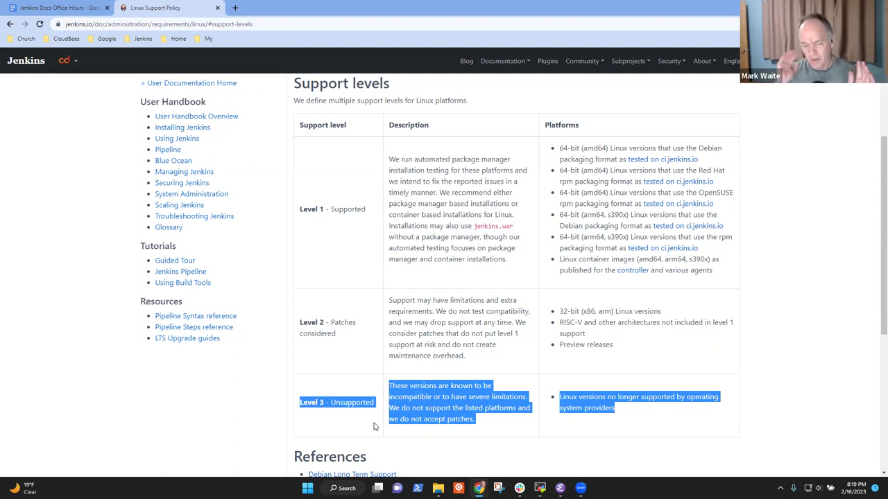
left_click(808, 412)
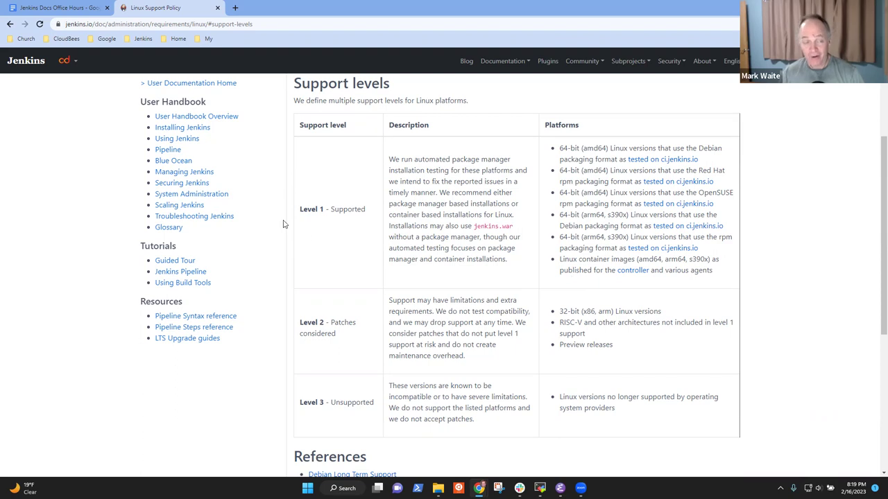
Return to the Jenkins Docs Office Hours notes and select the GSoC preparation agenda item.
left_click(61, 8)
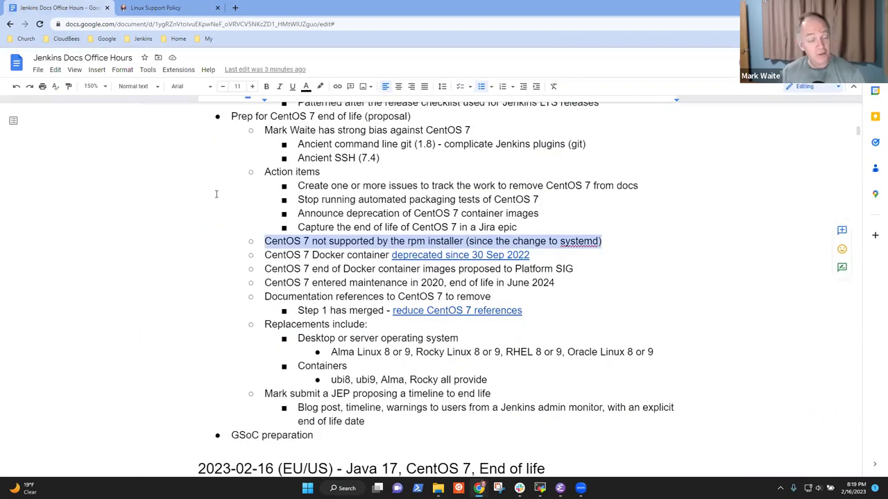
left_click(435, 118)
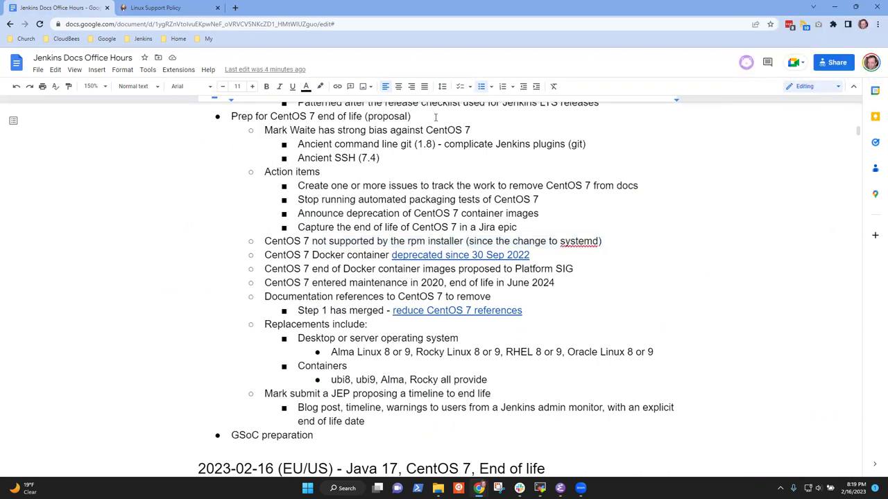
key("Home")
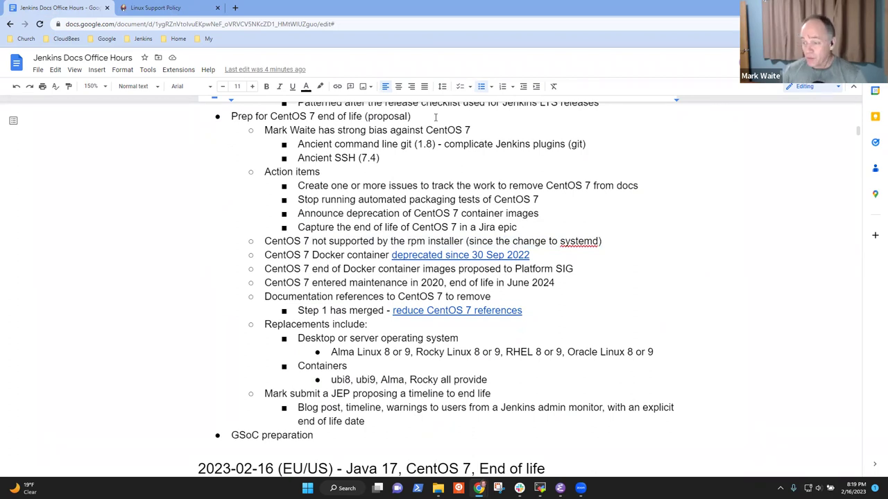
left_click_drag(317, 432, 324, 435)
triple_click(324, 435)
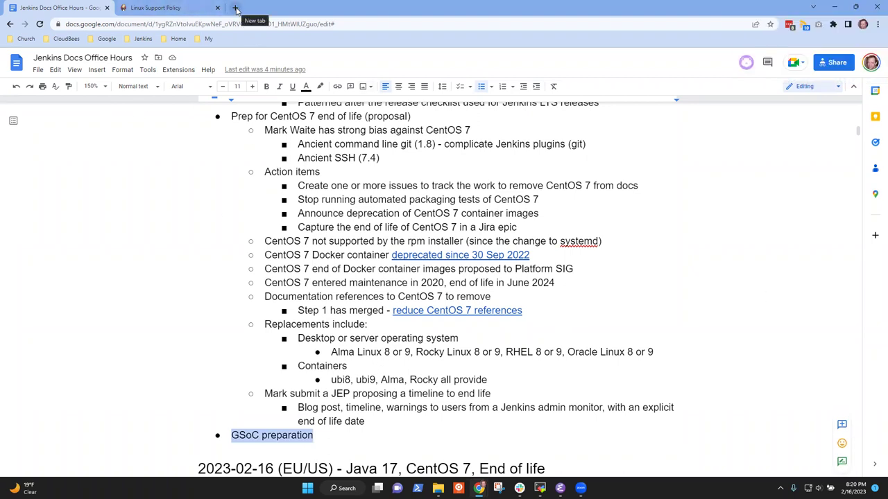
Under GSoC preparation, add a sub-item naming who "updated the GSoC status page, waiting for Feb 22, 2023 announcement of projects".
left_click(318, 432)
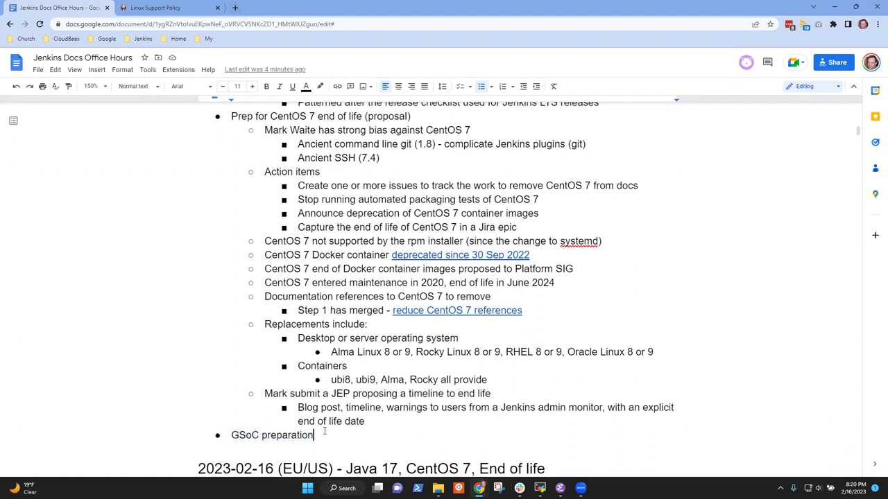
key("Return")
key("Tab")
scroll(329, 423, "down", 3)
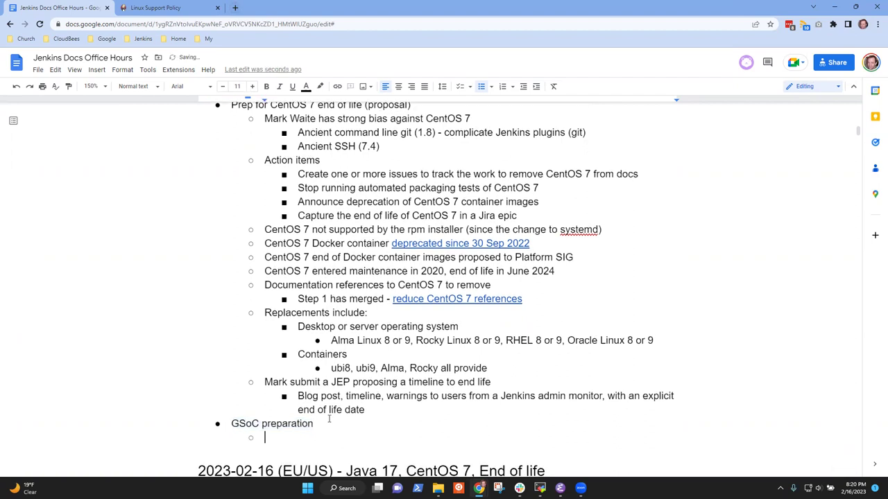
type("K")
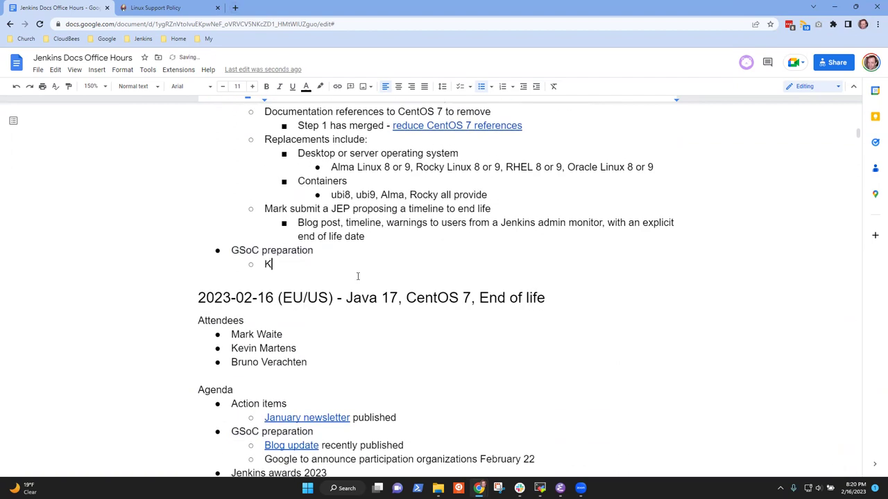
type("ris updated the GSoC ")
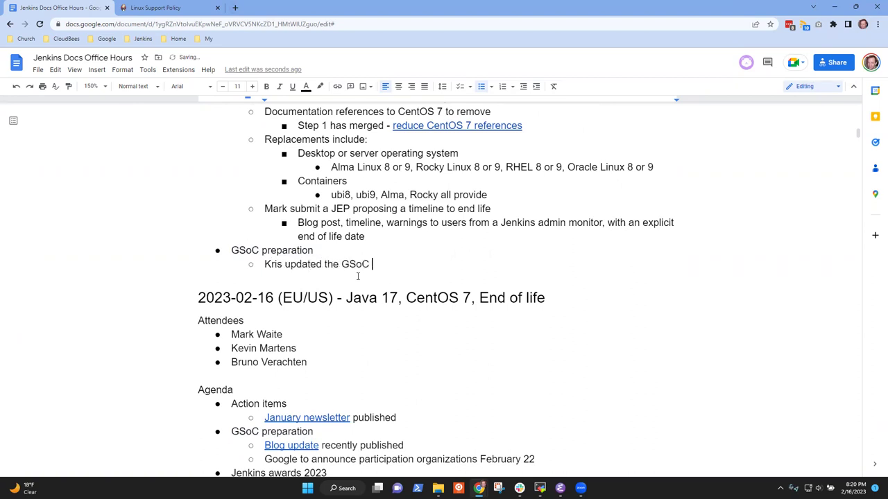
type("status page, waiting for ")
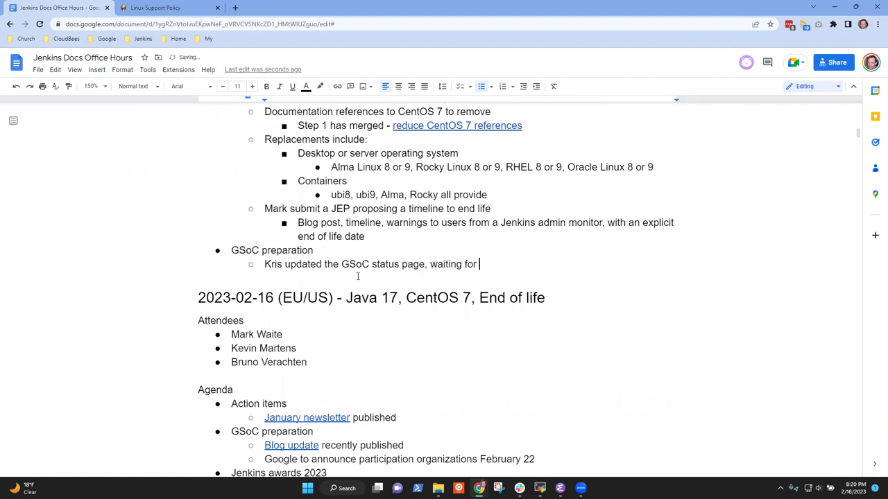
type("Feb 22, 2023 annoncement")
key("ctrl+BackSpace")
type("a")
type("ncem")
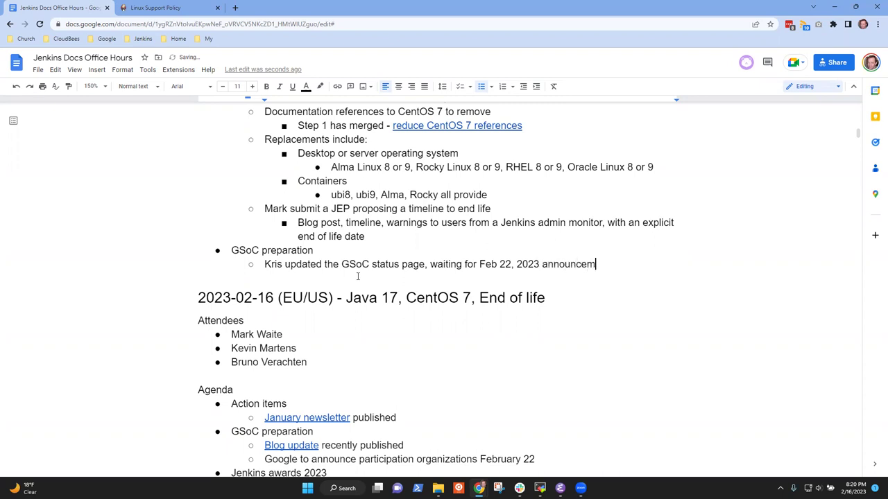
type("ent of projkect")
key("BackSpace")
key("BackSpace")
key("BackSpace")
key("BackSpace")
type("ecst")
key("BackSpace")
key("BackSpace")
type("ts")
Add a second sub-item under GSoC preparation reading "After the announcement, weekly office hours for".
key("Return")
type("After thge")
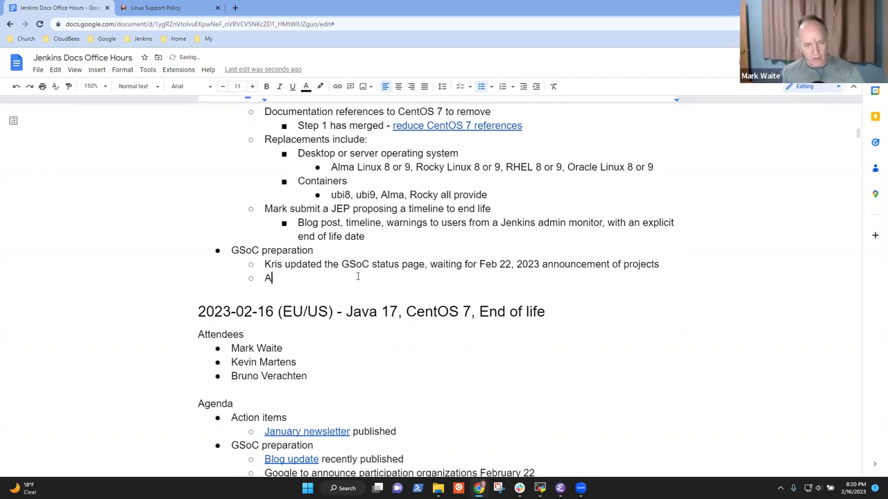
key("BackSpace")
key("BackSpace")
type("e an")
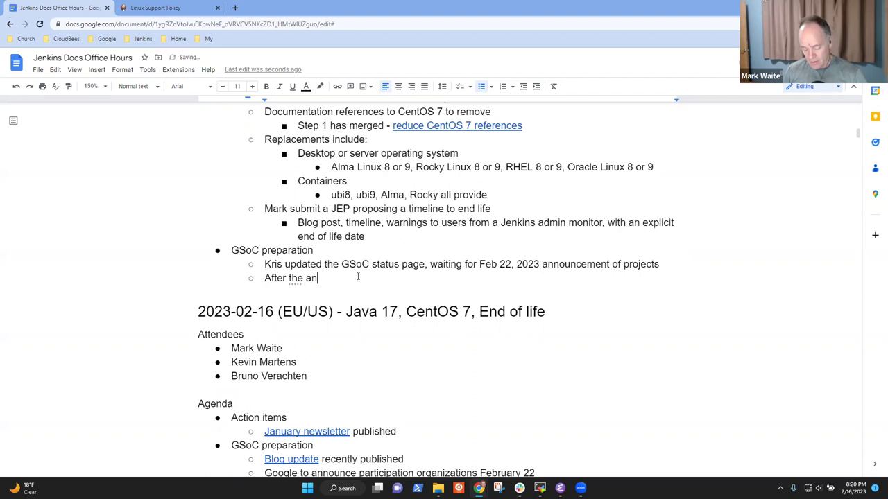
type("nounc")
key("BackSpace")
type("uncement, weekly")
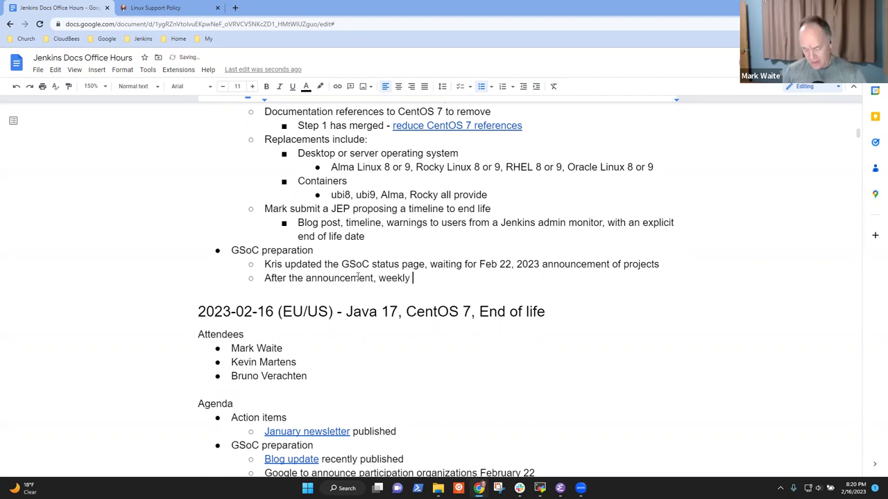
type(" office hours ")
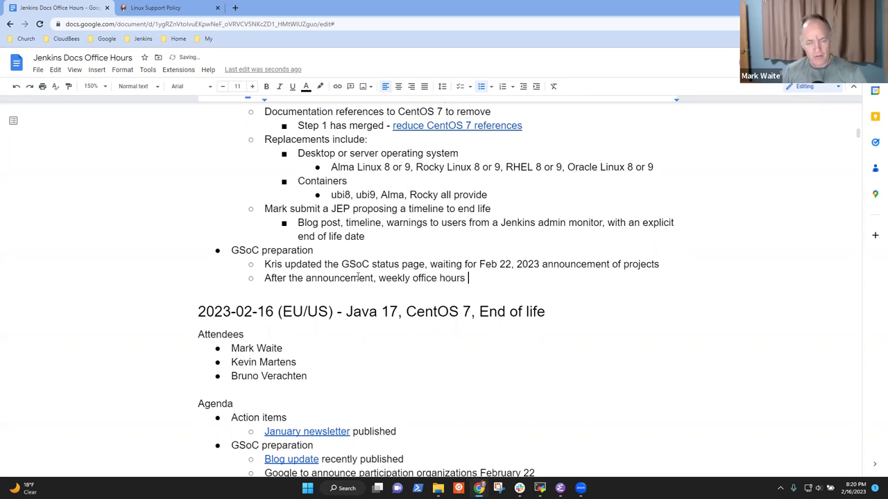
type("for")
Complete the office hours sub-item under GSoC preparation as "After the announcement, weekly GSoC office hours for org admins and mentors".
key("ctrl+Left")
key("ctrl+Left")
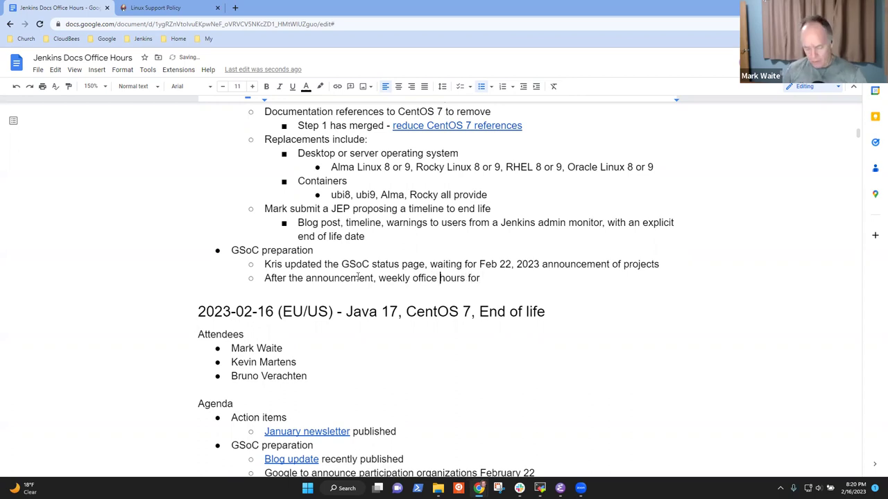
key("ctrl+Left")
type("GSoC")
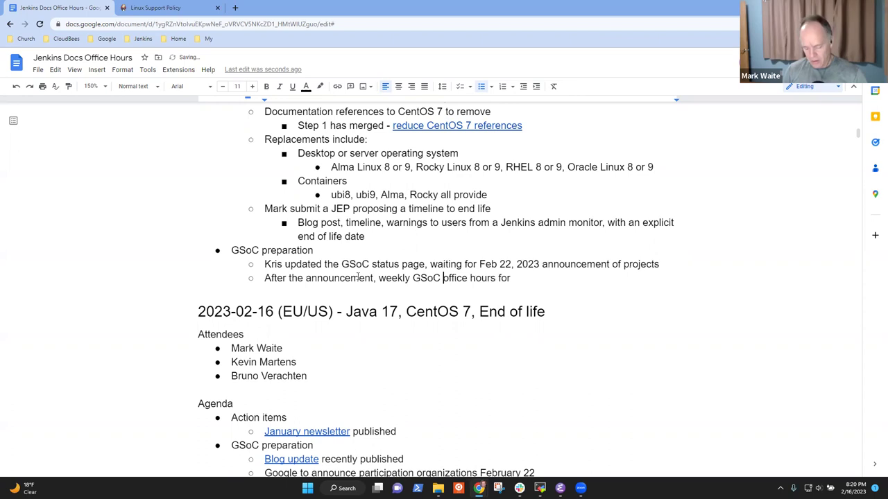
key("End")
type("org admin")
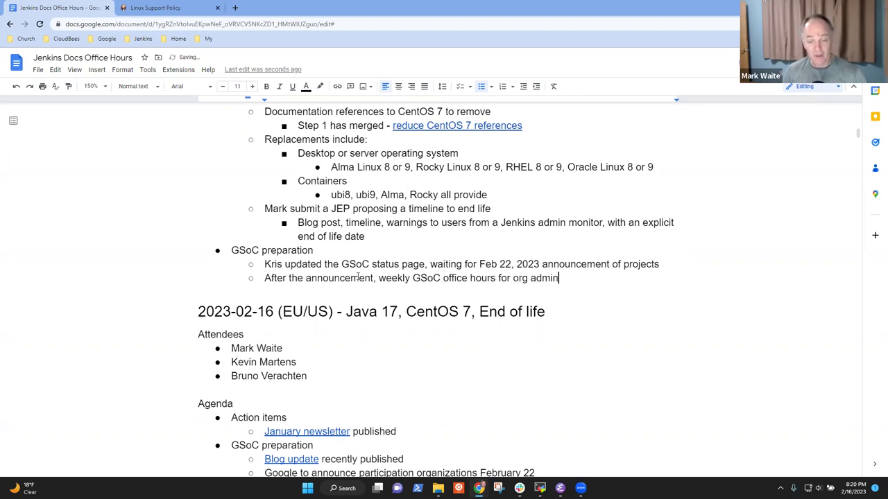
type("s ")
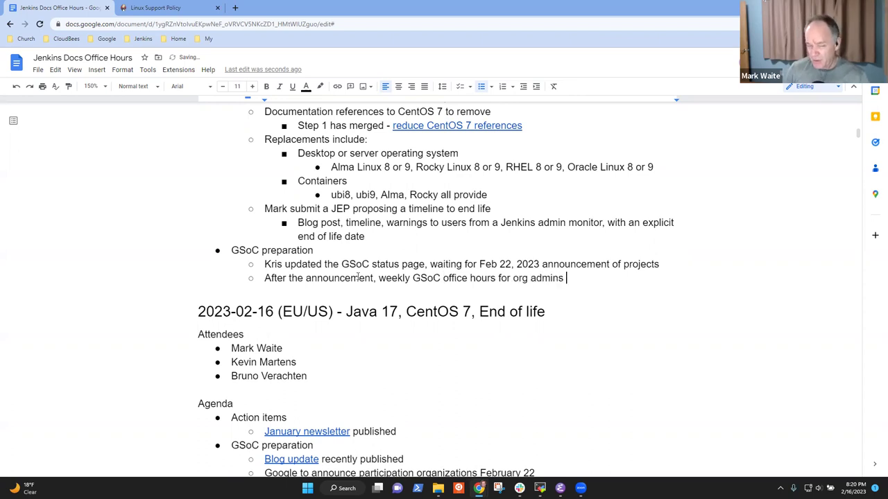
type("and mentors")
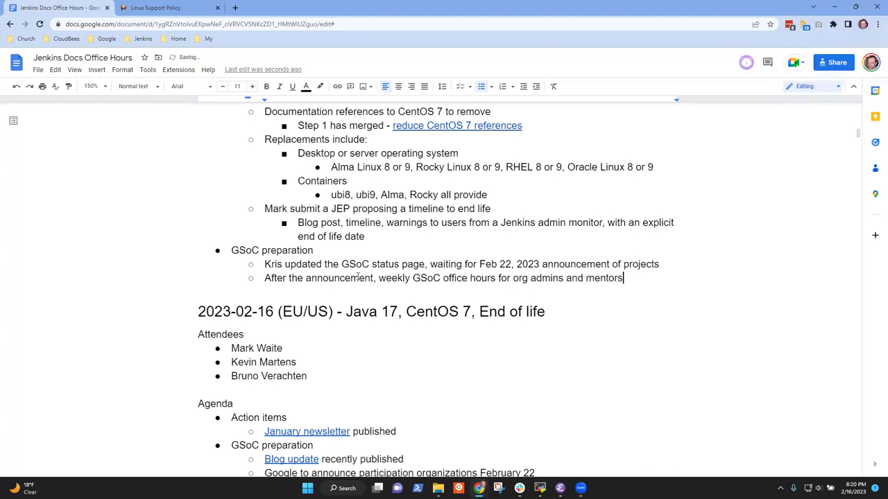
Add a nested item under the weekly GSoC office hours line with the responsible person's full name.
key("Return")
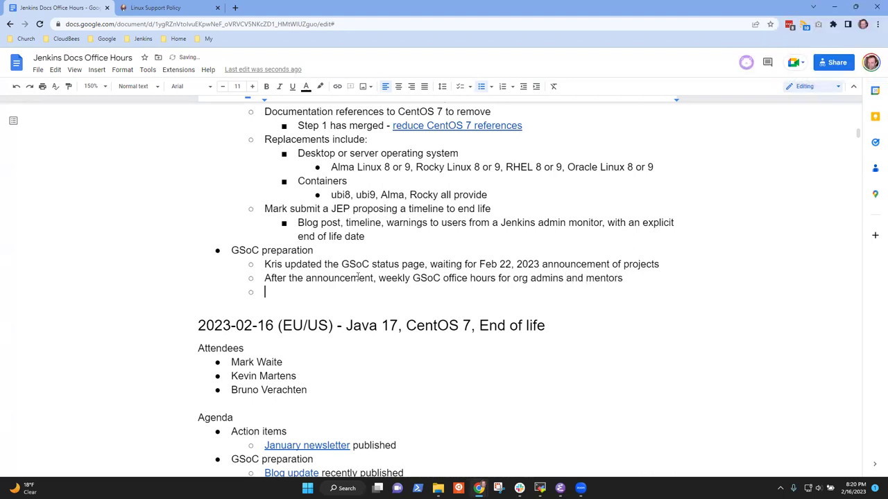
key("Tab")
type("Announce")
key("ctrl+BackSpace")
type("Jean-Marc Meess")
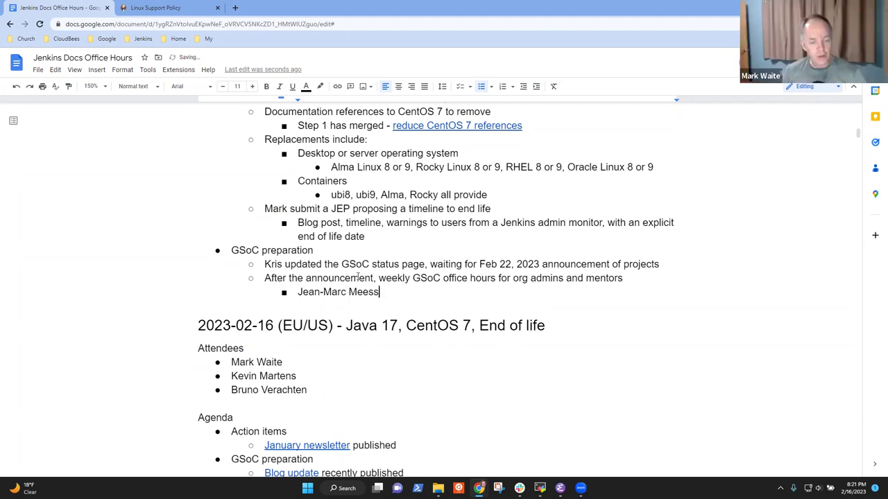
type("en")
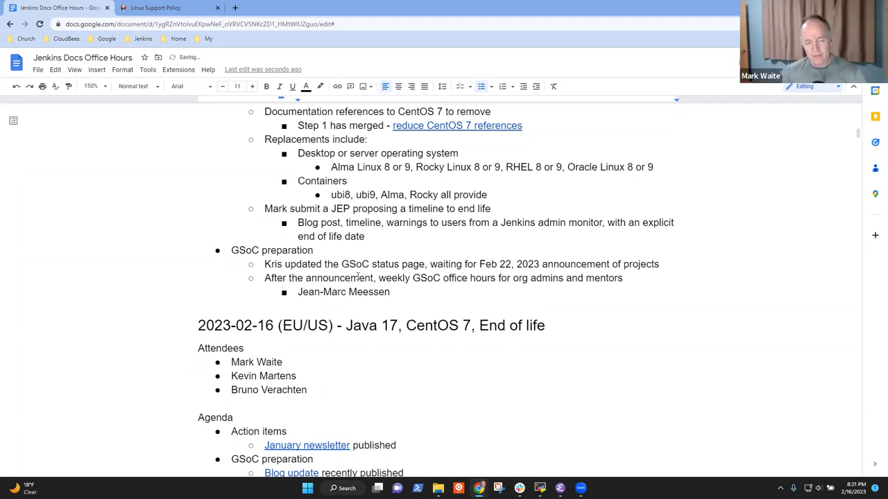
Add another sub-item directly under GSoC preparation reading "Site generation for jenkins.io".
key("Return")
key("shift+Tab")
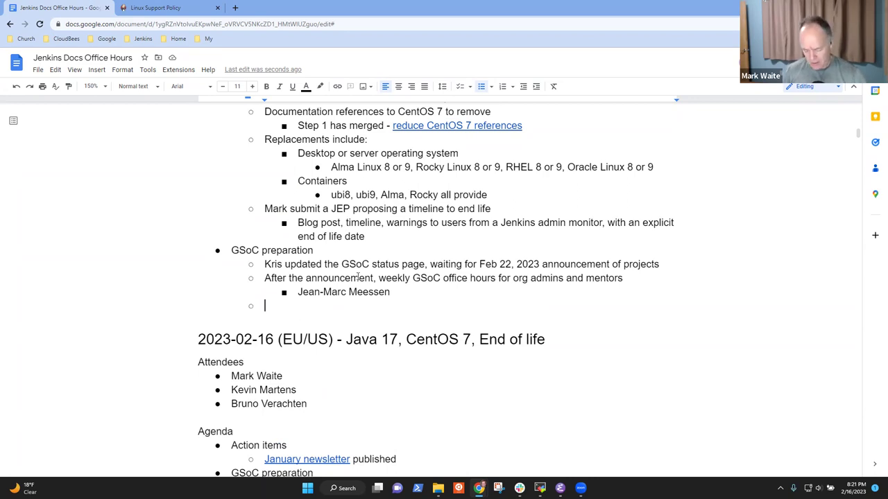
type("Site")
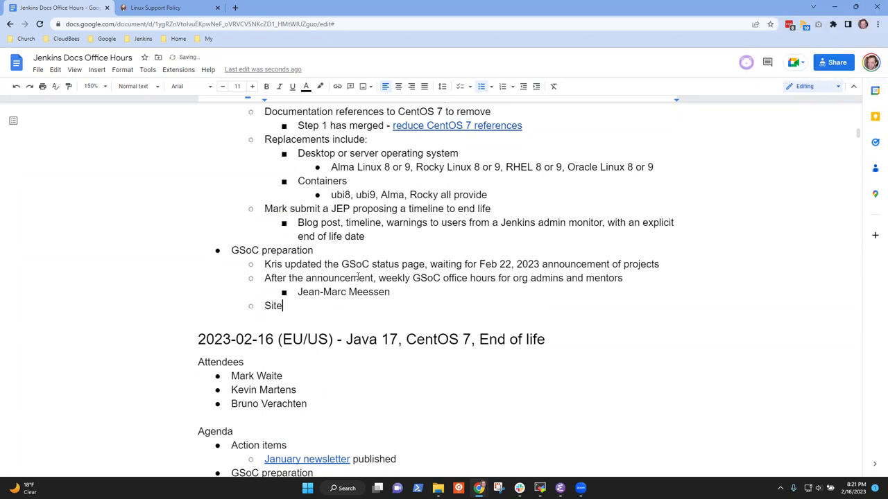
type(" generation")
type(" fro")
key("BackSpace")
key("BackSpace")
key("BackSpace")
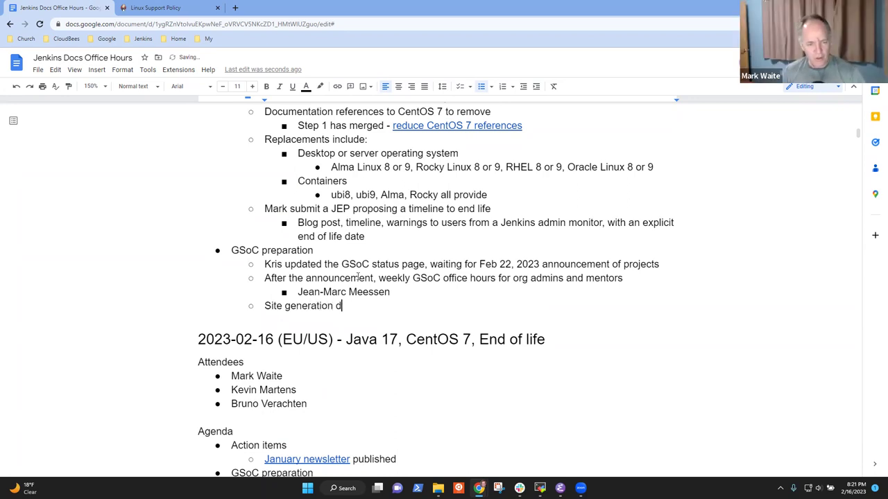
type("for jenkins.io")
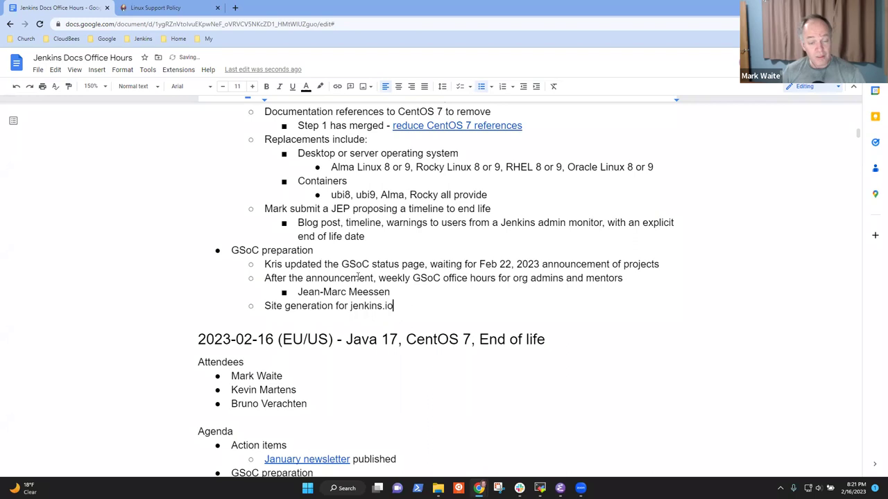
Extend the site generation sub-item with a comma, the mentor's first name and "willing to mentor the site generation project".
type(", ")
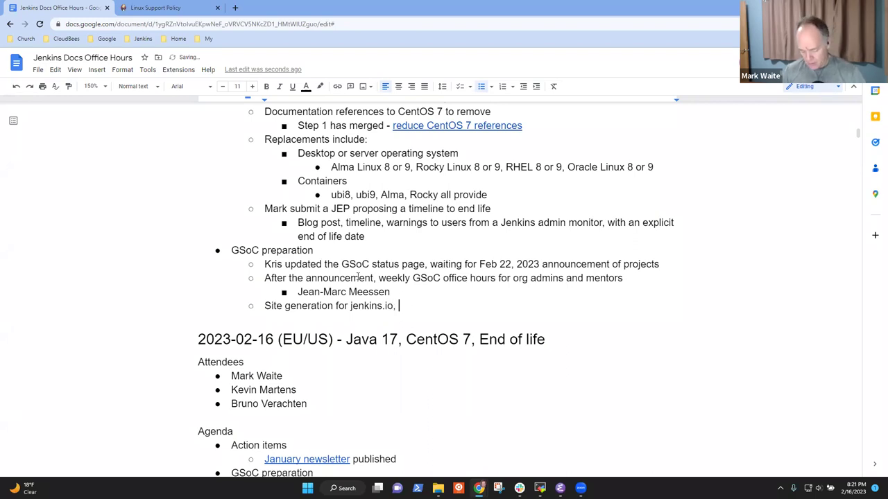
type("Rajiv will")
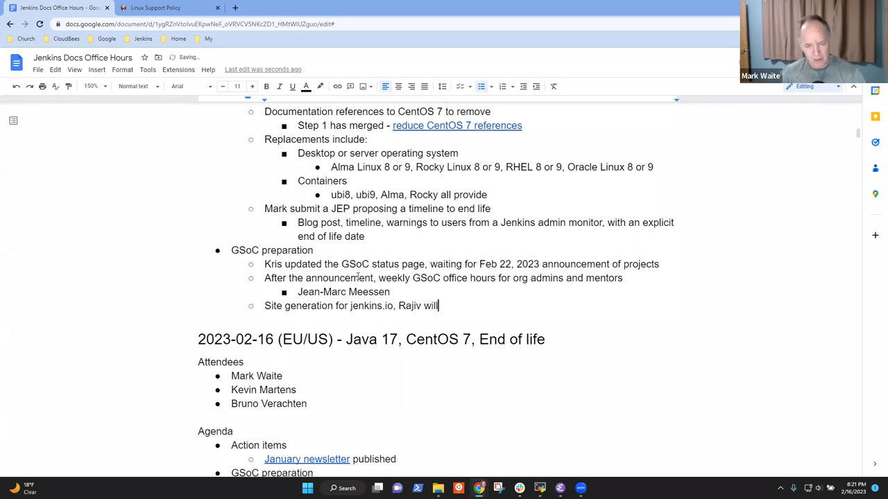
type("ing to mentor")
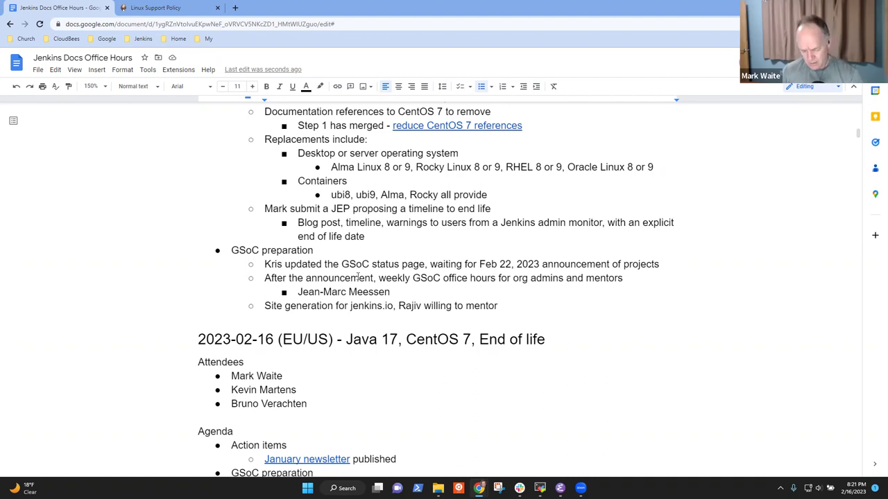
type("the site ge")
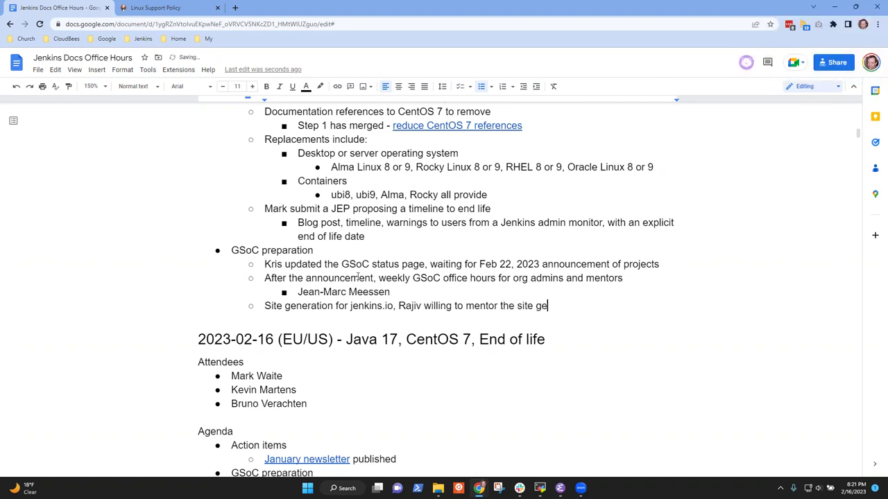
type("neration project")
key("Return")
key("Tab")
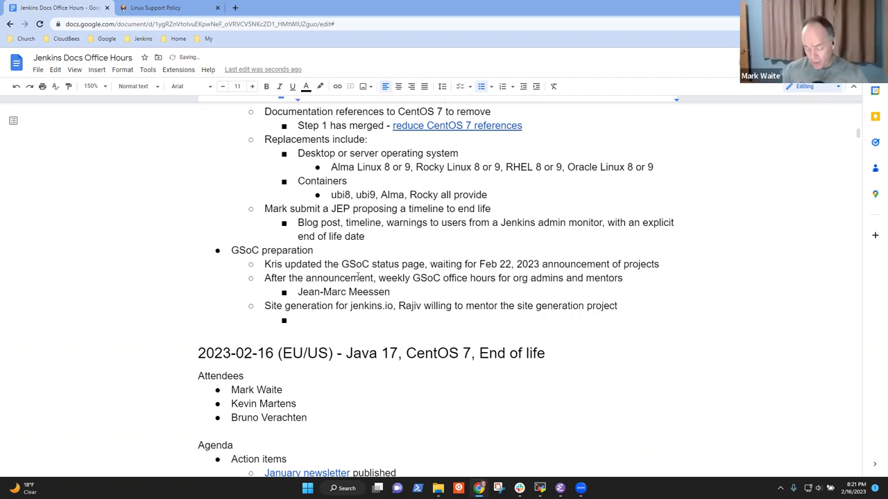
type("Ano")
key("BackSpace")
key("BackSpace")
key("BackSpace")
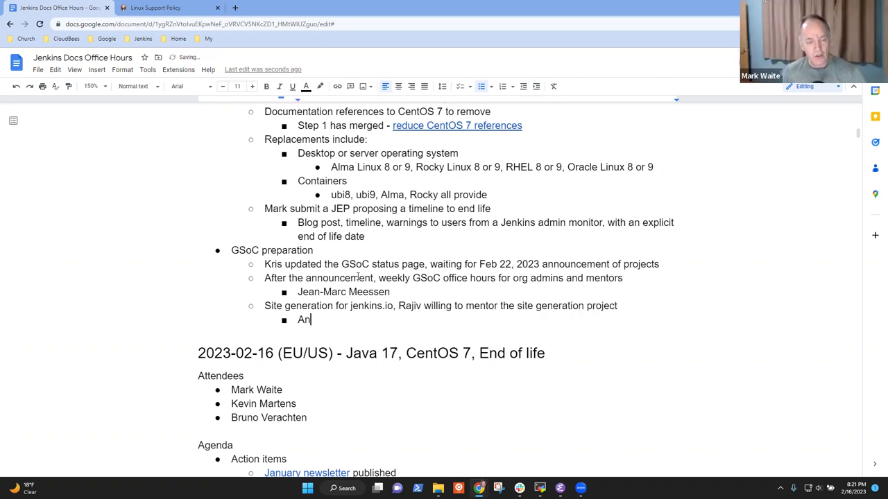
type("Use Anoth")
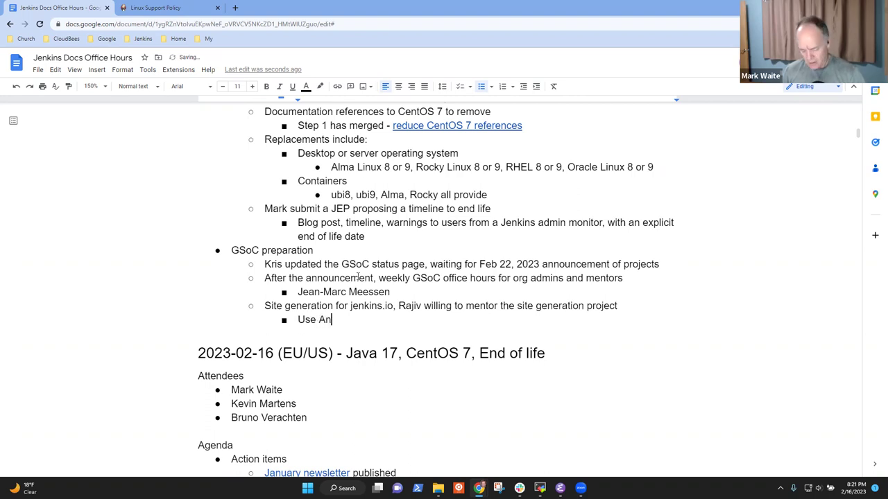
key("BackSpace")
key("BackSpace")
key("BackSpace")
type("to")
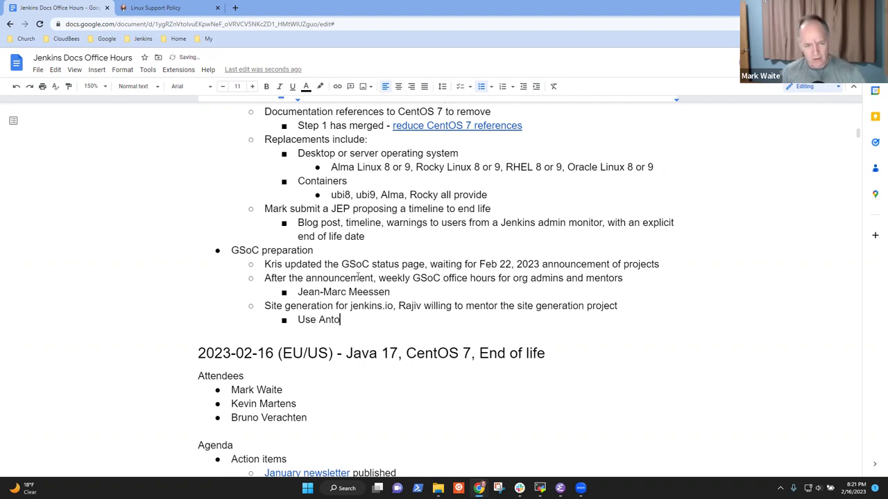
type("ra to build the ")
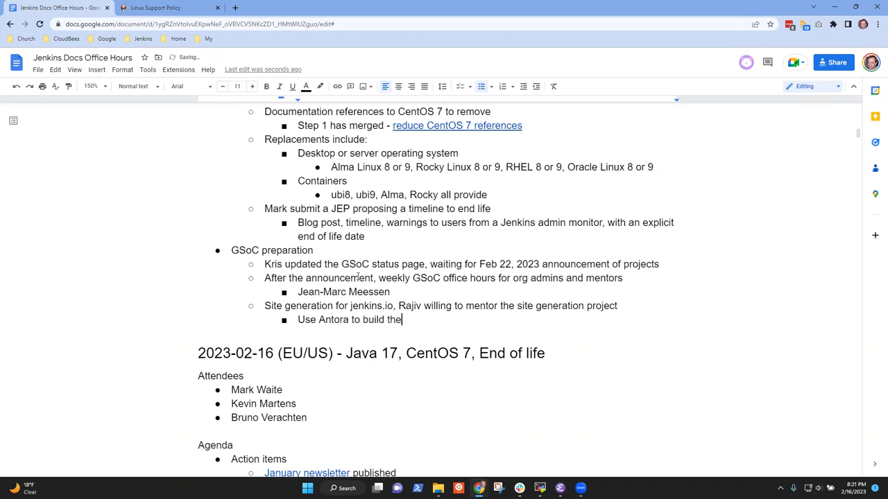
type("www.jenkins.")
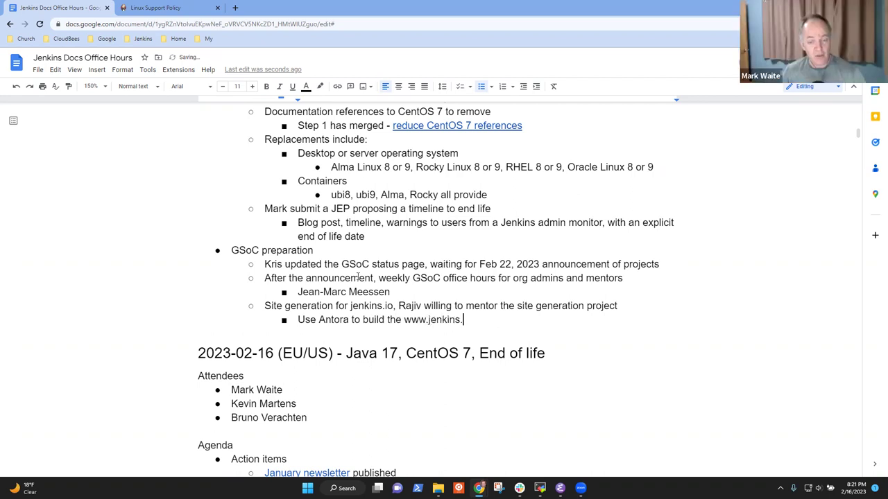
type("io site and ")
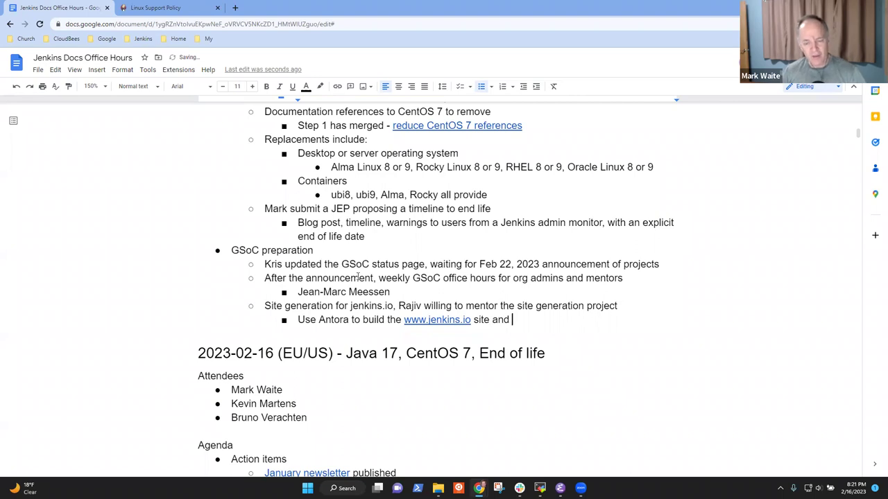
Finish the Antora item with "allow docs pages to be version specific".
type("allow docs ")
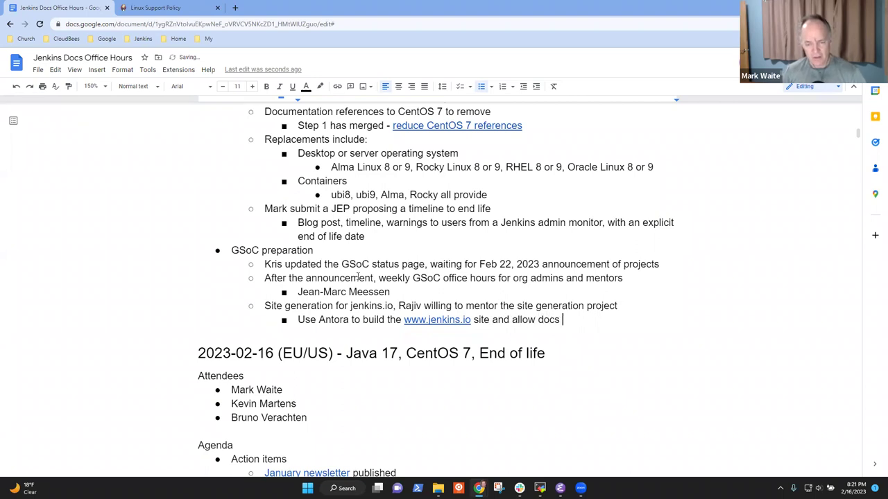
type("pages to be s")
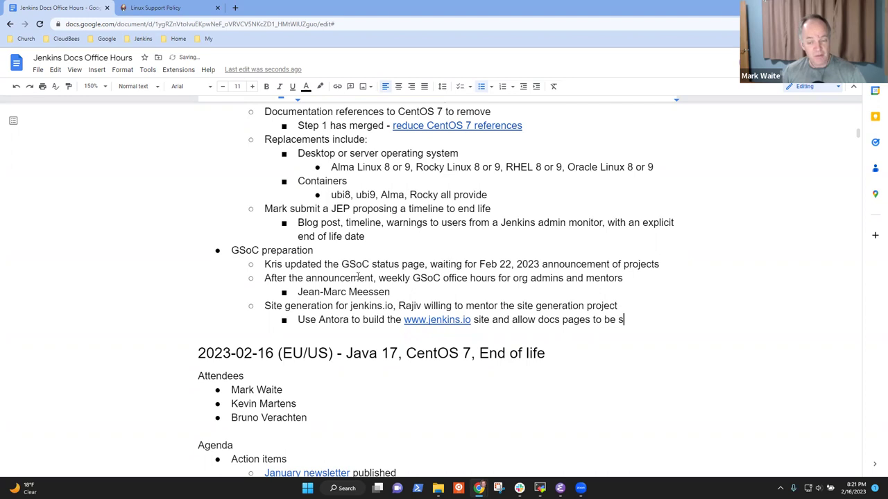
key("BackSpace")
type("version")
key("BackSpace")
key("BackSpace")
key("BackSpace")
type("sion")
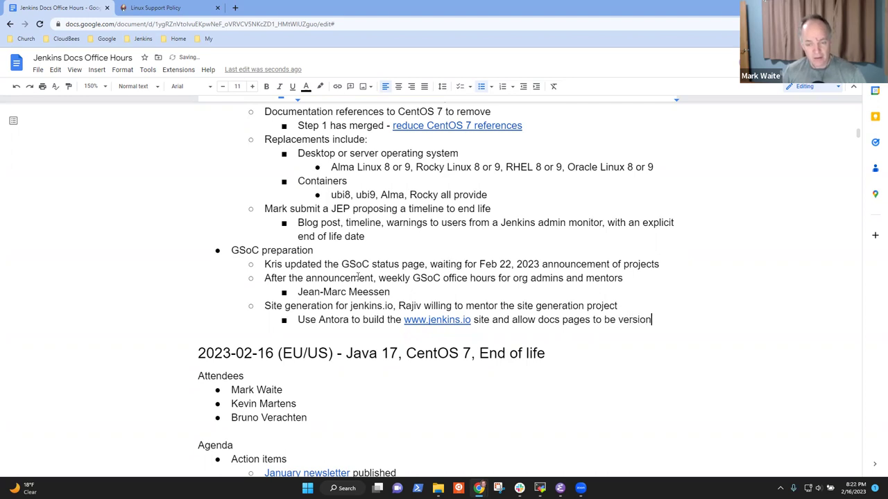
type(" specifi")
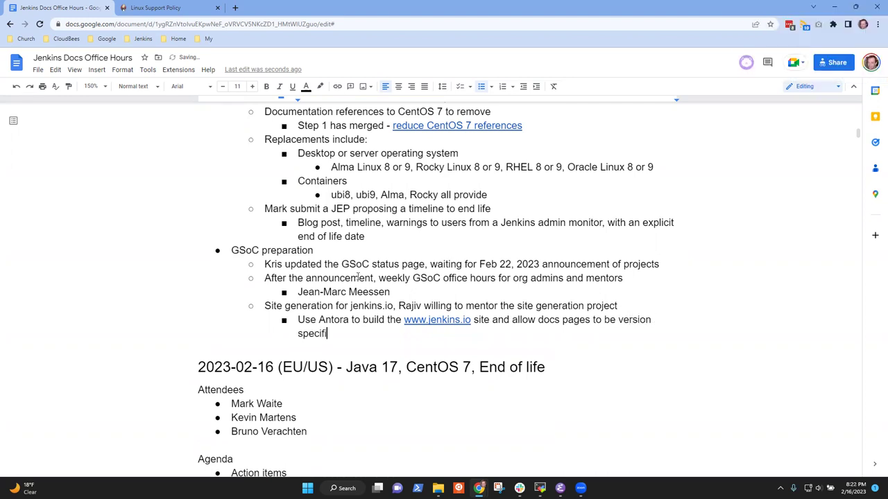
type("c")
Highlight the mentor's name in the site generation sub-item, and return to the end of the Antora item.
key("Up")
key("Up")
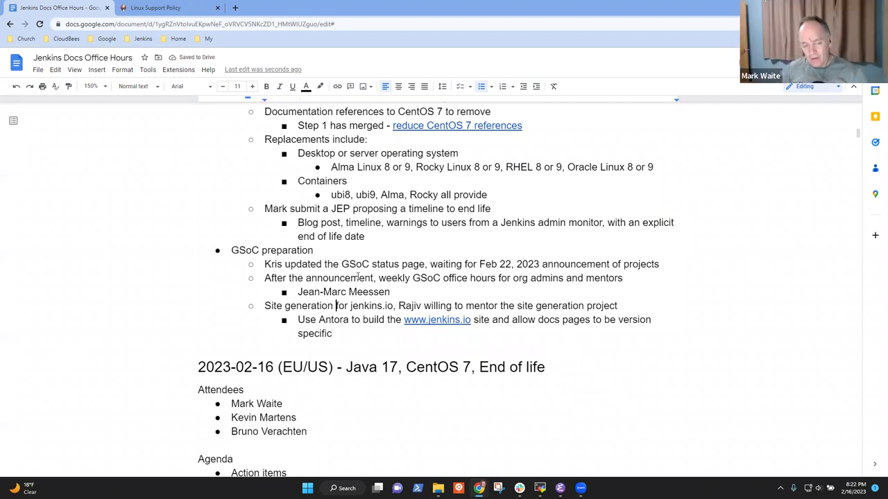
key("ctrl+Right")
key("ctrl+Right")
key("ctrl+Right")
key("ctrl+shift+Right")
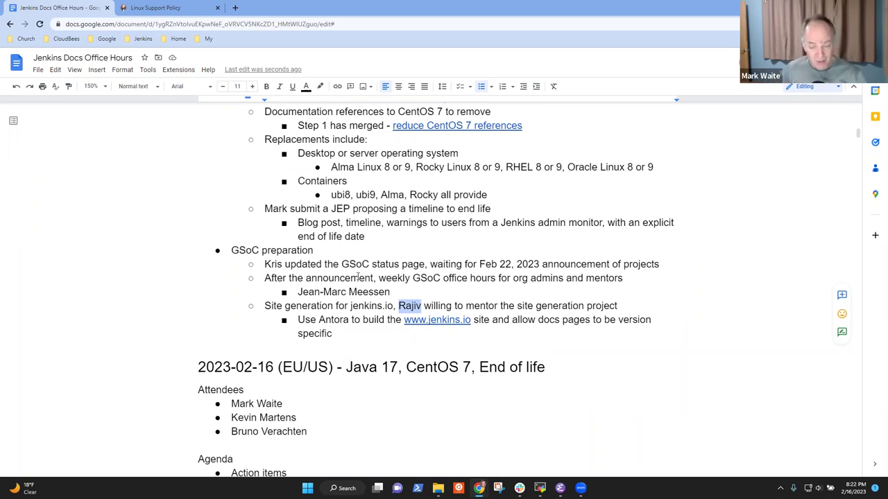
key("End")
key("Down")
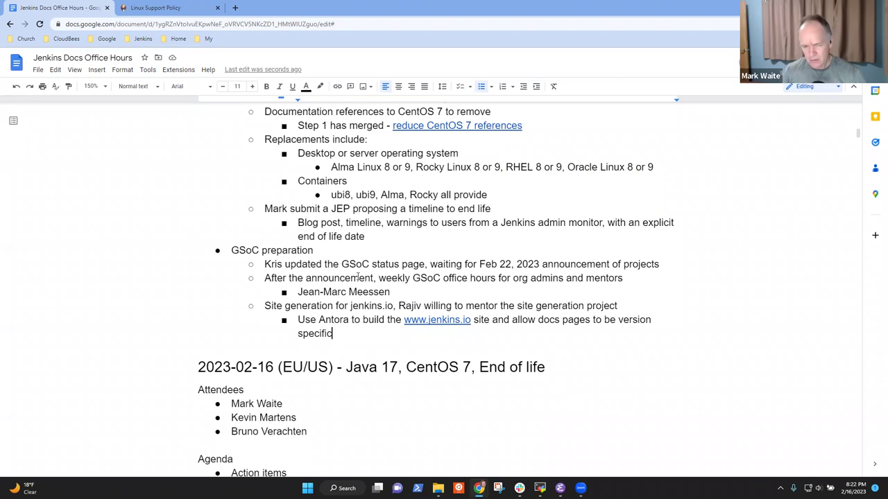
Review the notes from Jenkins awards 2023 down to GSoC preparation and highlight "Feb 22, 2023 announcement of projects".
scroll(358, 277, "up", 15)
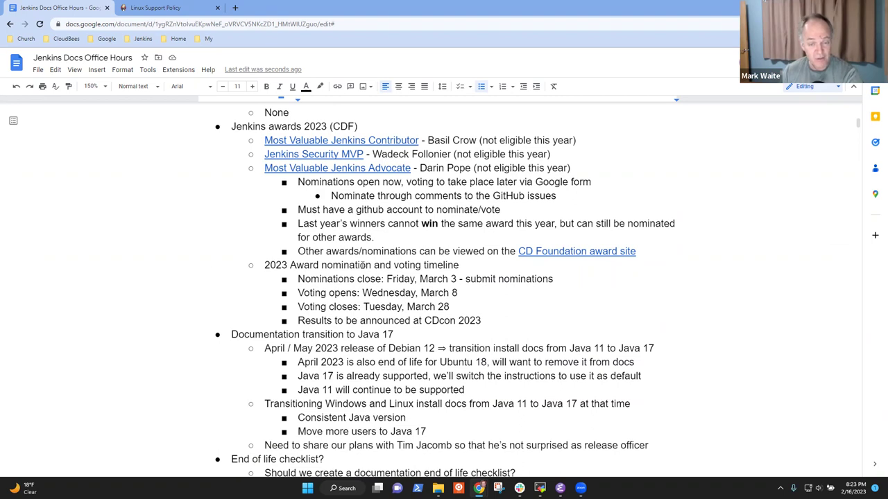
scroll(312, 295, "up", 3)
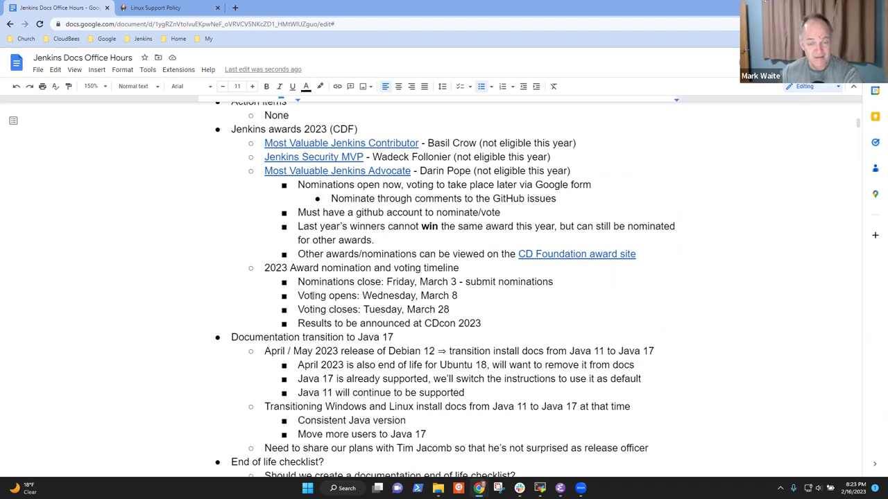
scroll(363, 301, "down", 6)
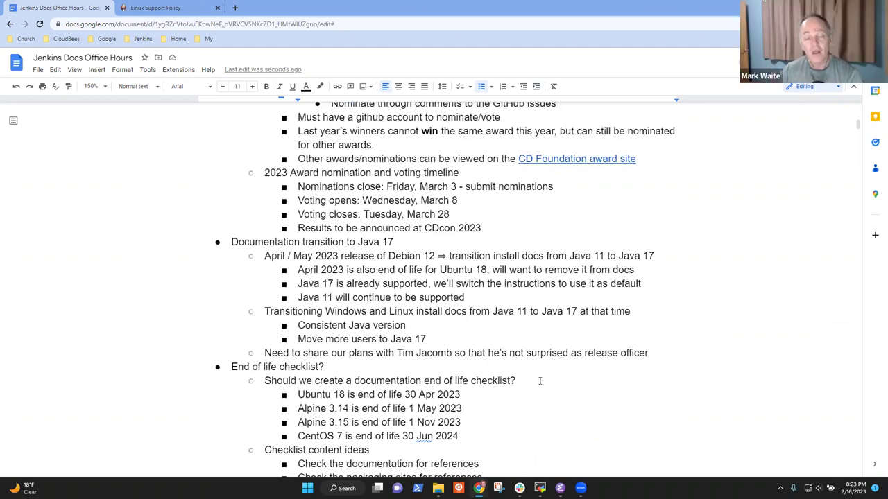
scroll(397, 359, "down", 3)
scroll(374, 354, "down", 7)
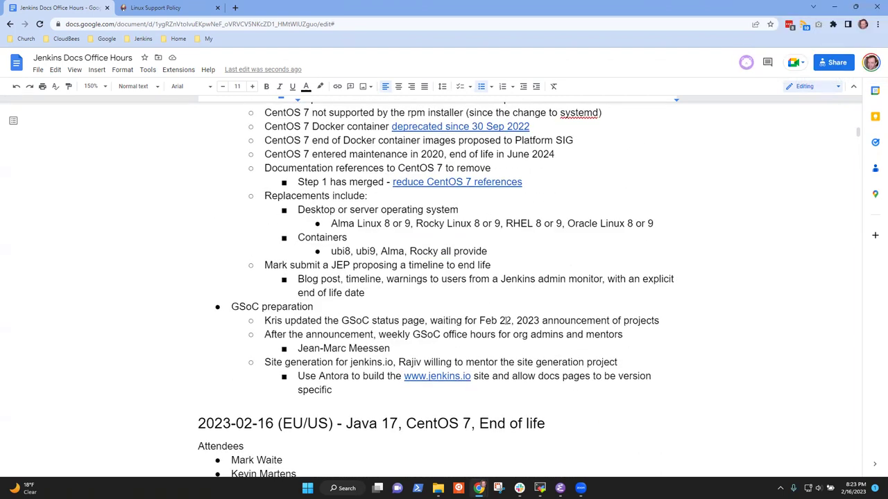
left_click(477, 321)
key("shift+Home")
left_click(661, 319, "shift")
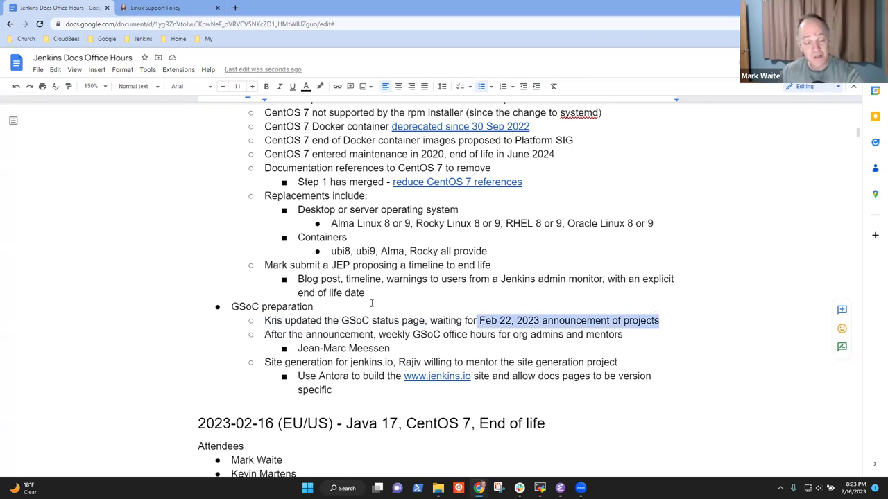
Add an empty sub-item below "None" under Action items in the 2023-02-17 (Asia) agenda.
left_click(456, 339)
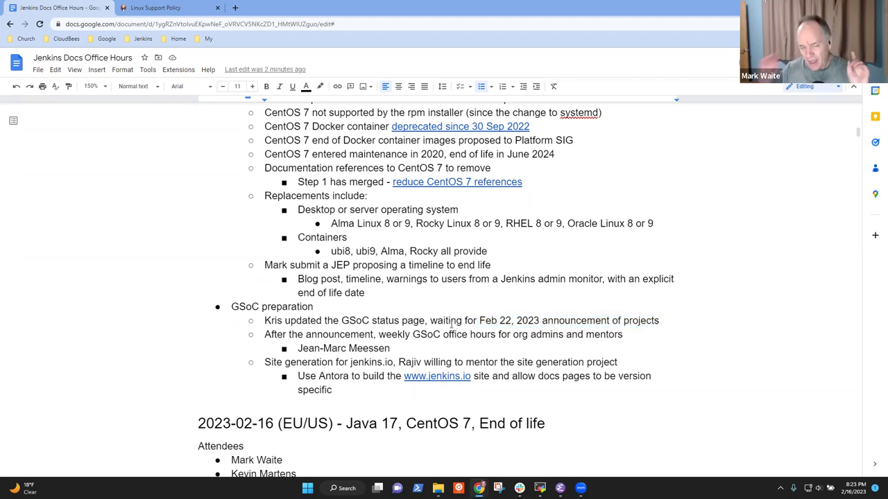
scroll(387, 253, "up", 3)
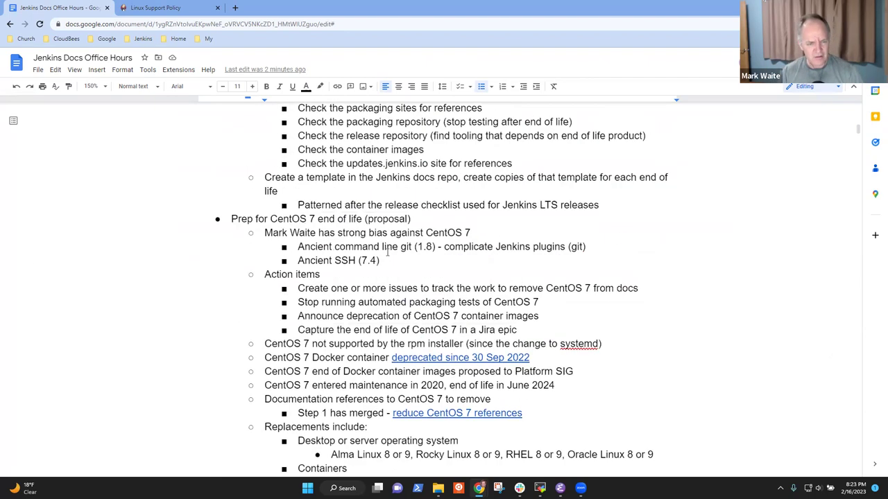
scroll(387, 253, "up", 15)
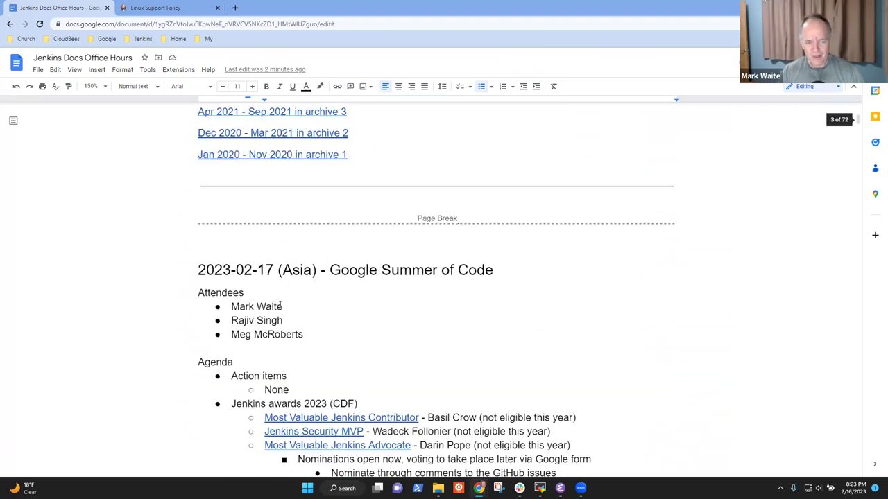
scroll(291, 288, "down", 1)
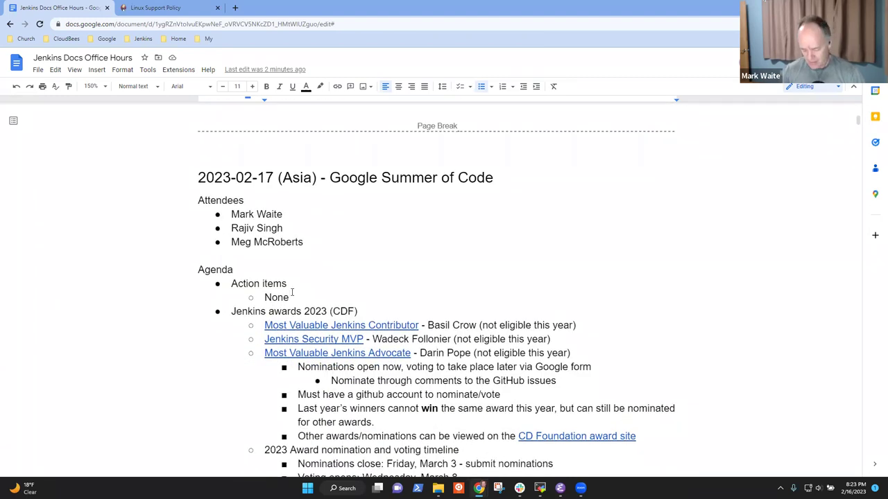
key("Return")
key("ctrl+z")
left_click(292, 292)
key("Return")
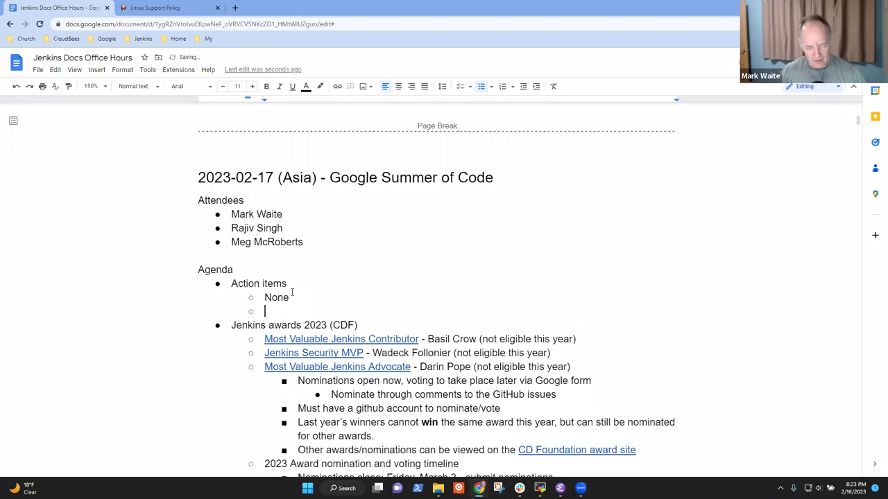
Write the action item "Cancel this meeting next week", adding that the host is going to Miami with a named companion for a vacation.
type("Cancel this meet")
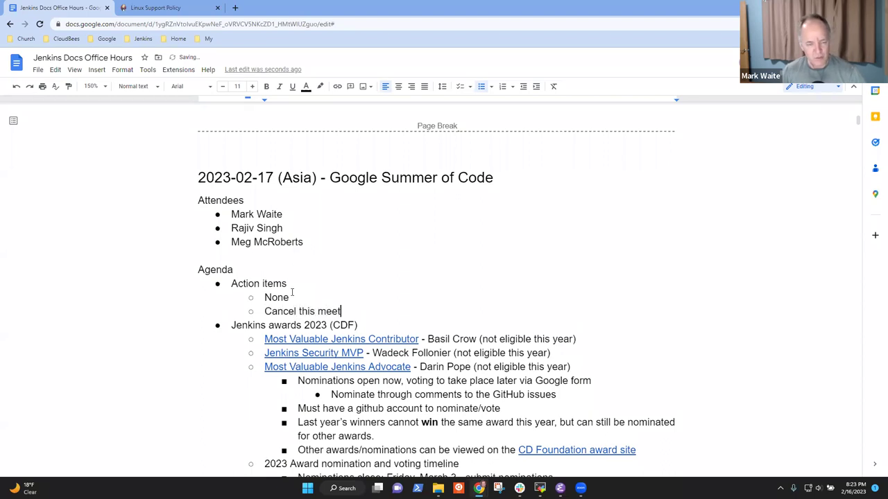
type("ing next wee")
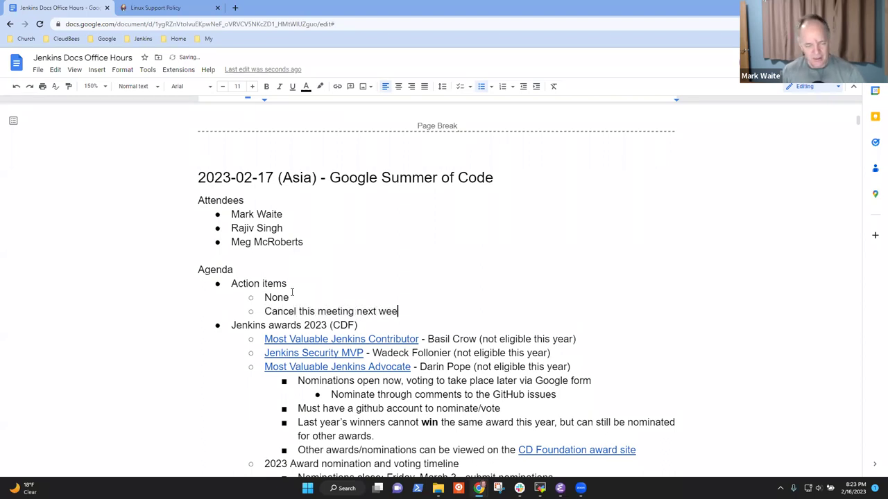
type("k, Mark is go")
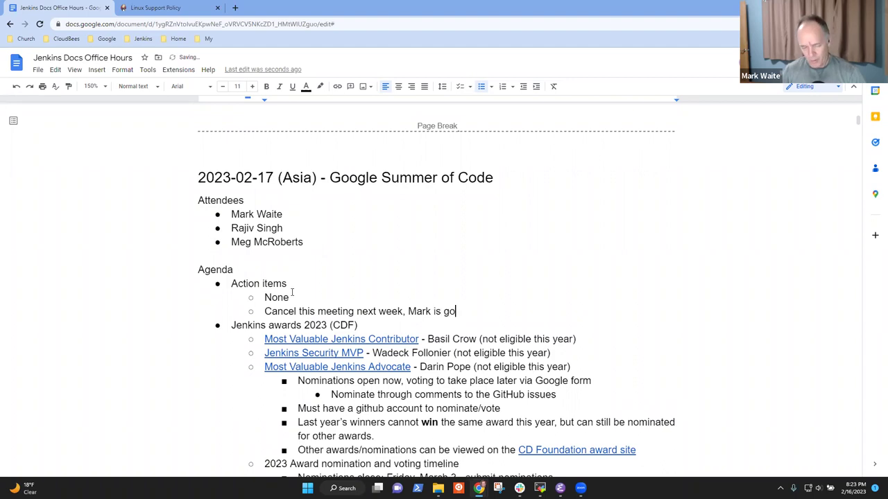
type("ing t")
type("Miam")
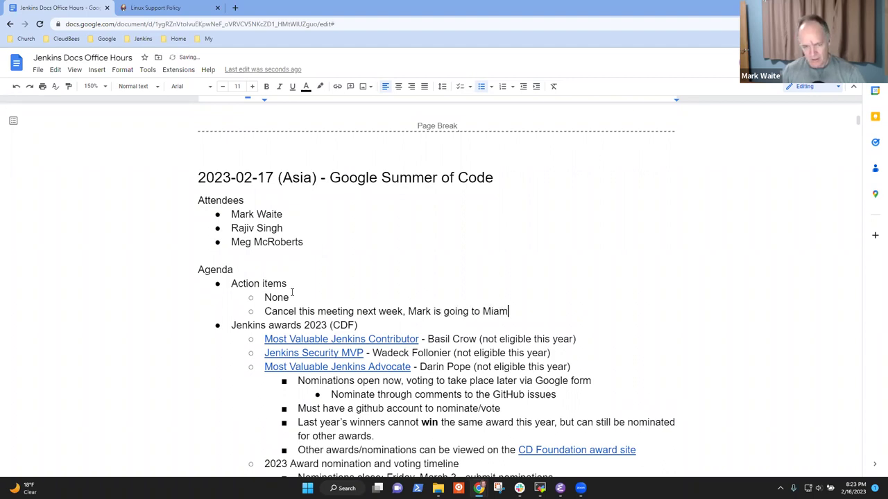
type("i with Coleen")
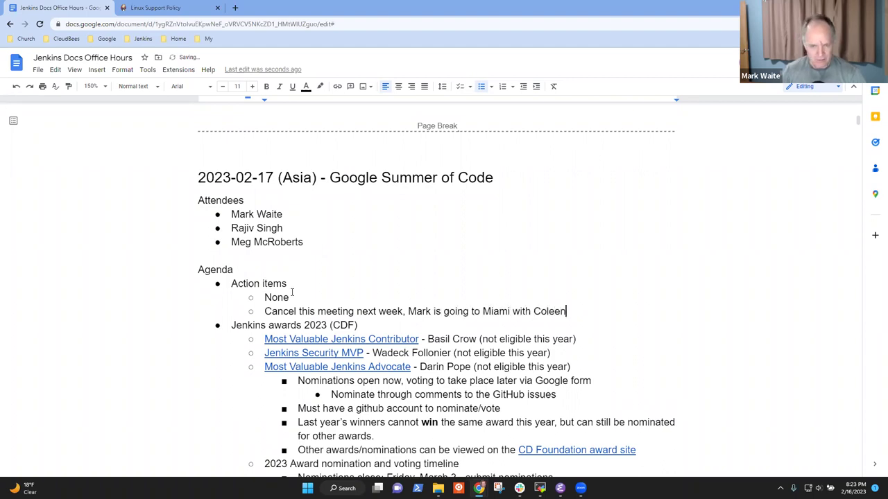
type(" for a")
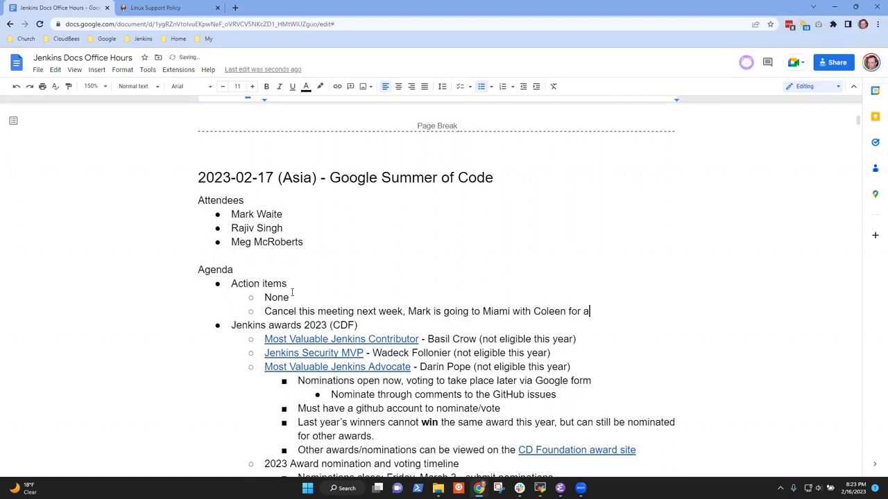
type(" vacation")
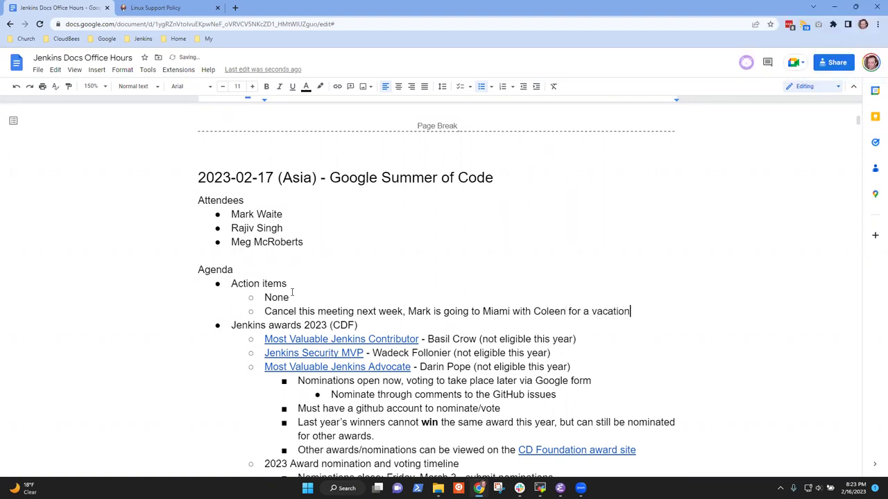